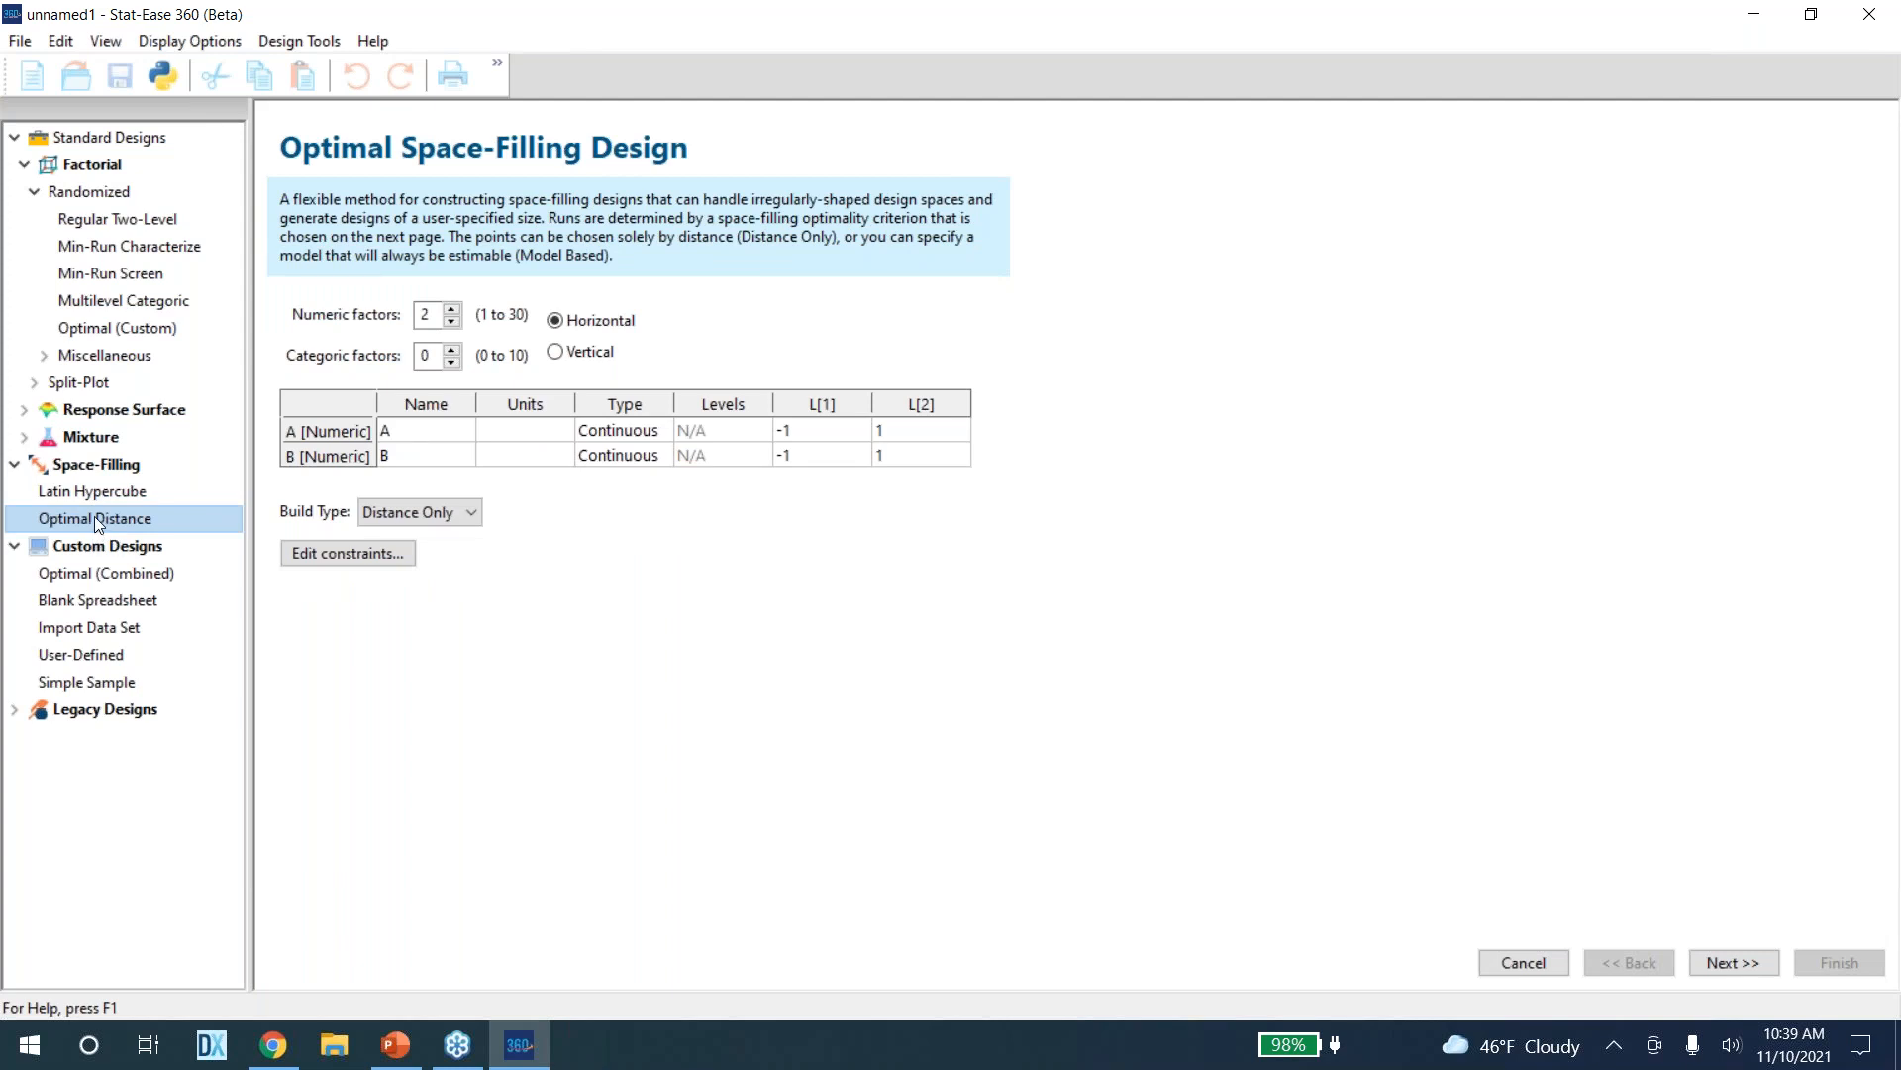
Reduce the design to one numeric factor, name it time and set its units to minutes
click(451, 321)
click(432, 428)
click(432, 427)
text(time)
key(Tab)
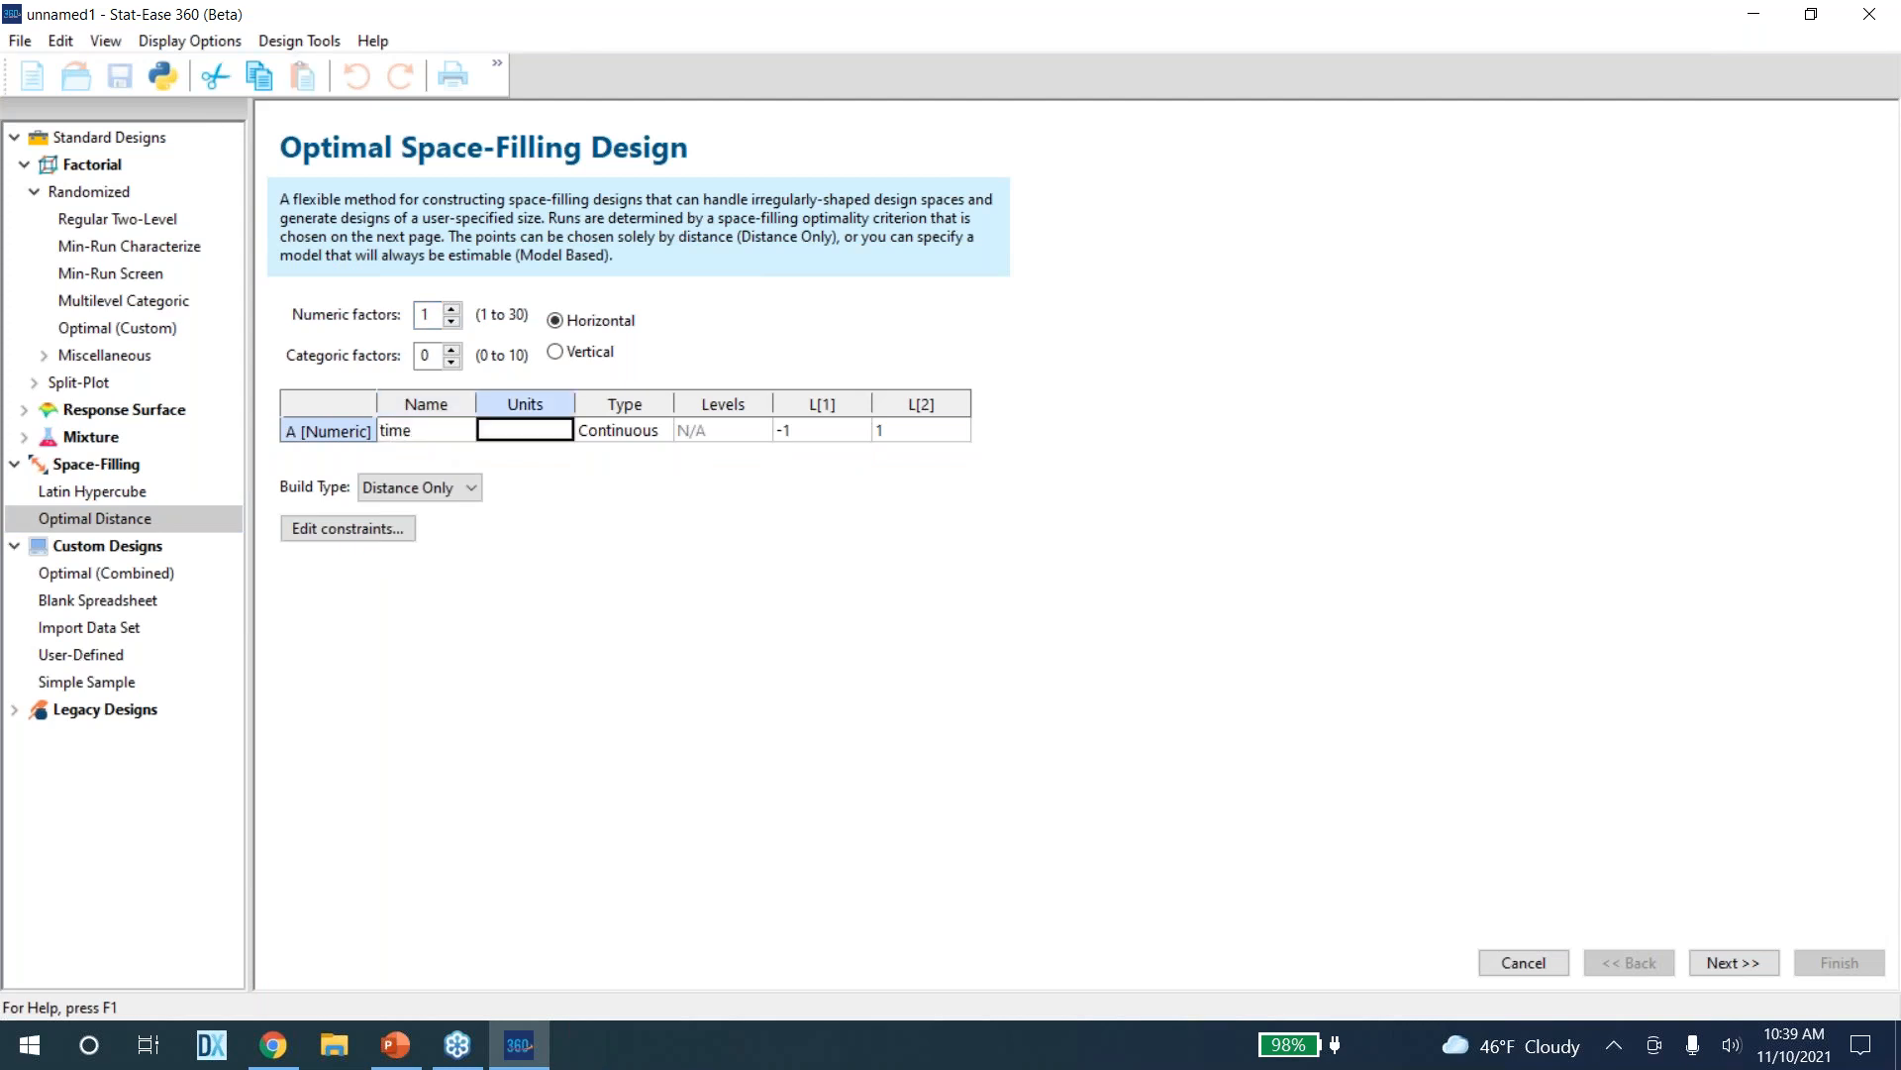
text(minutes)
key(Tab)
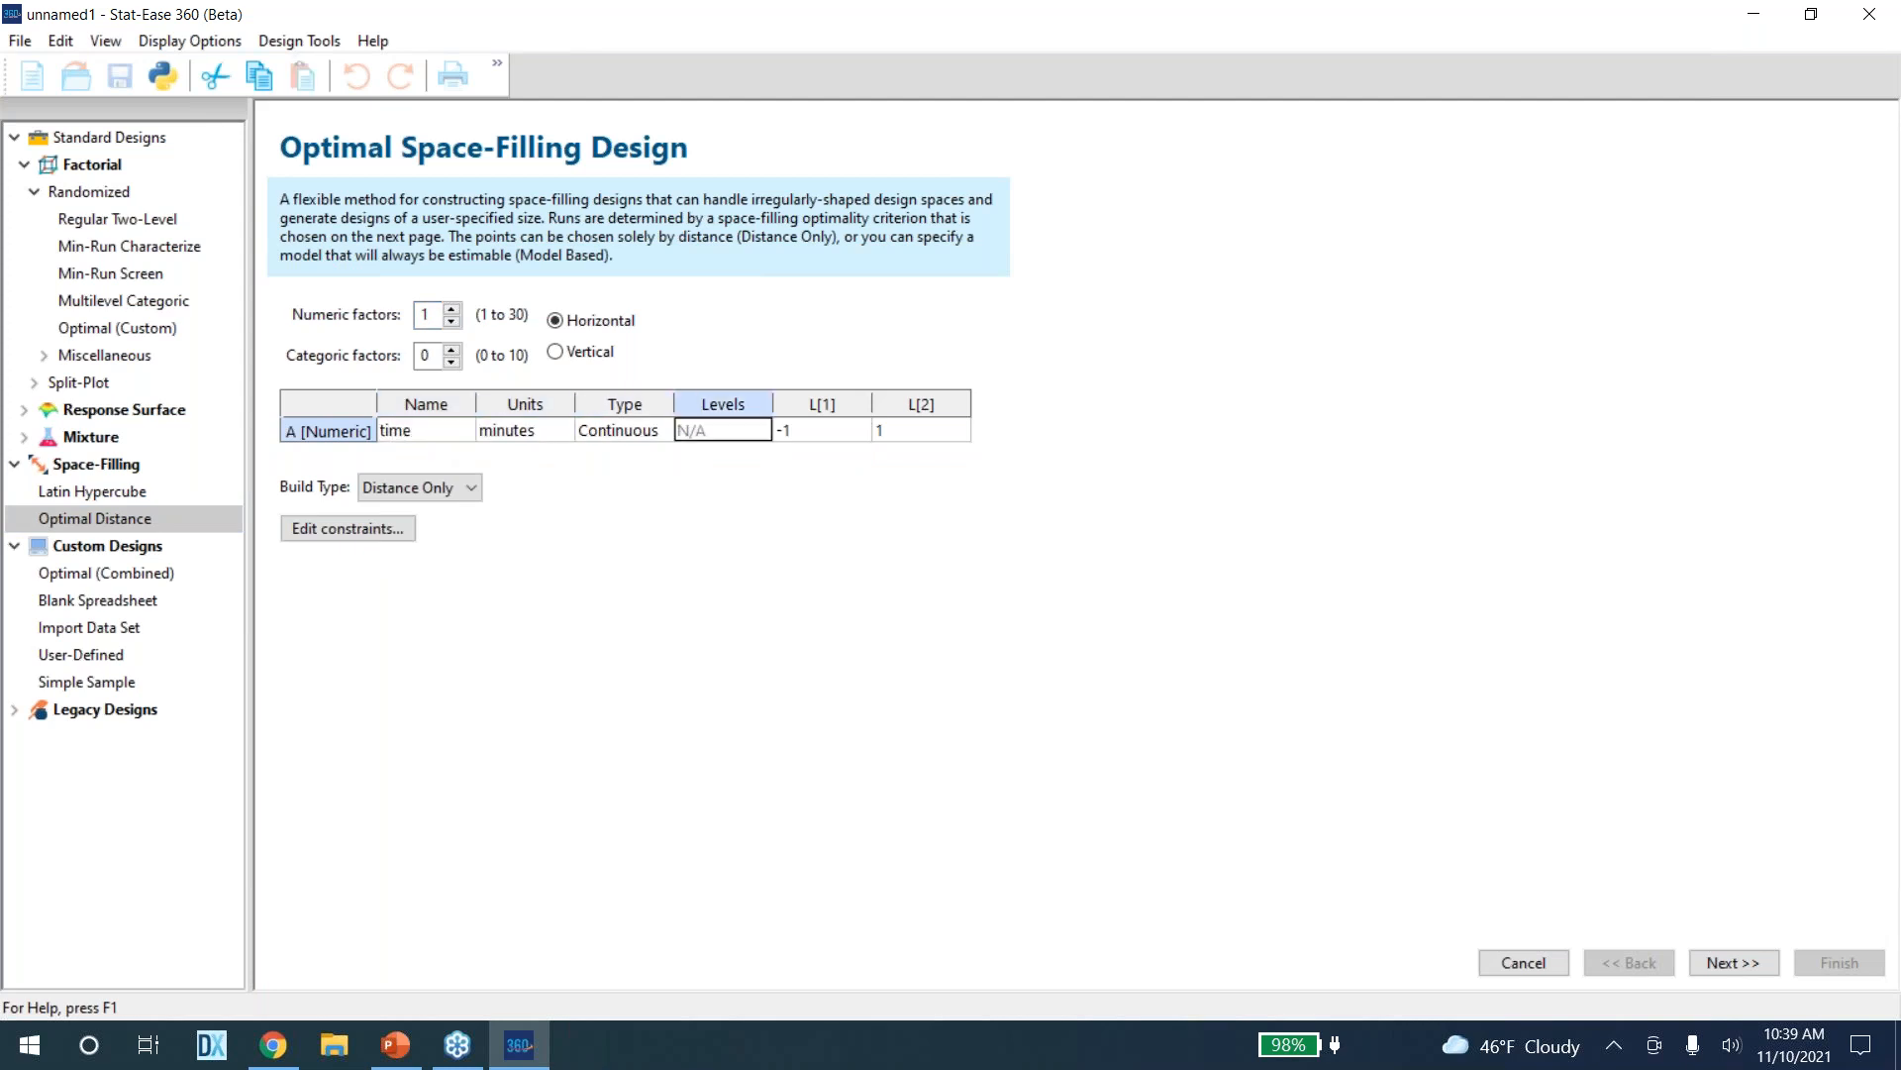
Set the time factor's low level to 0 and its high level to 100
key(Tab)
key(Tab)
key(shift+Tab)
text(0)
key(Tab)
text(100)
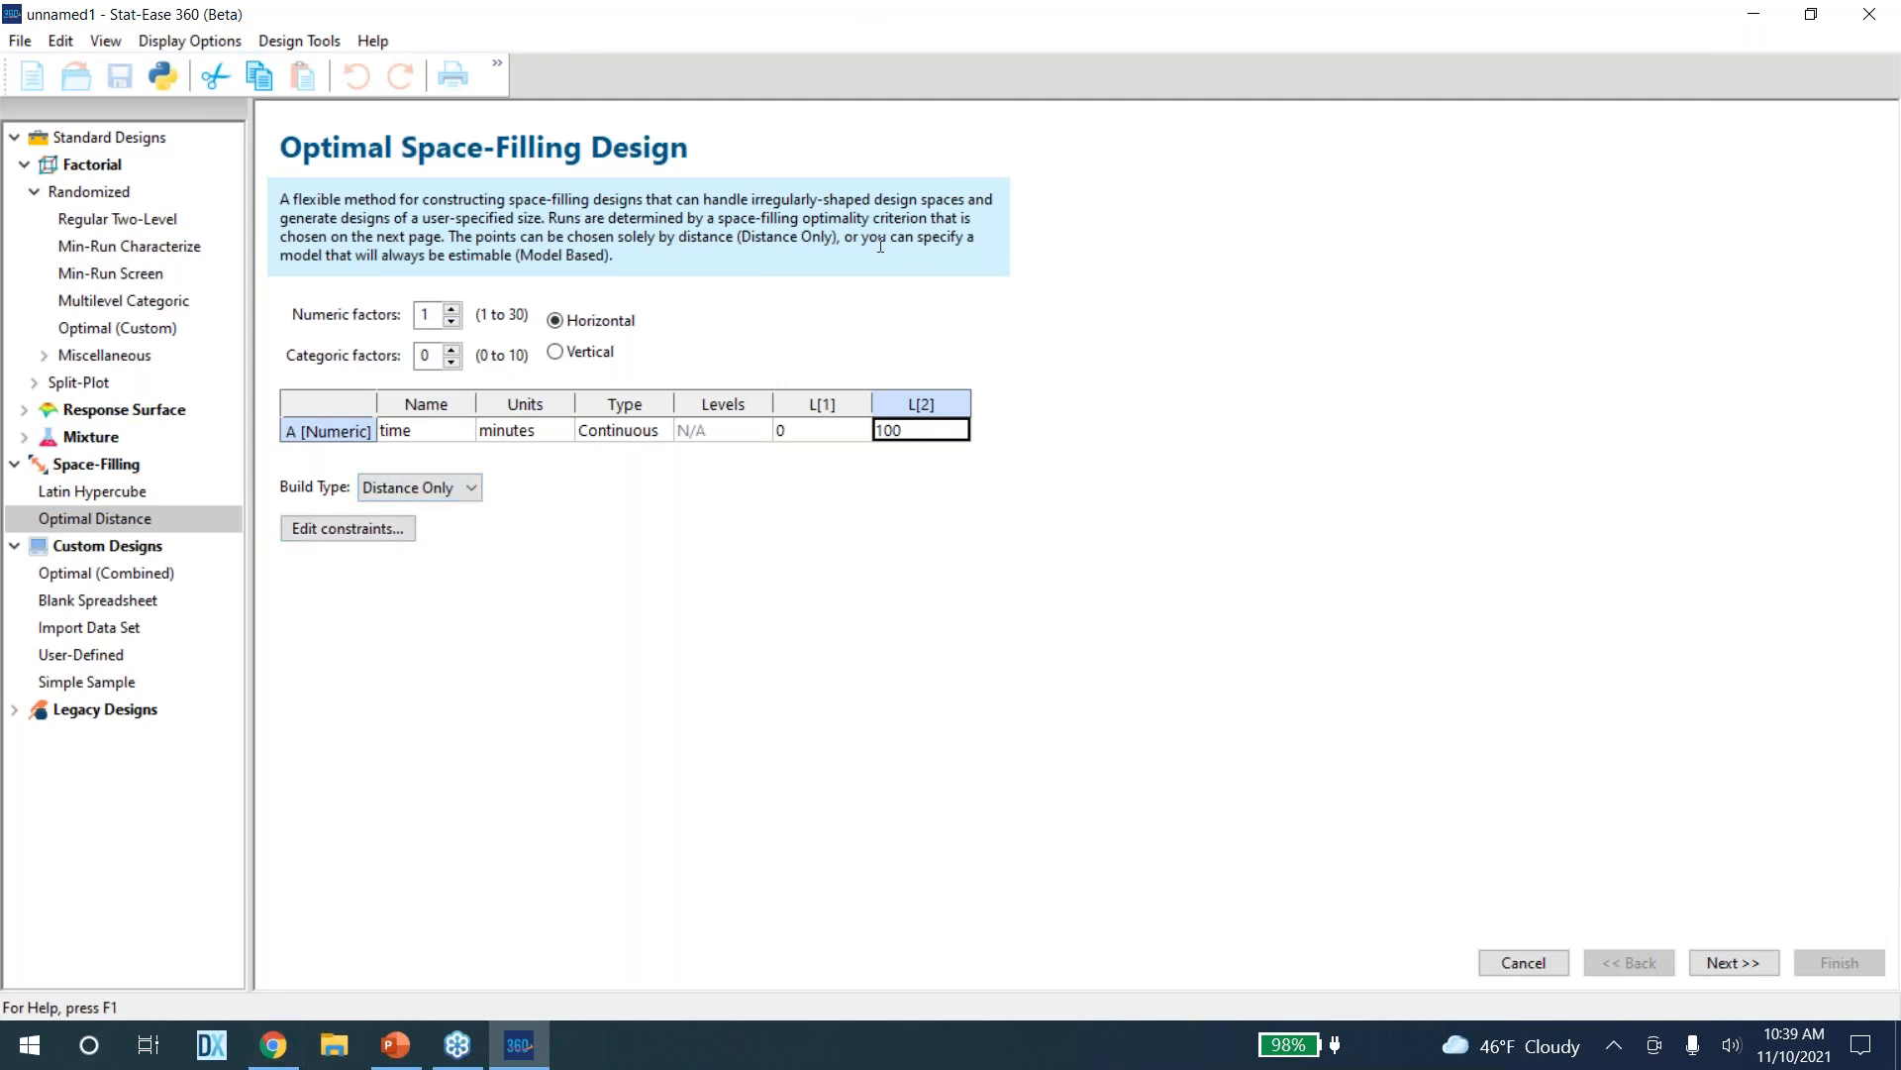
Check the available build types, keep Distance Only and continue to the run settings
click(449, 489)
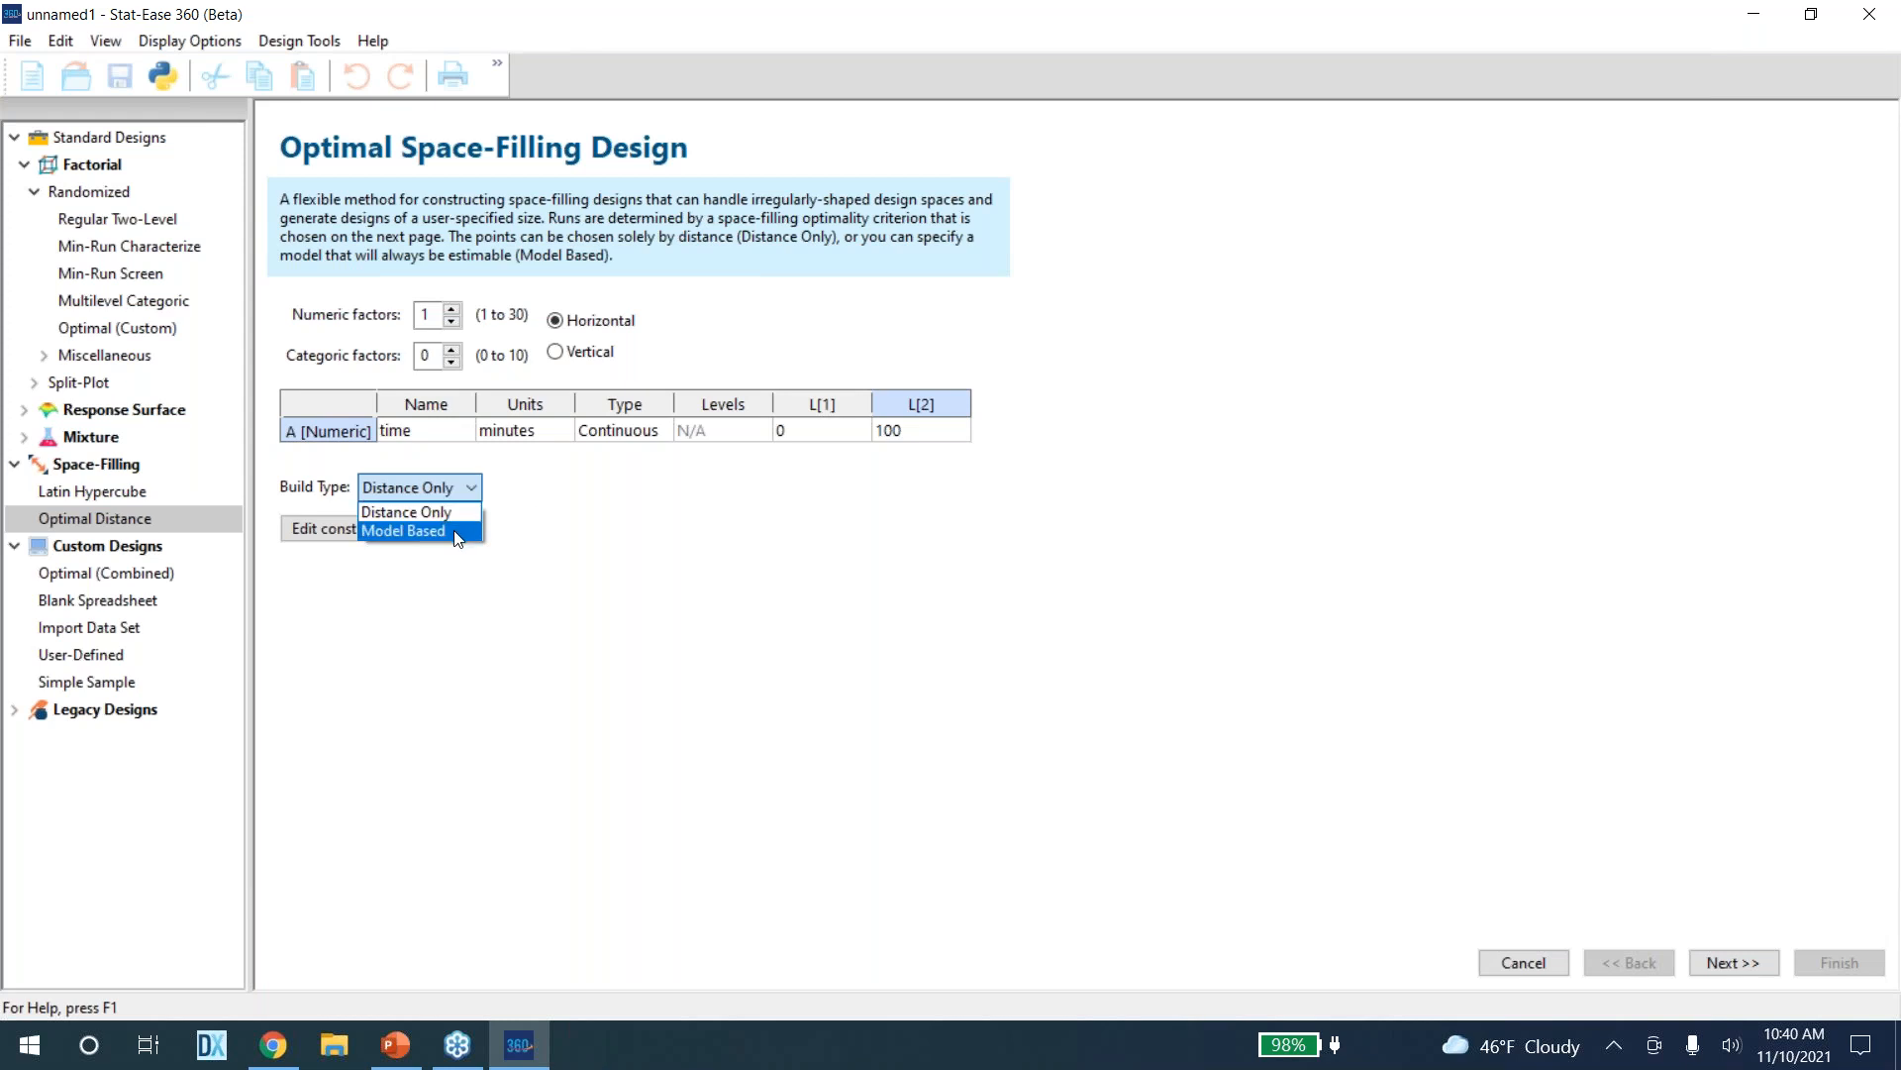
click(971, 708)
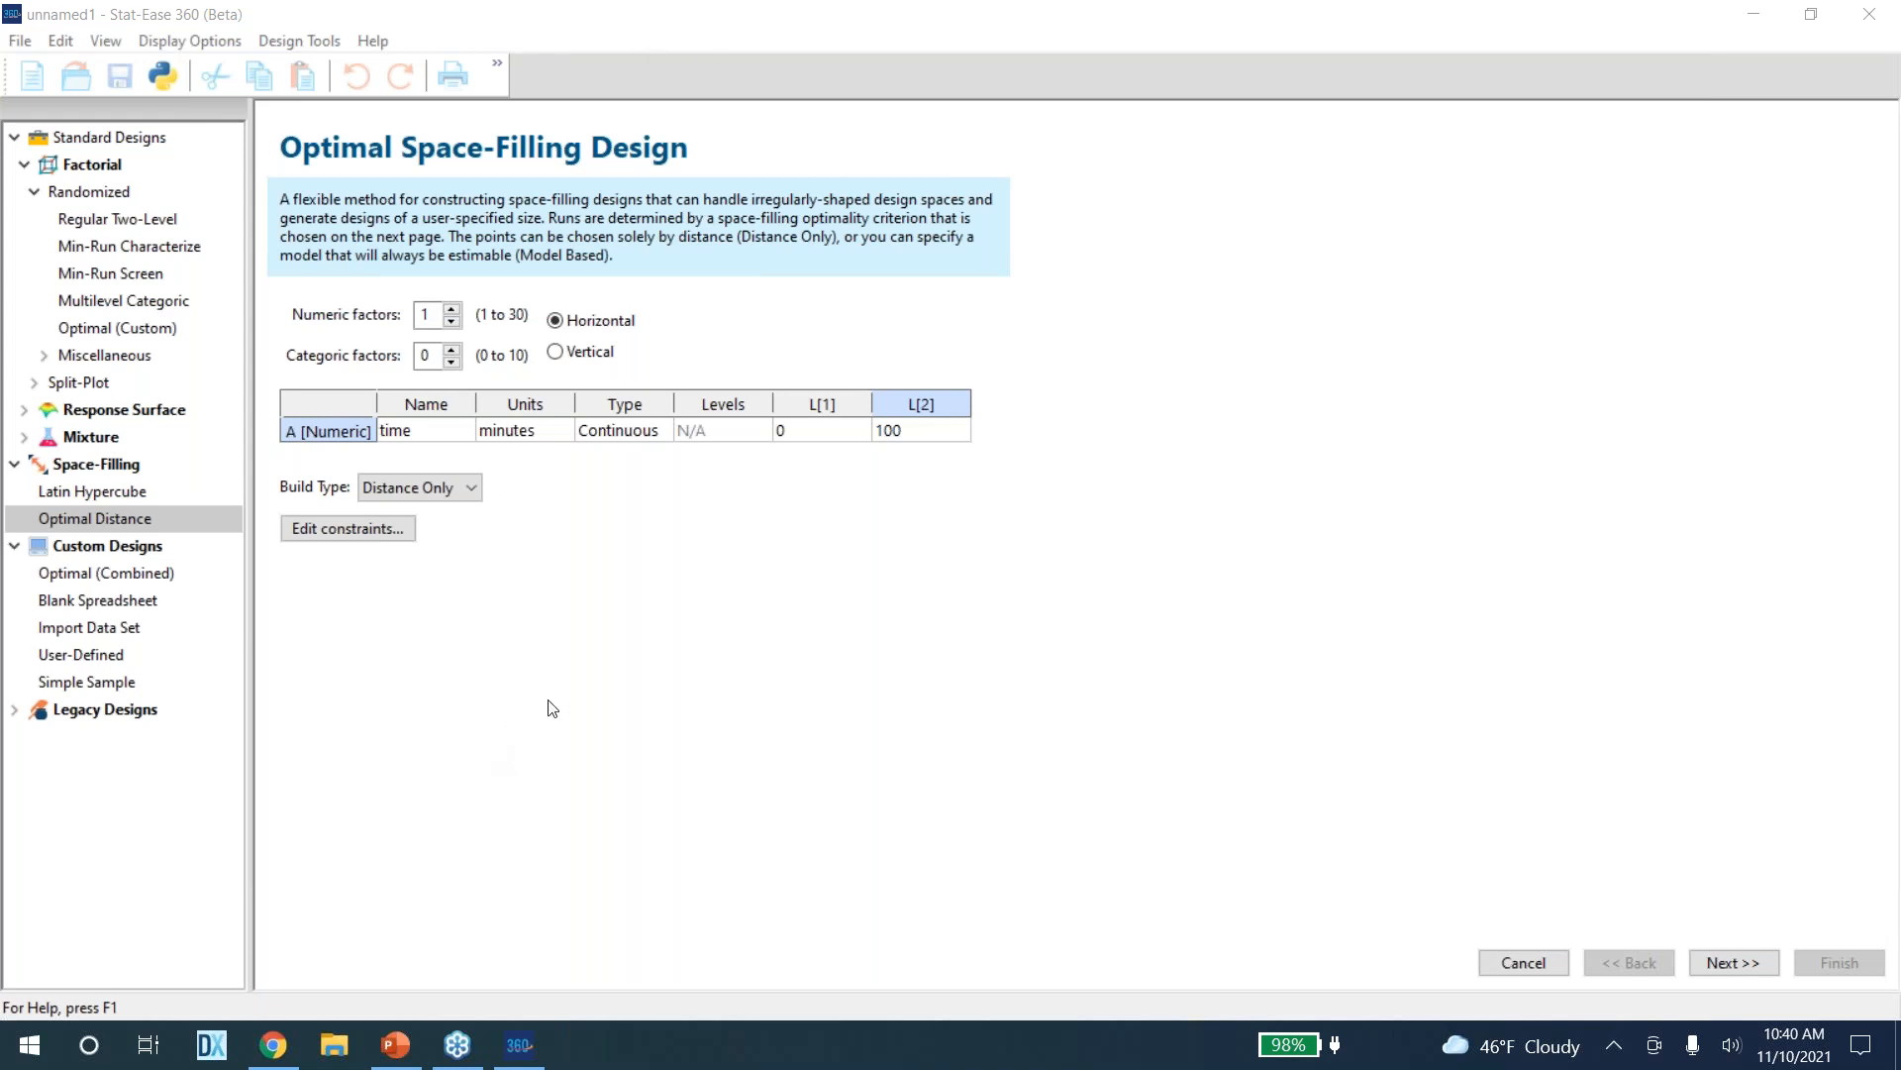
click(582, 795)
click(778, 602)
click(1744, 977)
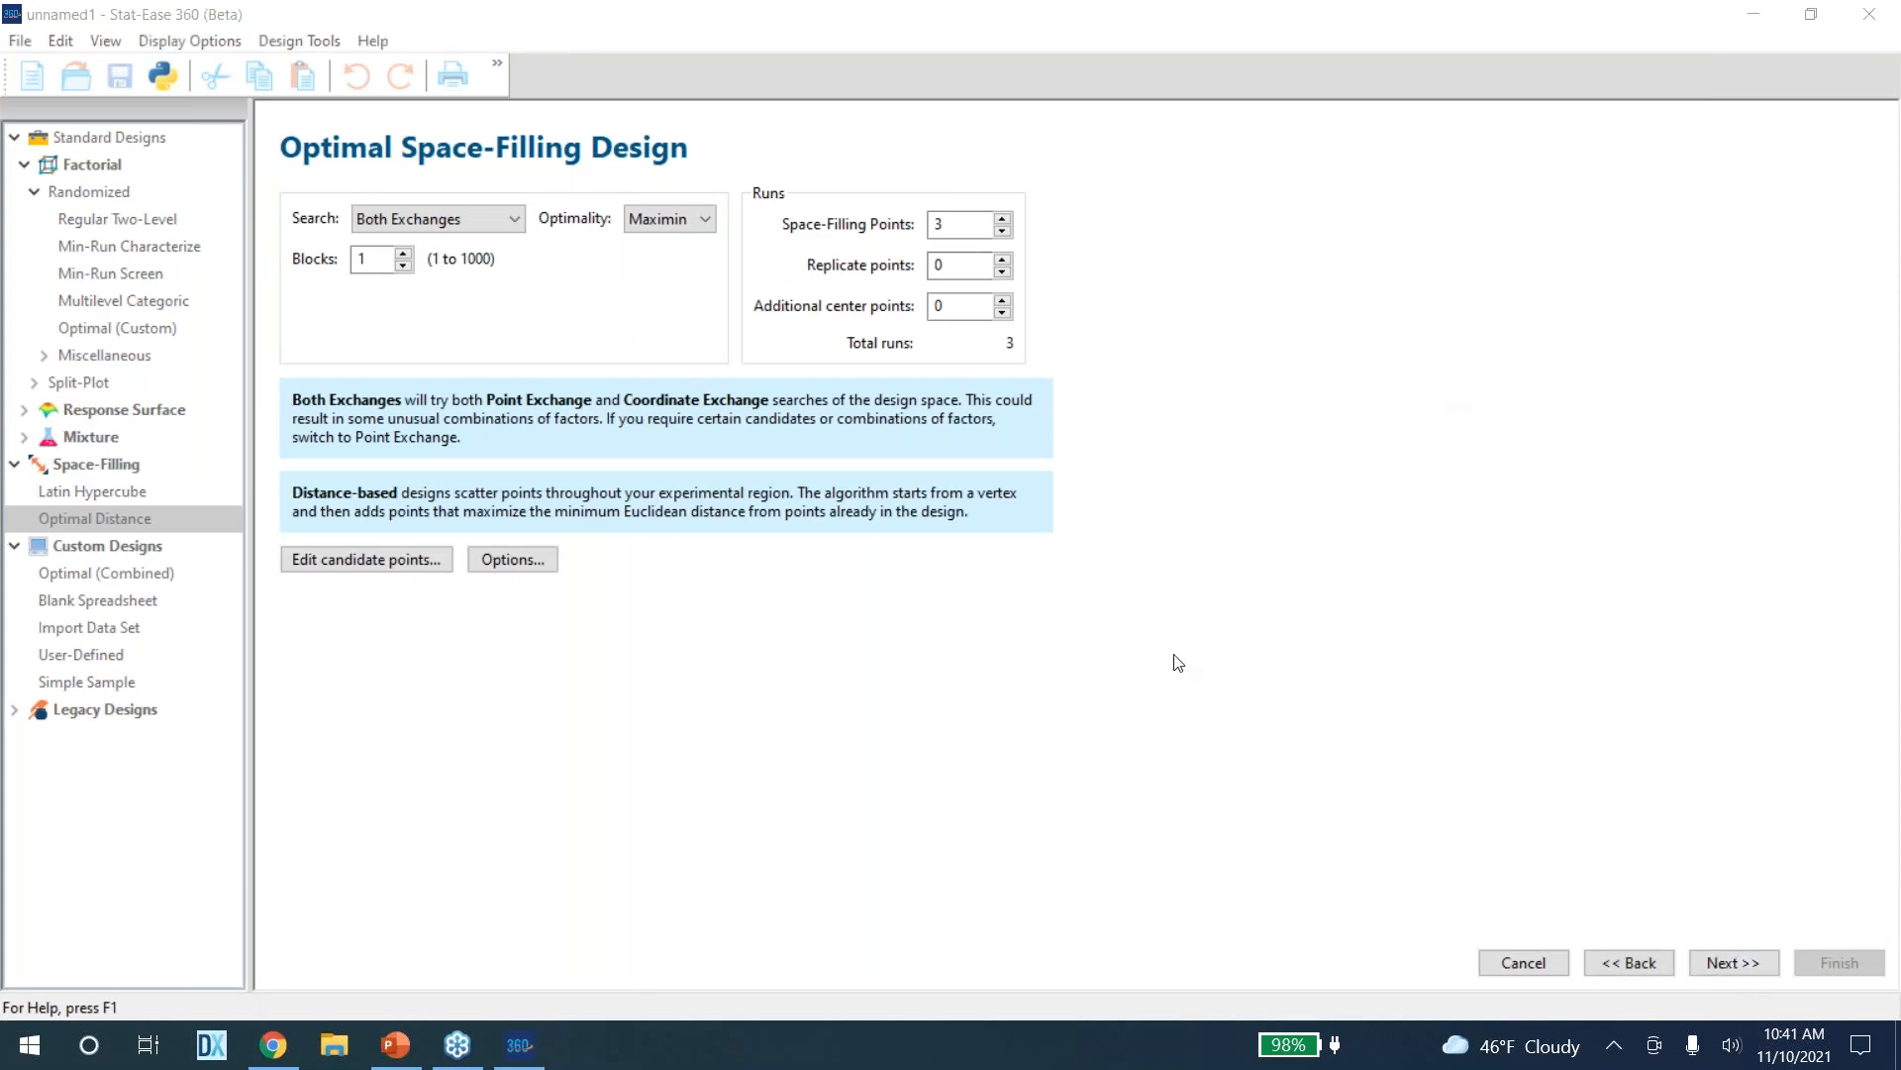
Set the number of space-filling points to 6 and continue to the response definition
double_click(952, 225)
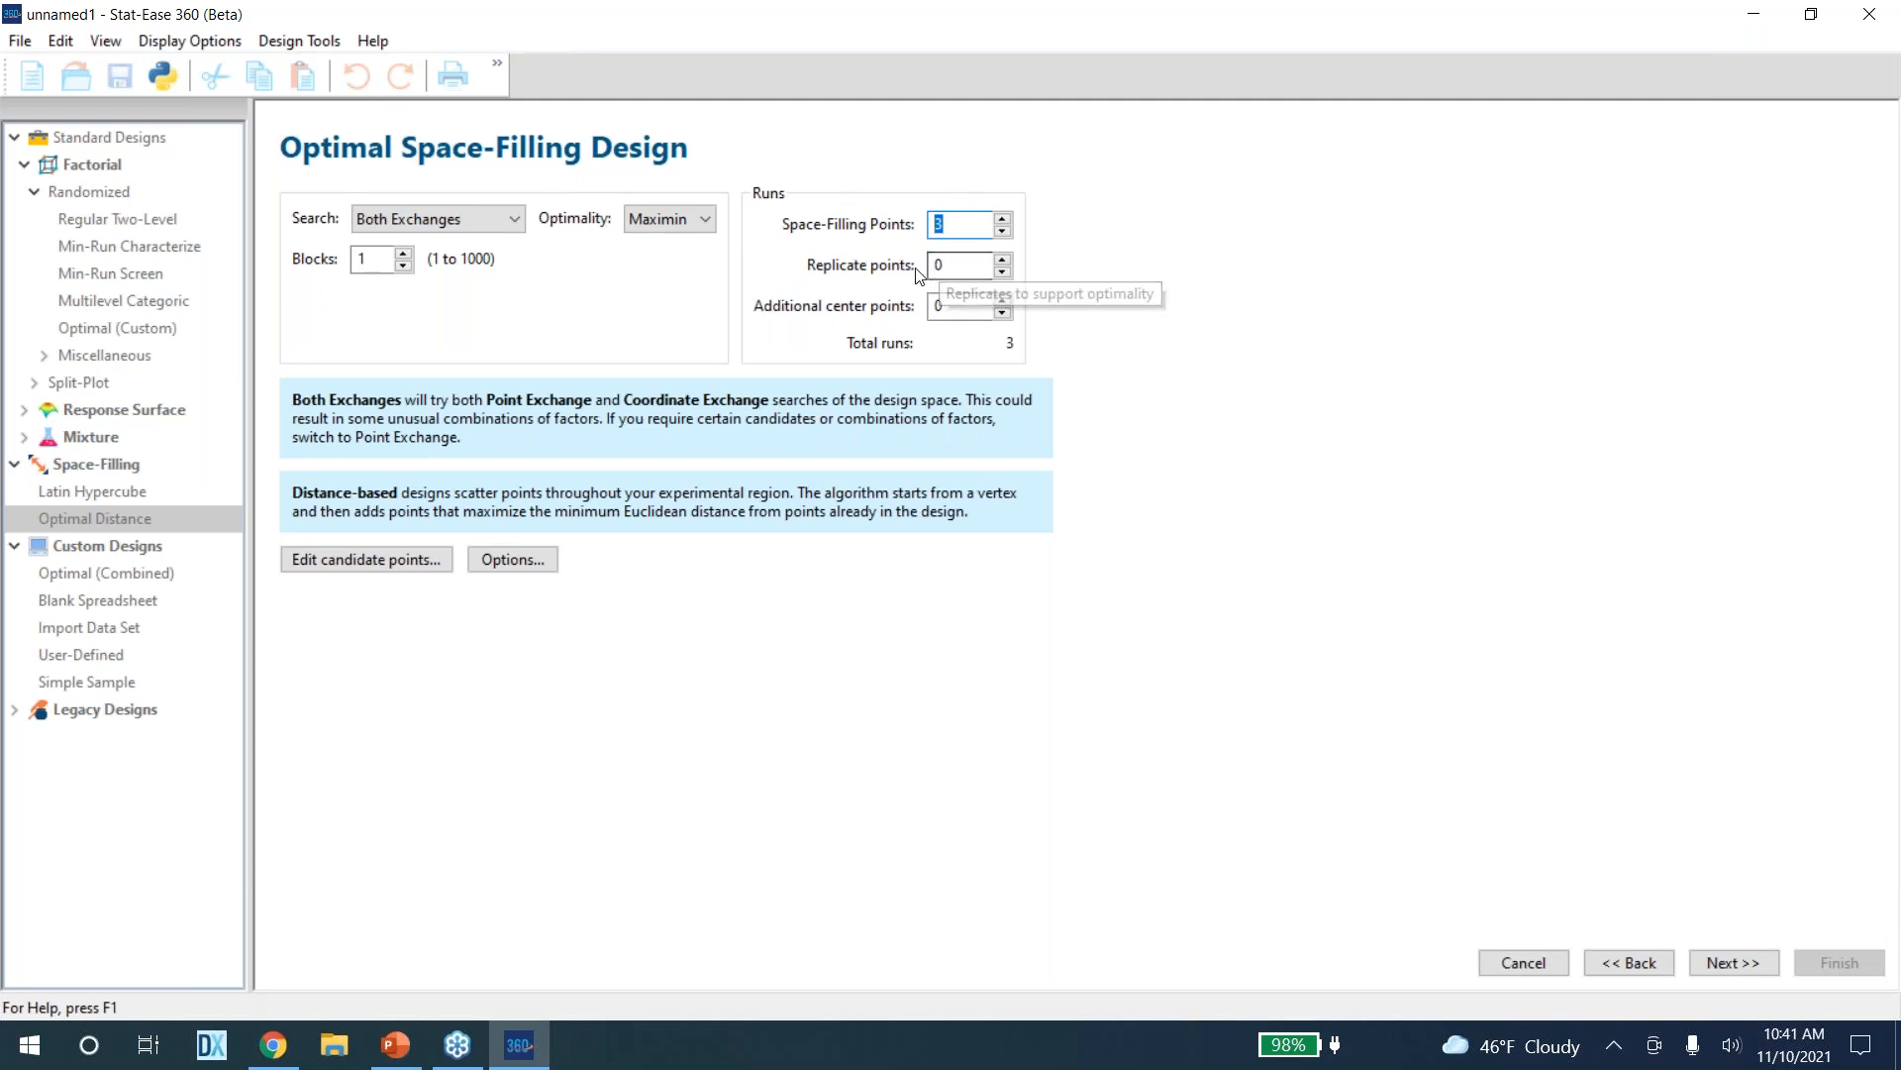
click(947, 219)
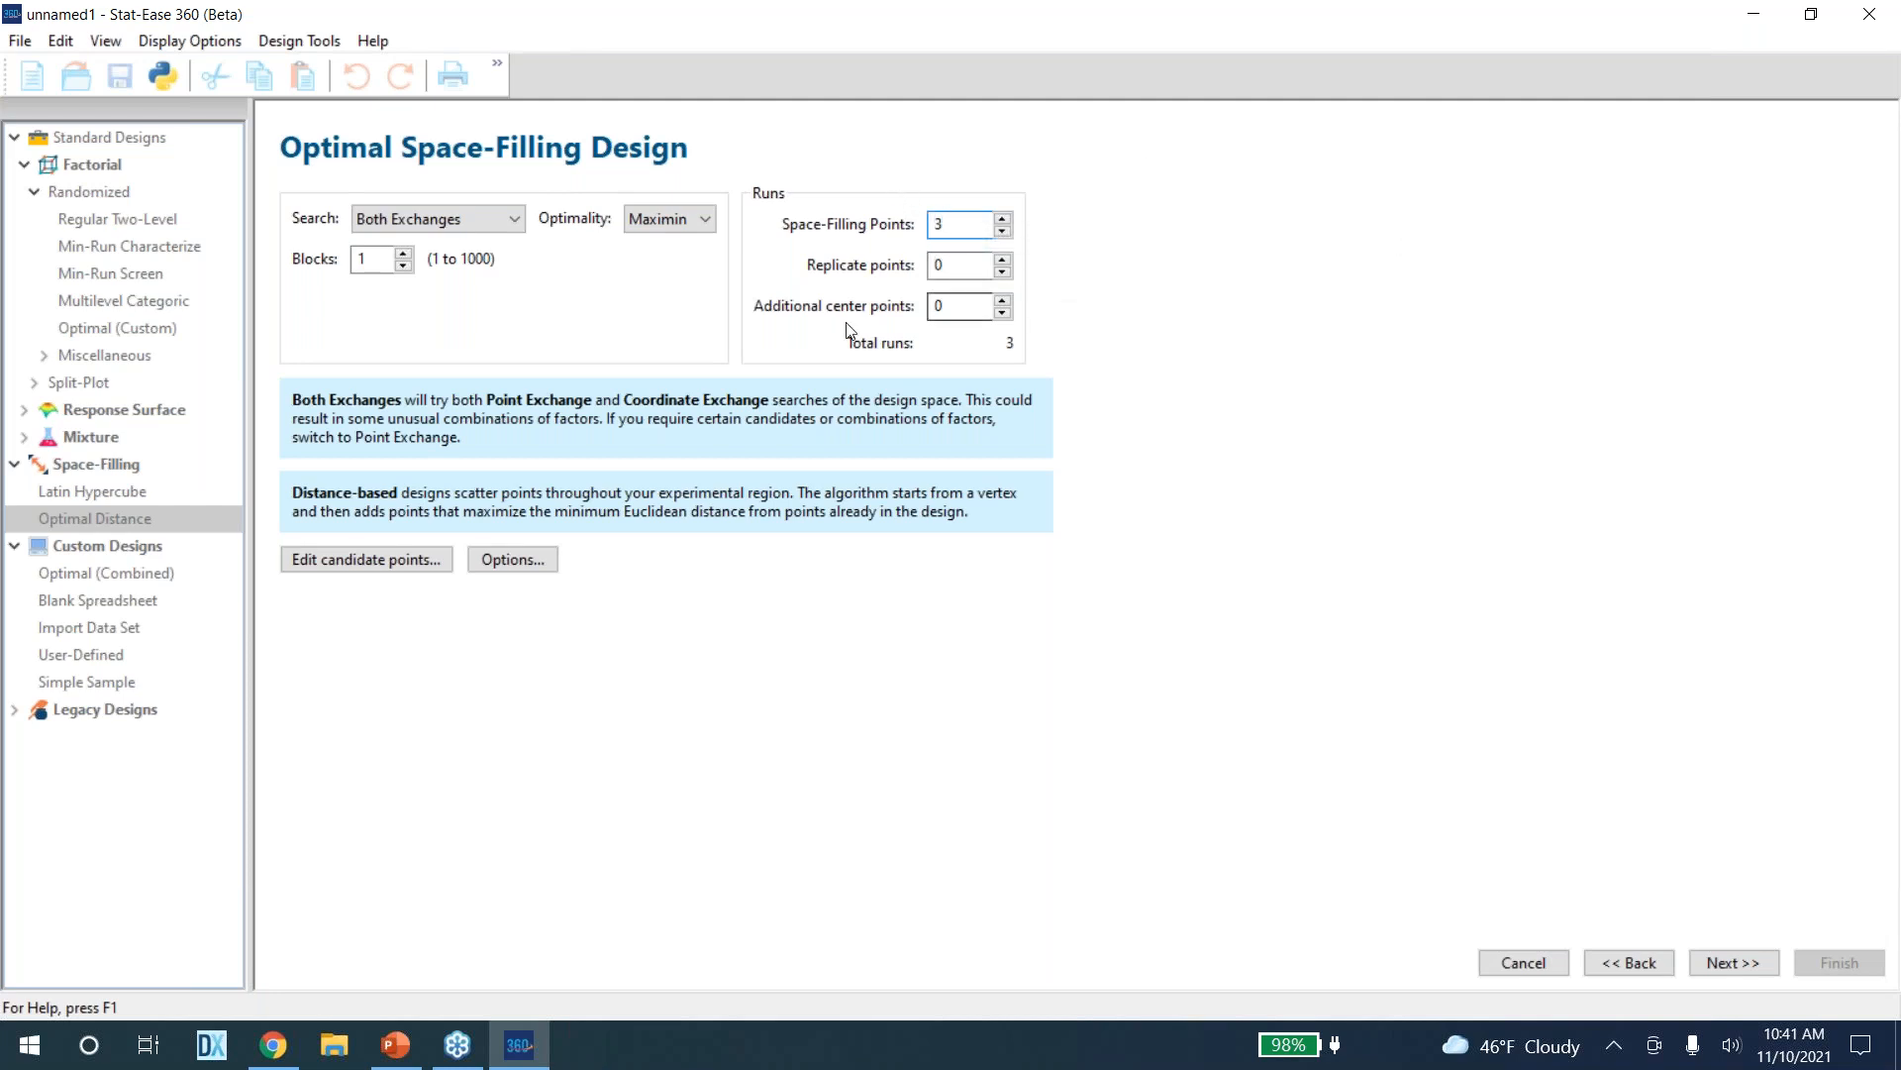
click(947, 300)
click(944, 223)
drag(944, 223, 932, 216)
text(6)
click(959, 265)
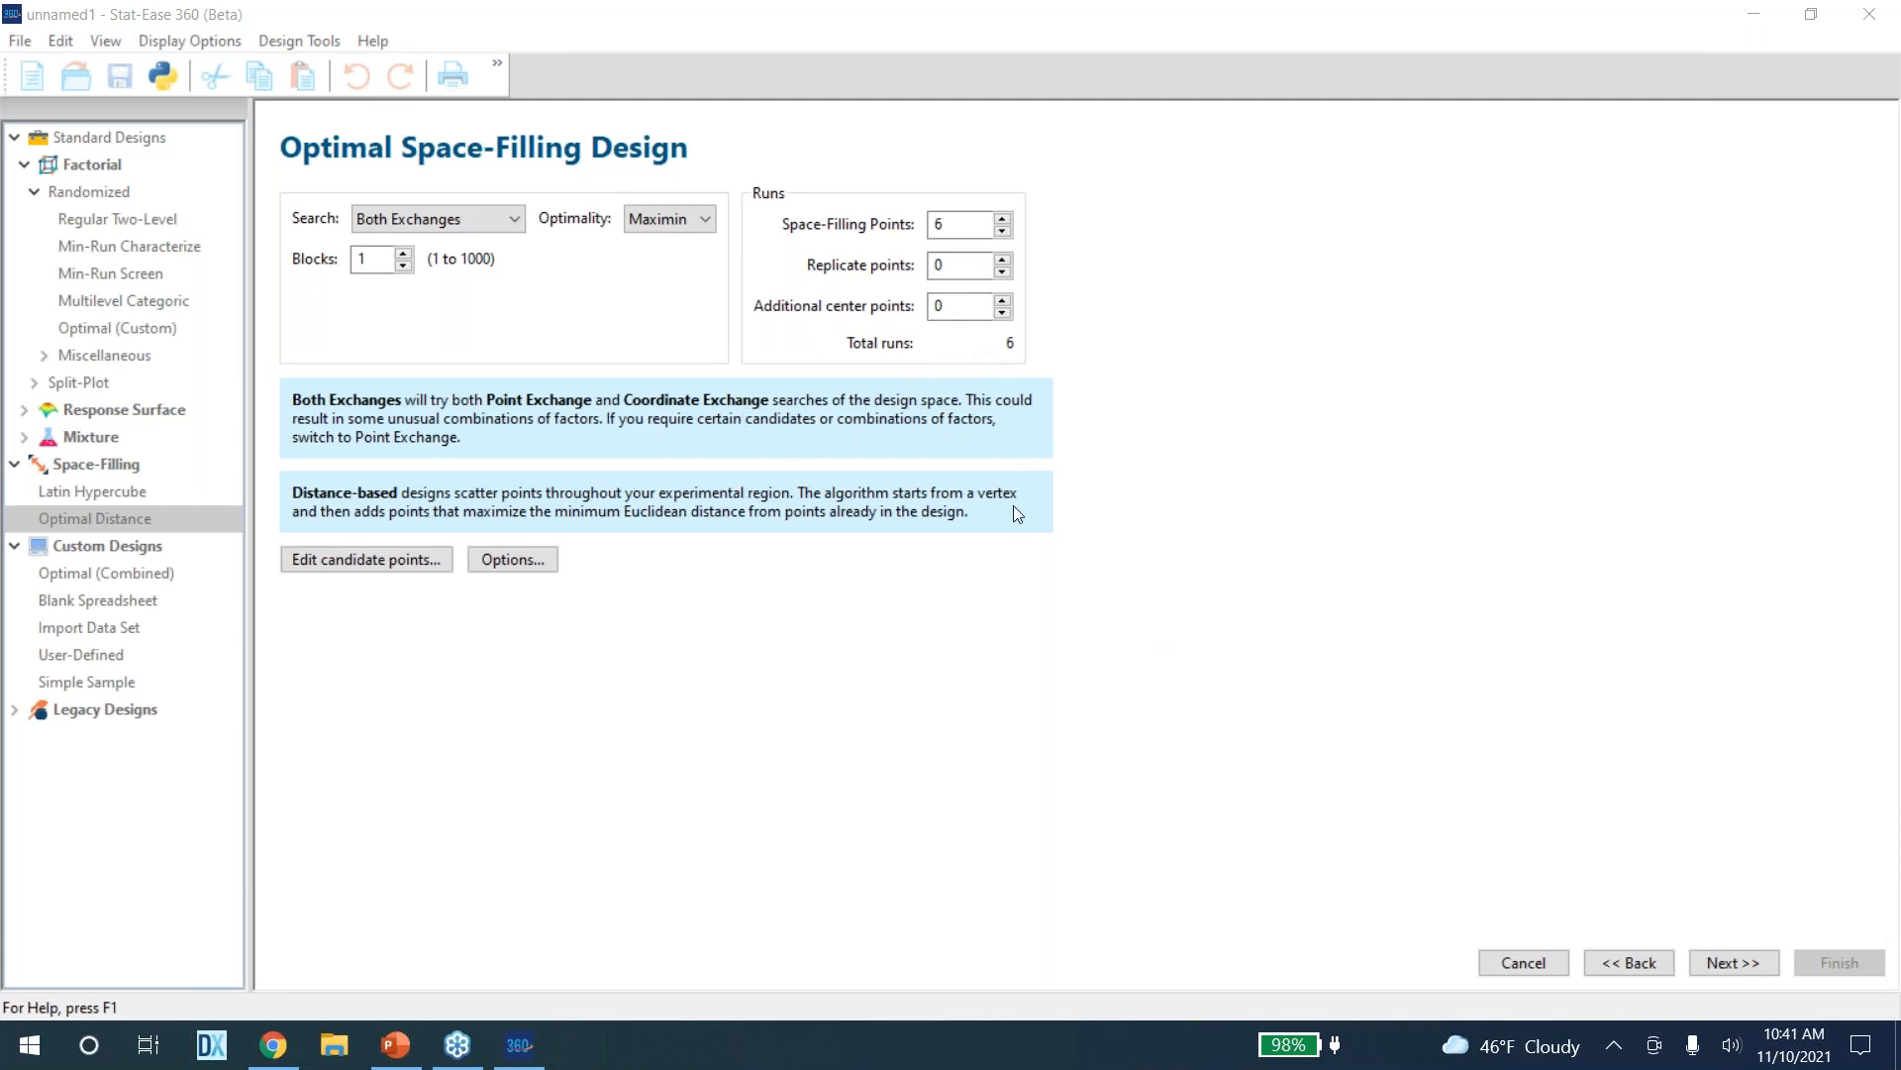
click(1733, 962)
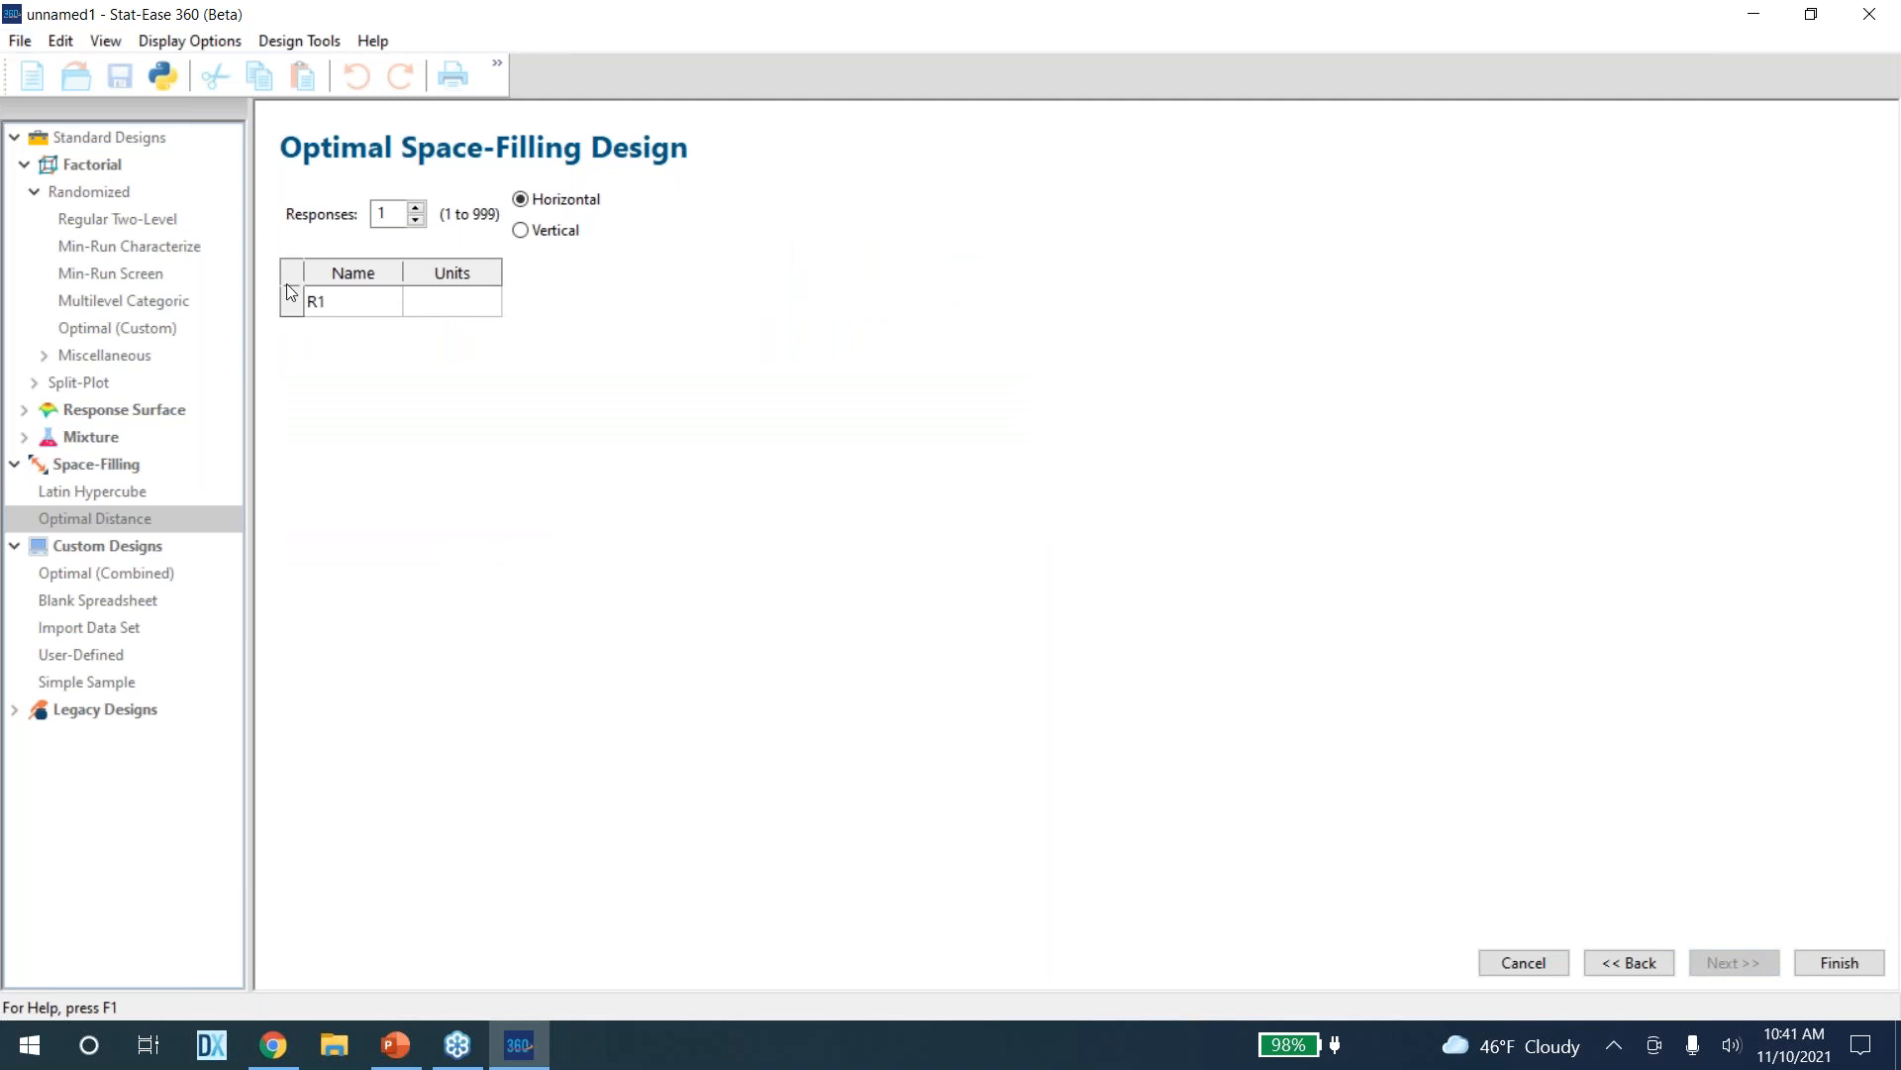
Name the single response Output and finish building the design
click(327, 300)
text(Output)
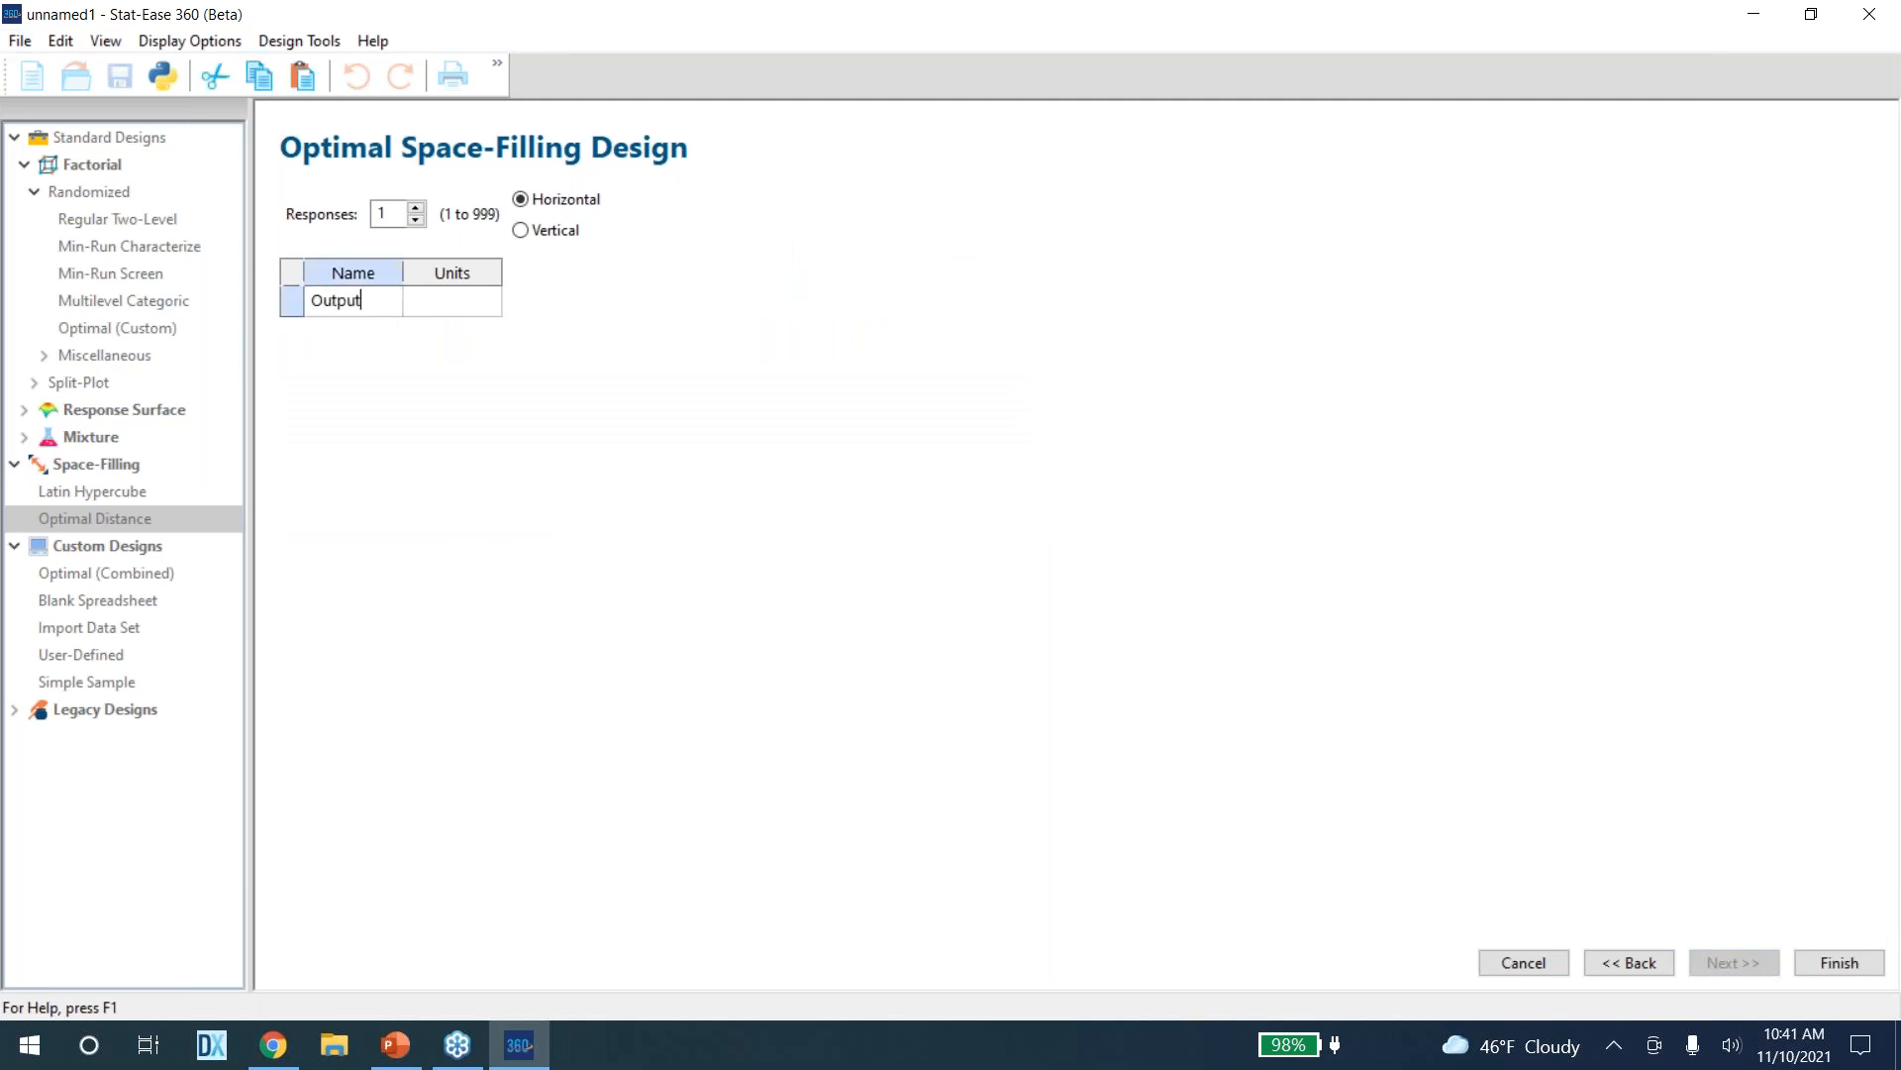
key(Tab)
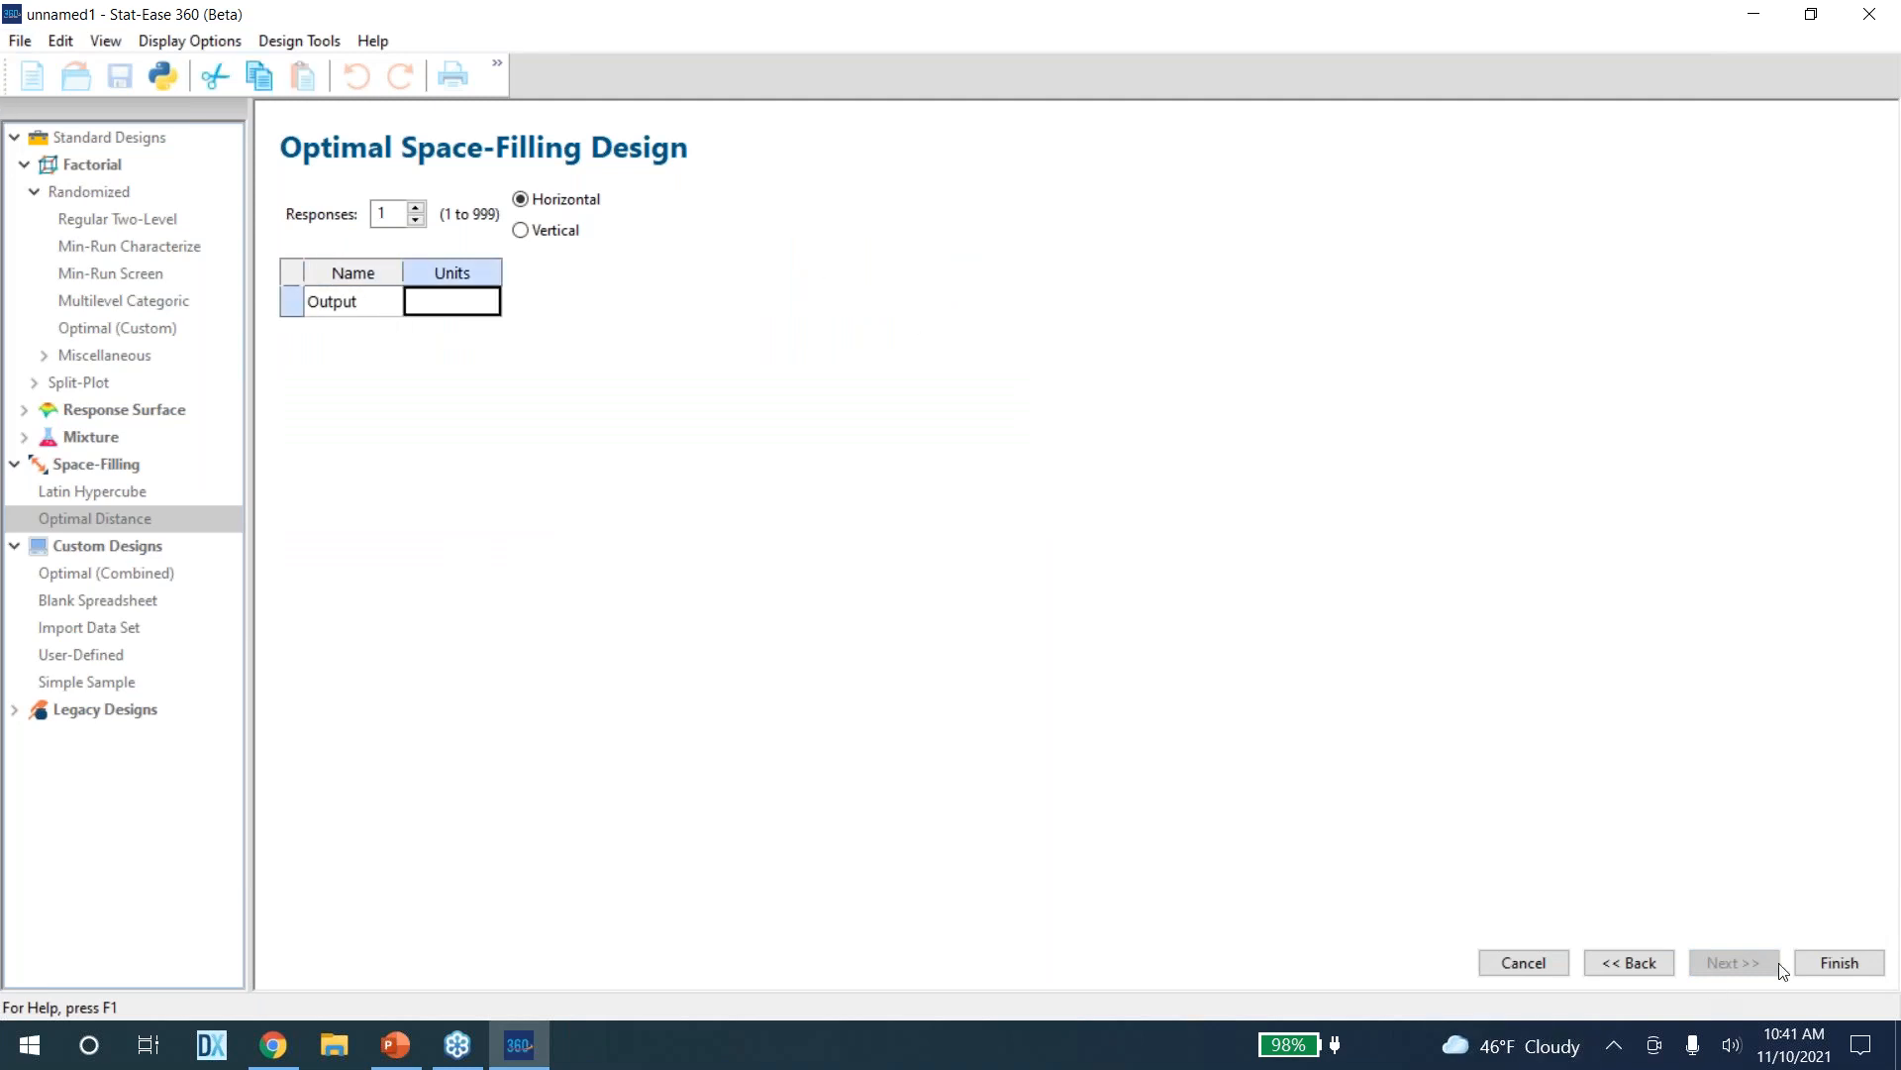
click(1832, 961)
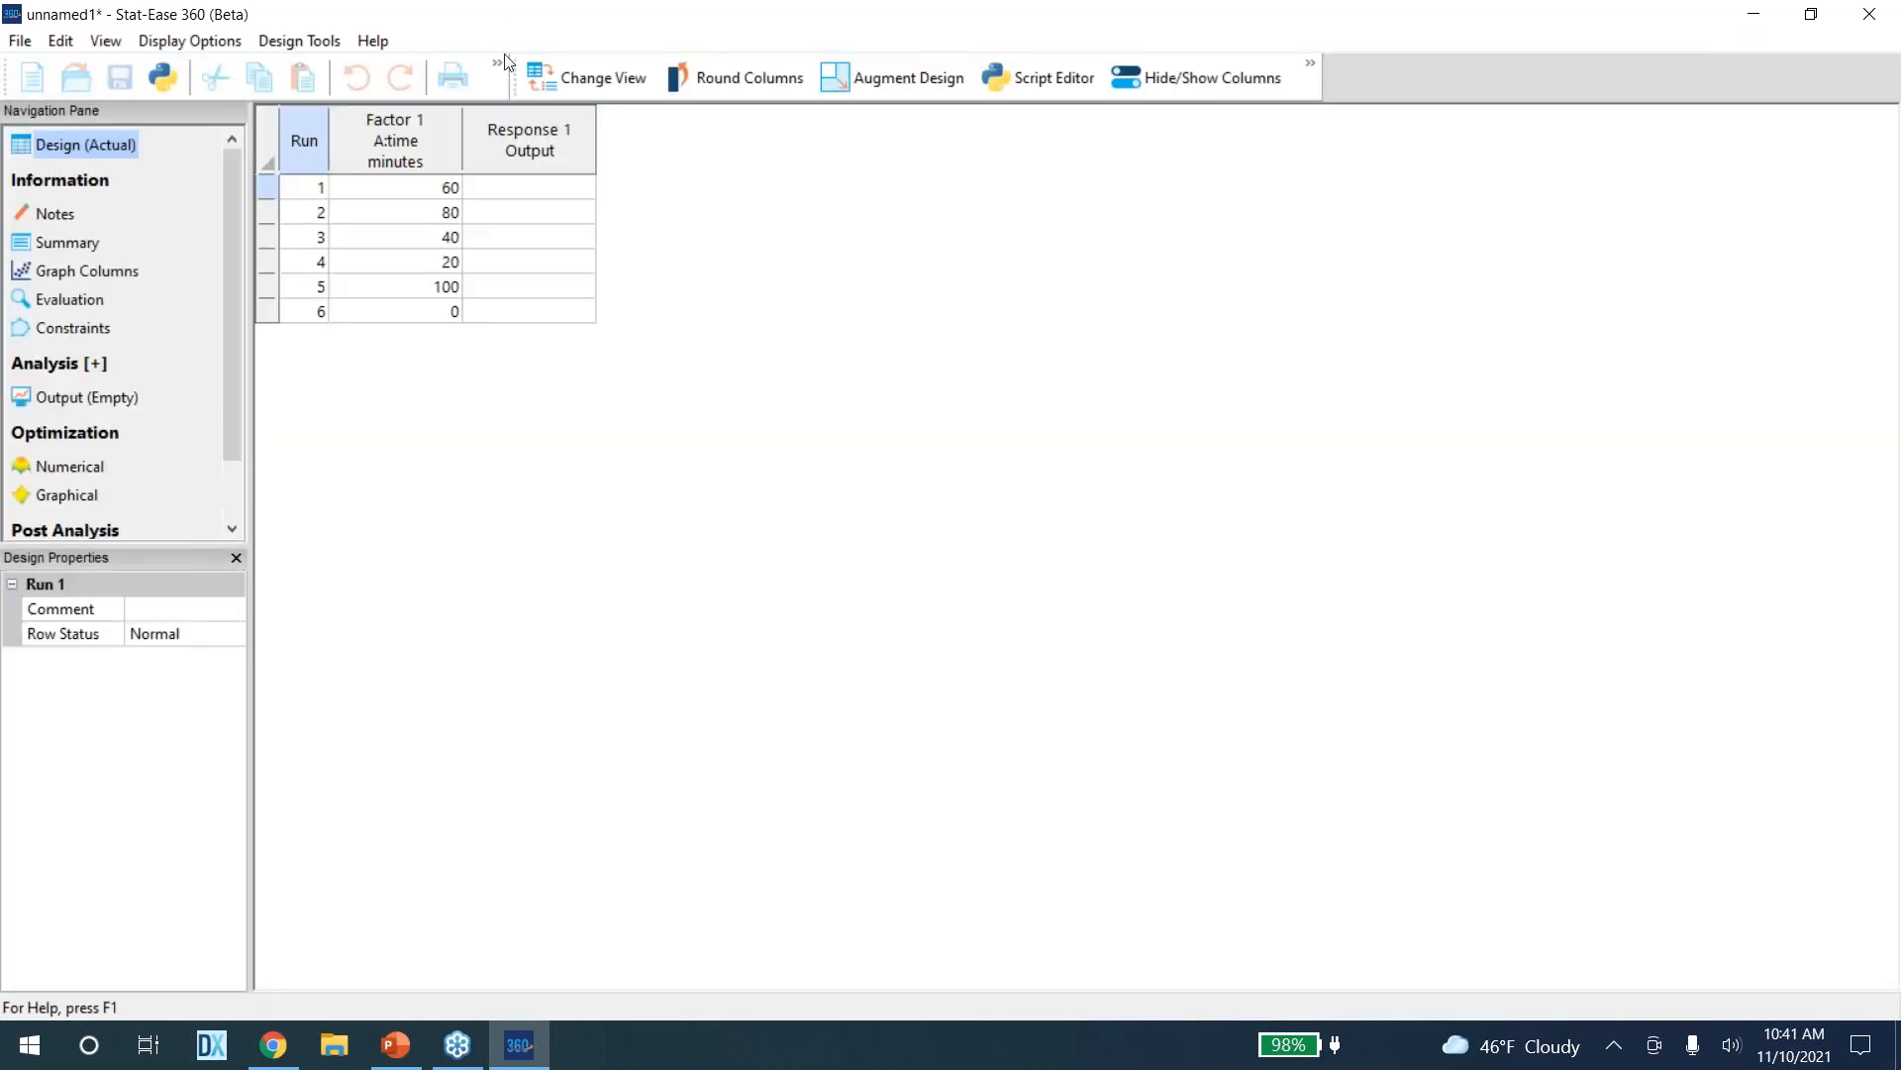
click(520, 311)
click(450, 212)
click(510, 210)
drag(510, 196, 425, 306)
click(425, 306)
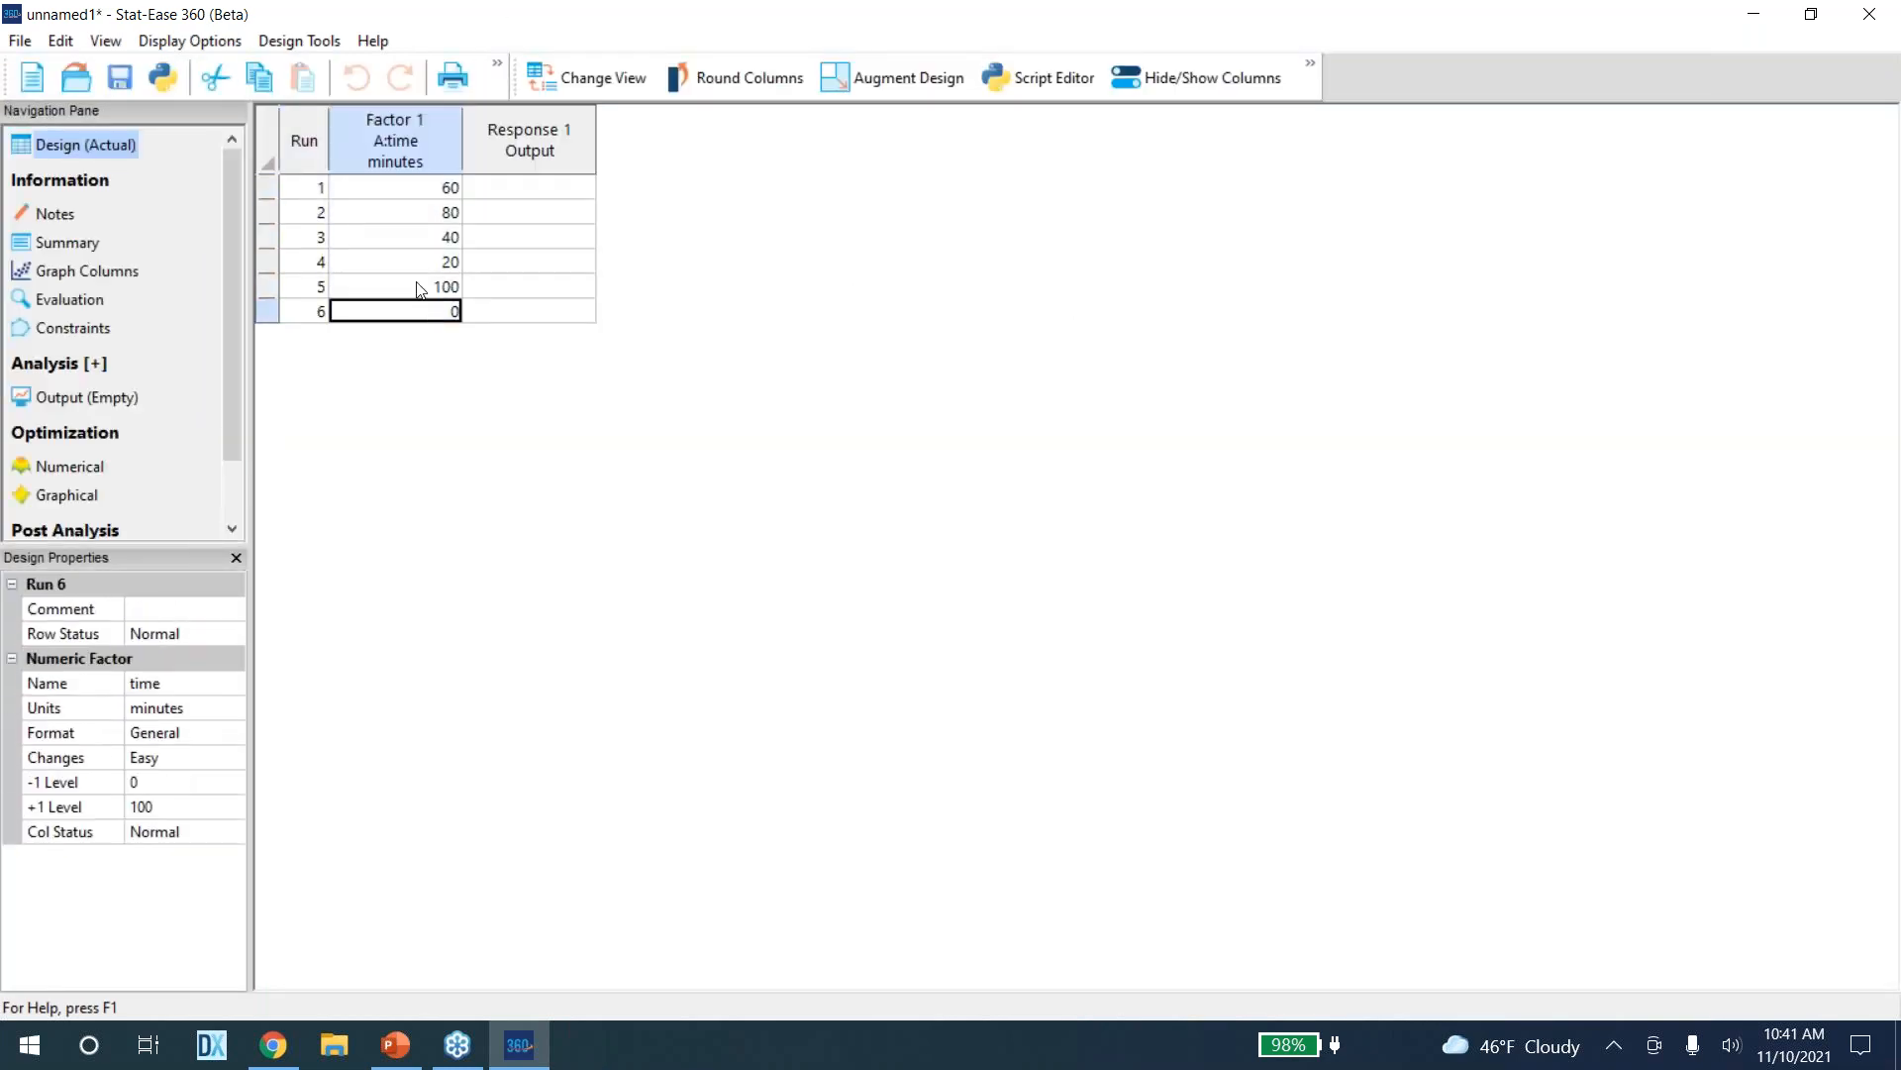
Open the recent design file one-factor.dxpx without saving the changes to the unnamed design
click(22, 42)
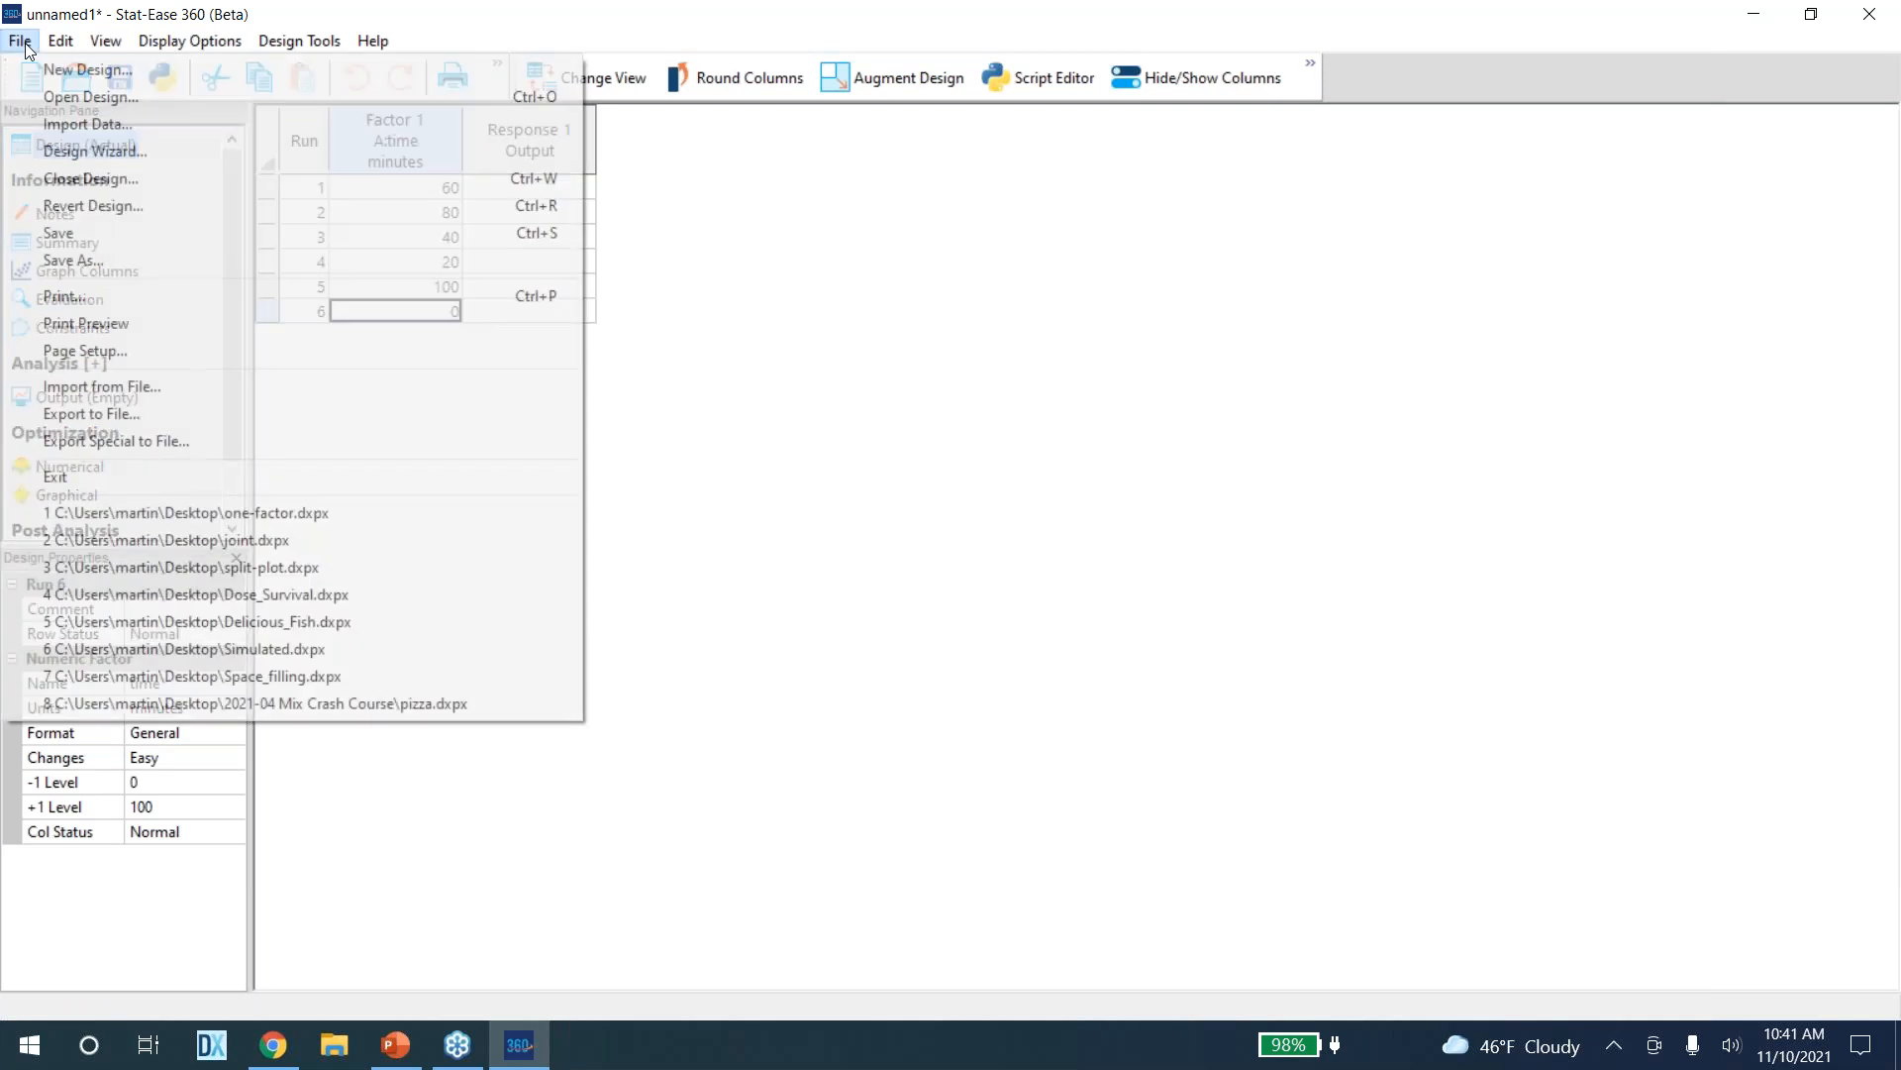
click(214, 512)
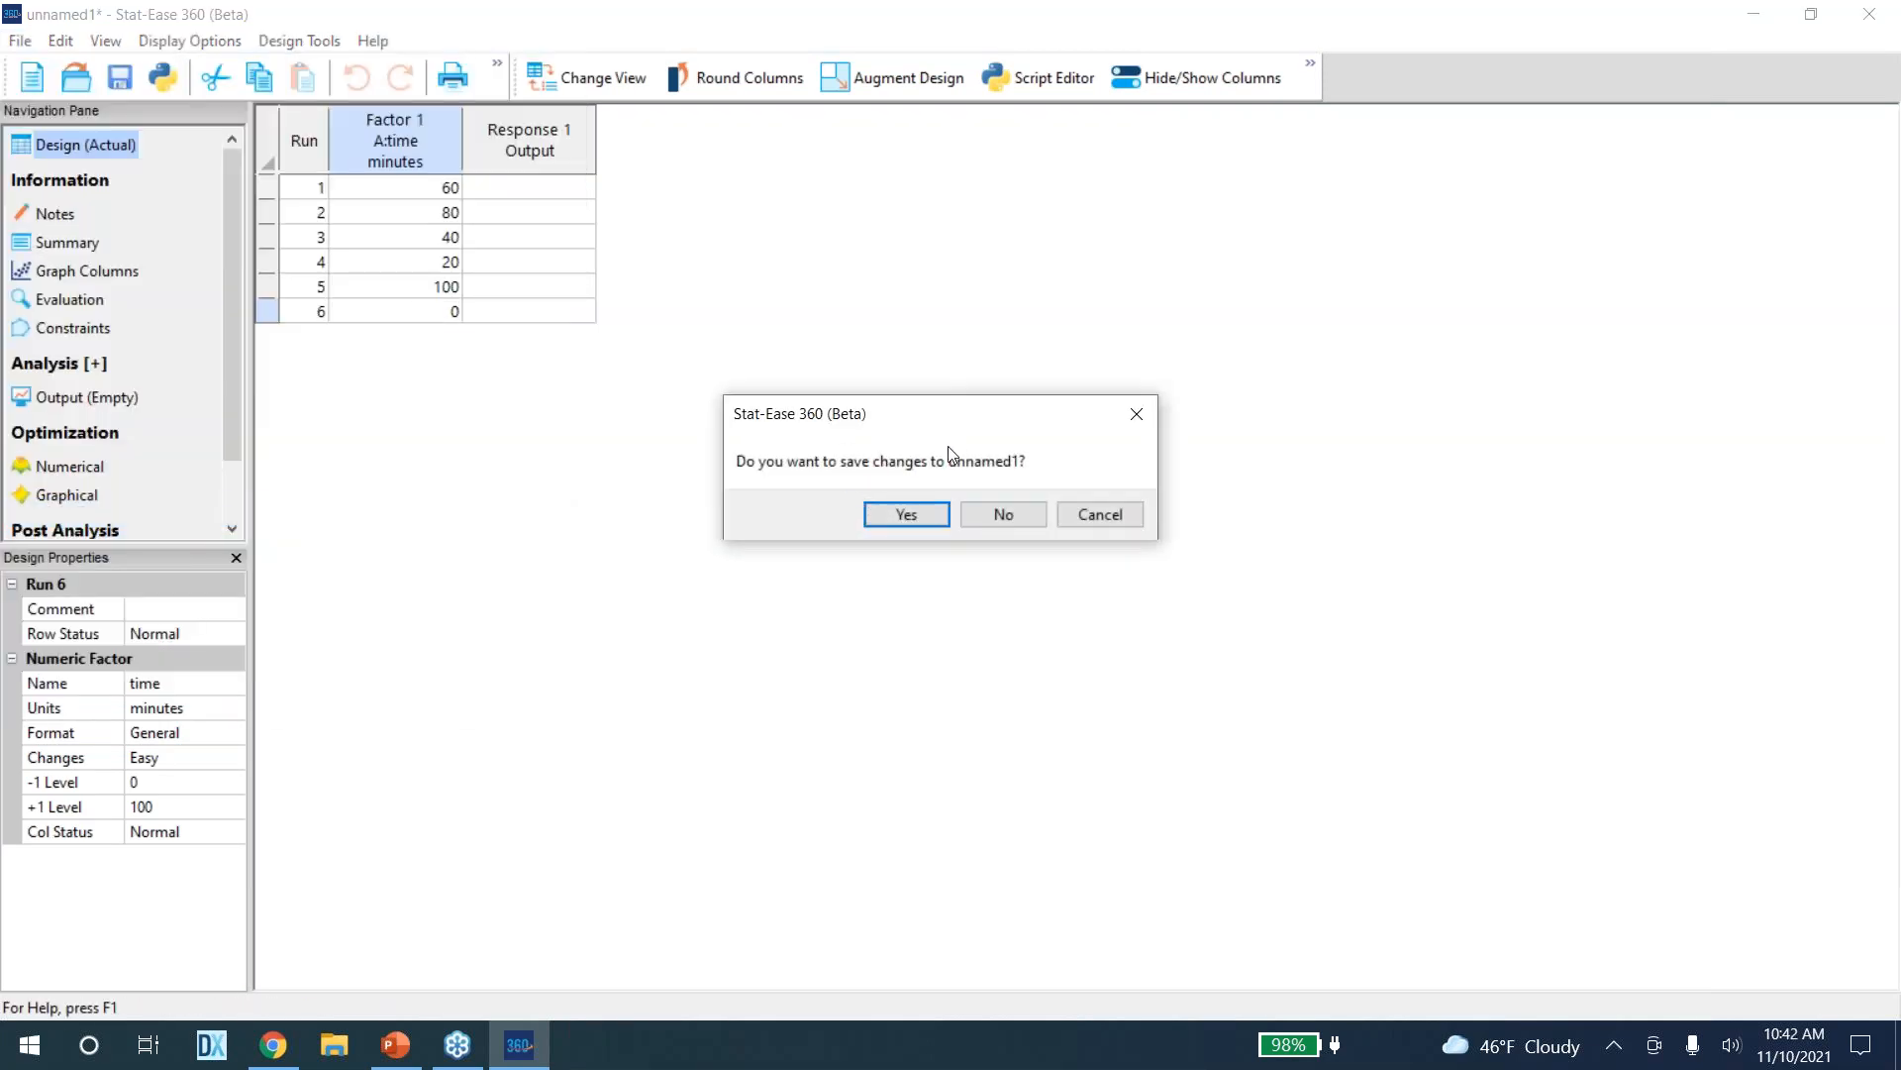
click(1186, 540)
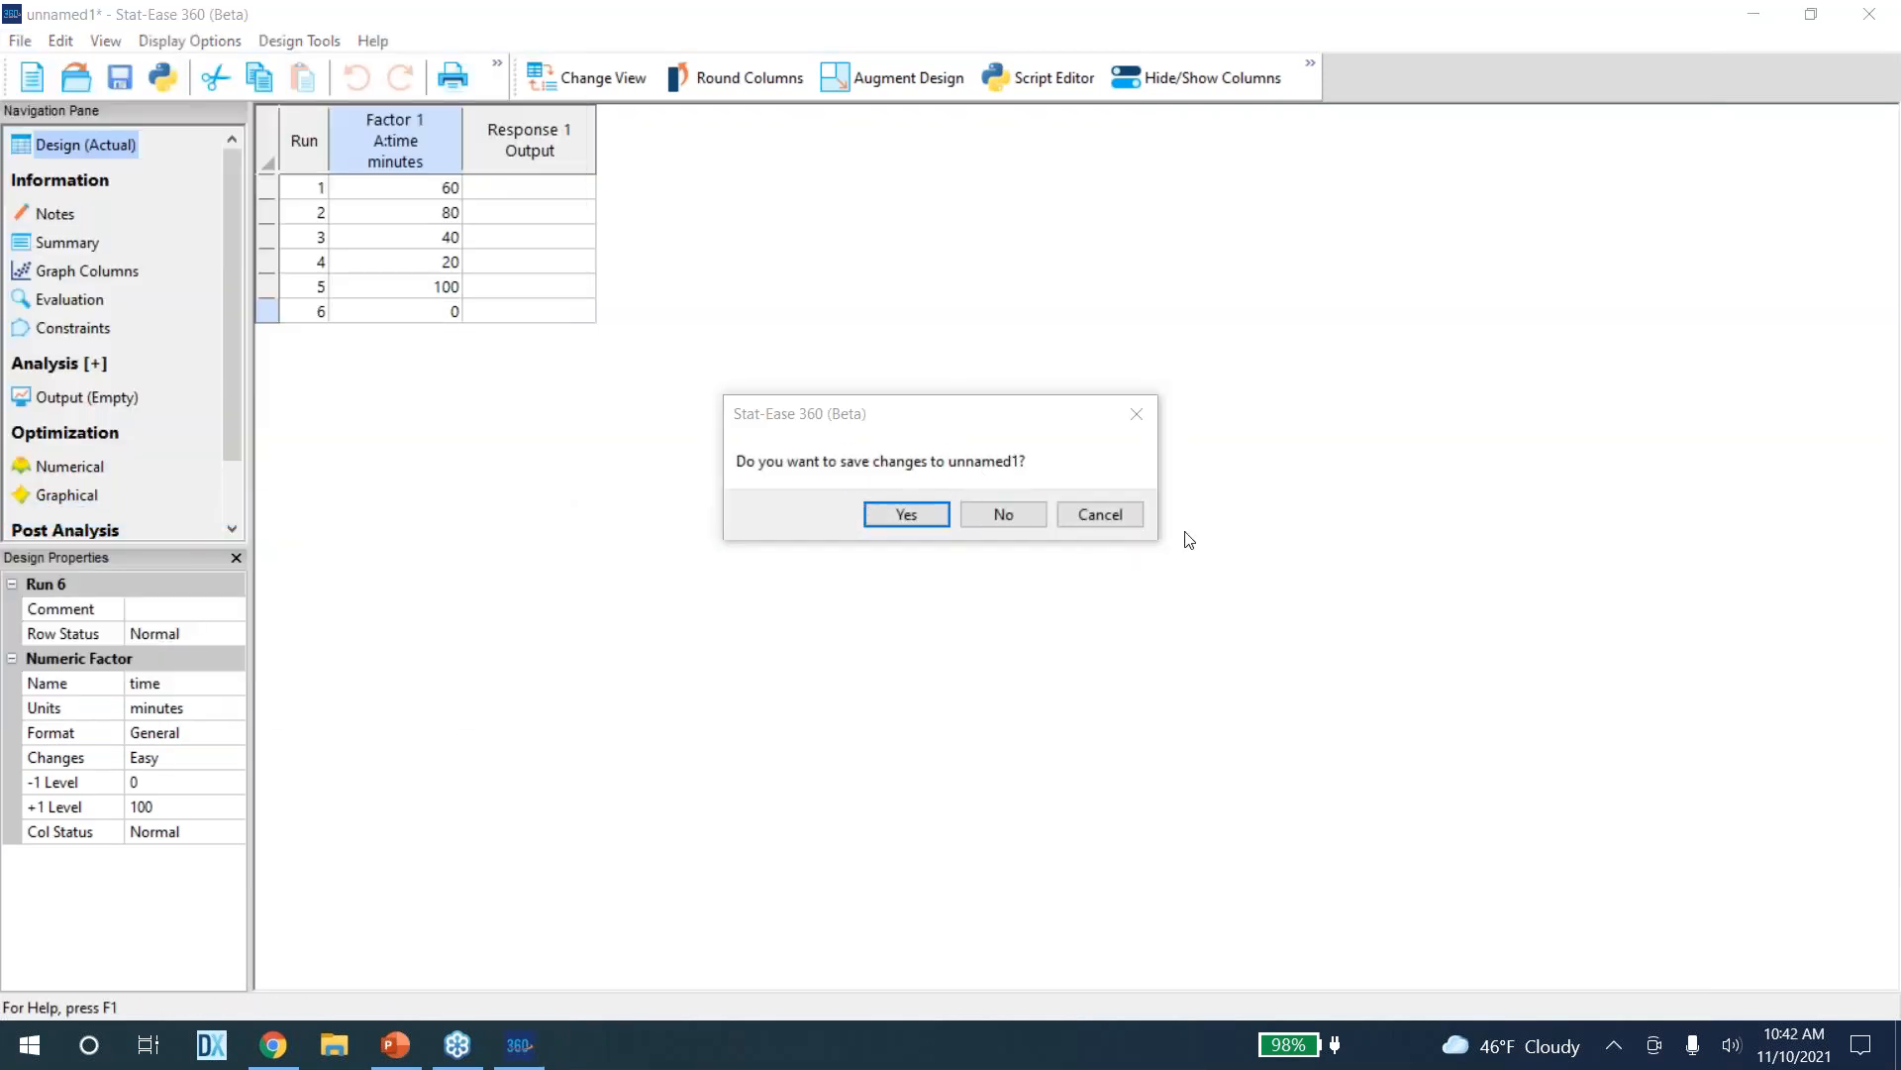
click(984, 520)
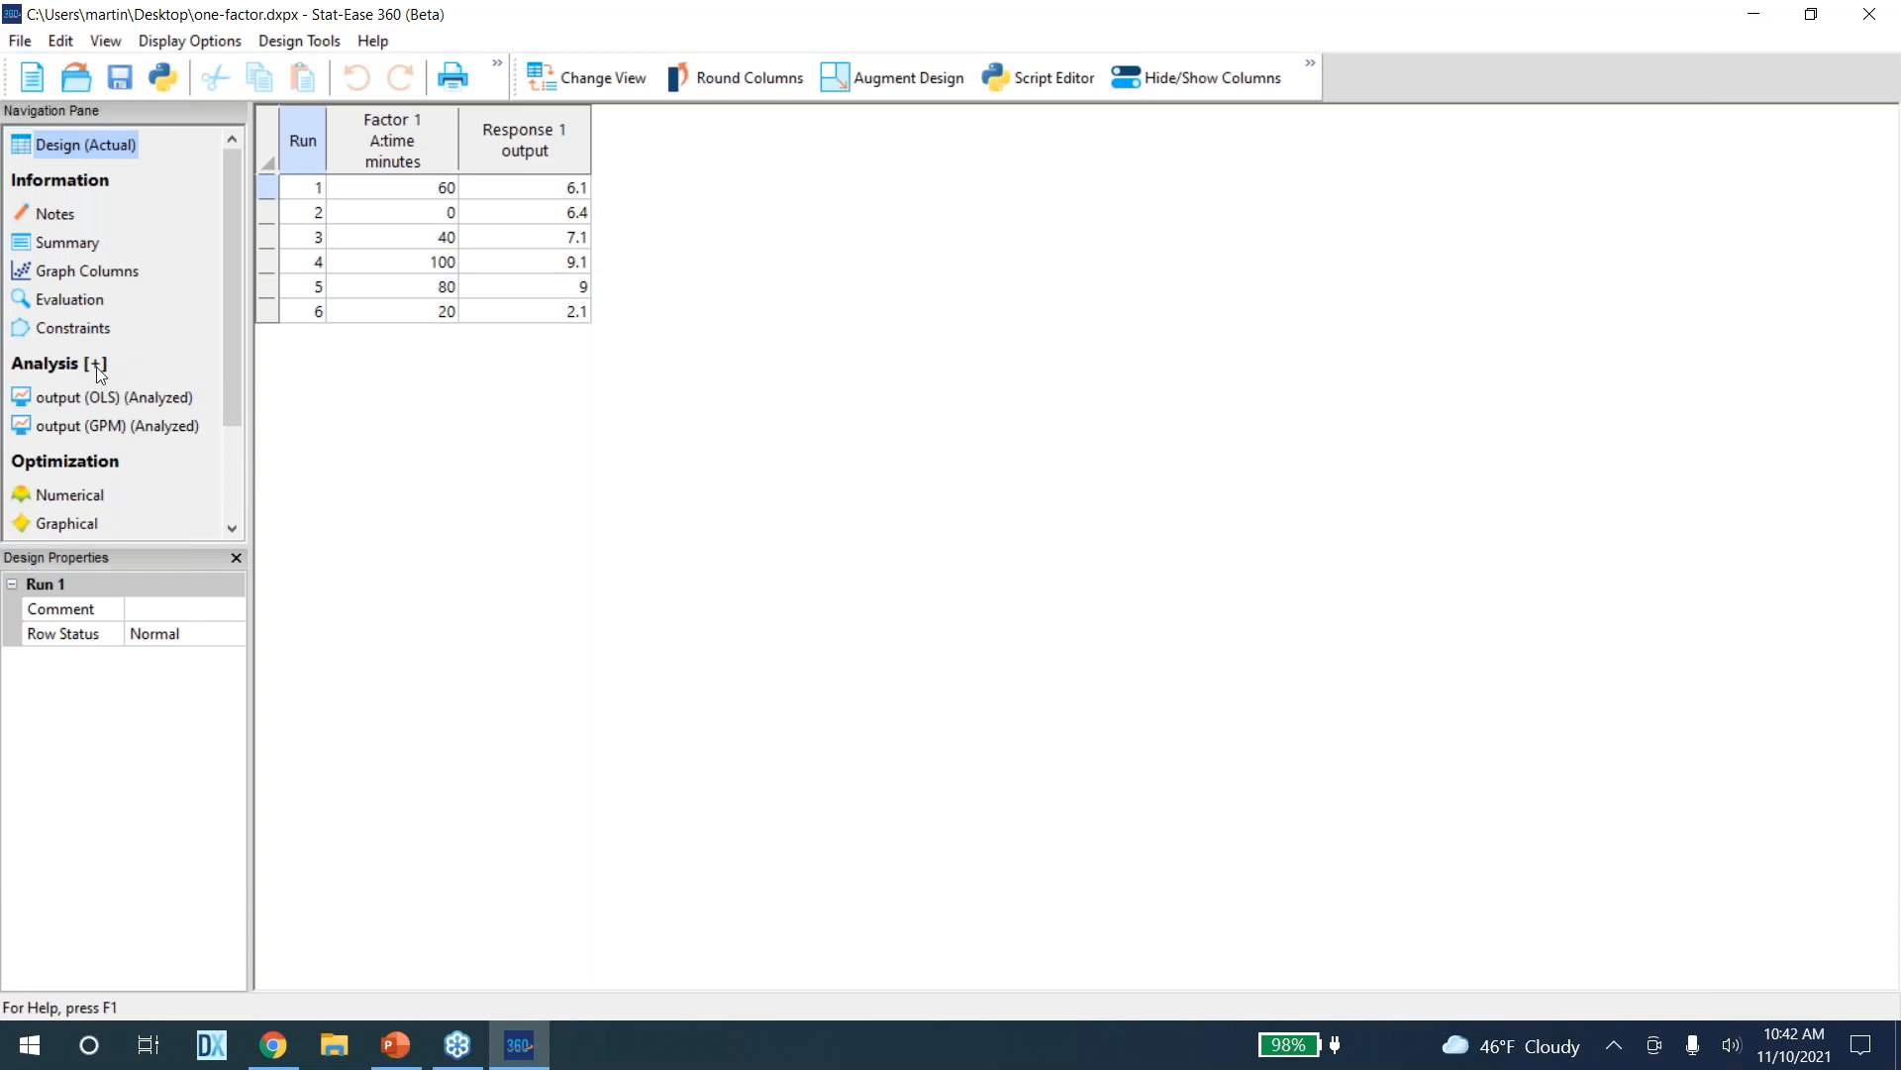
View the configurations of the output (OLS) and output (GPM) analyses
click(80, 397)
click(89, 426)
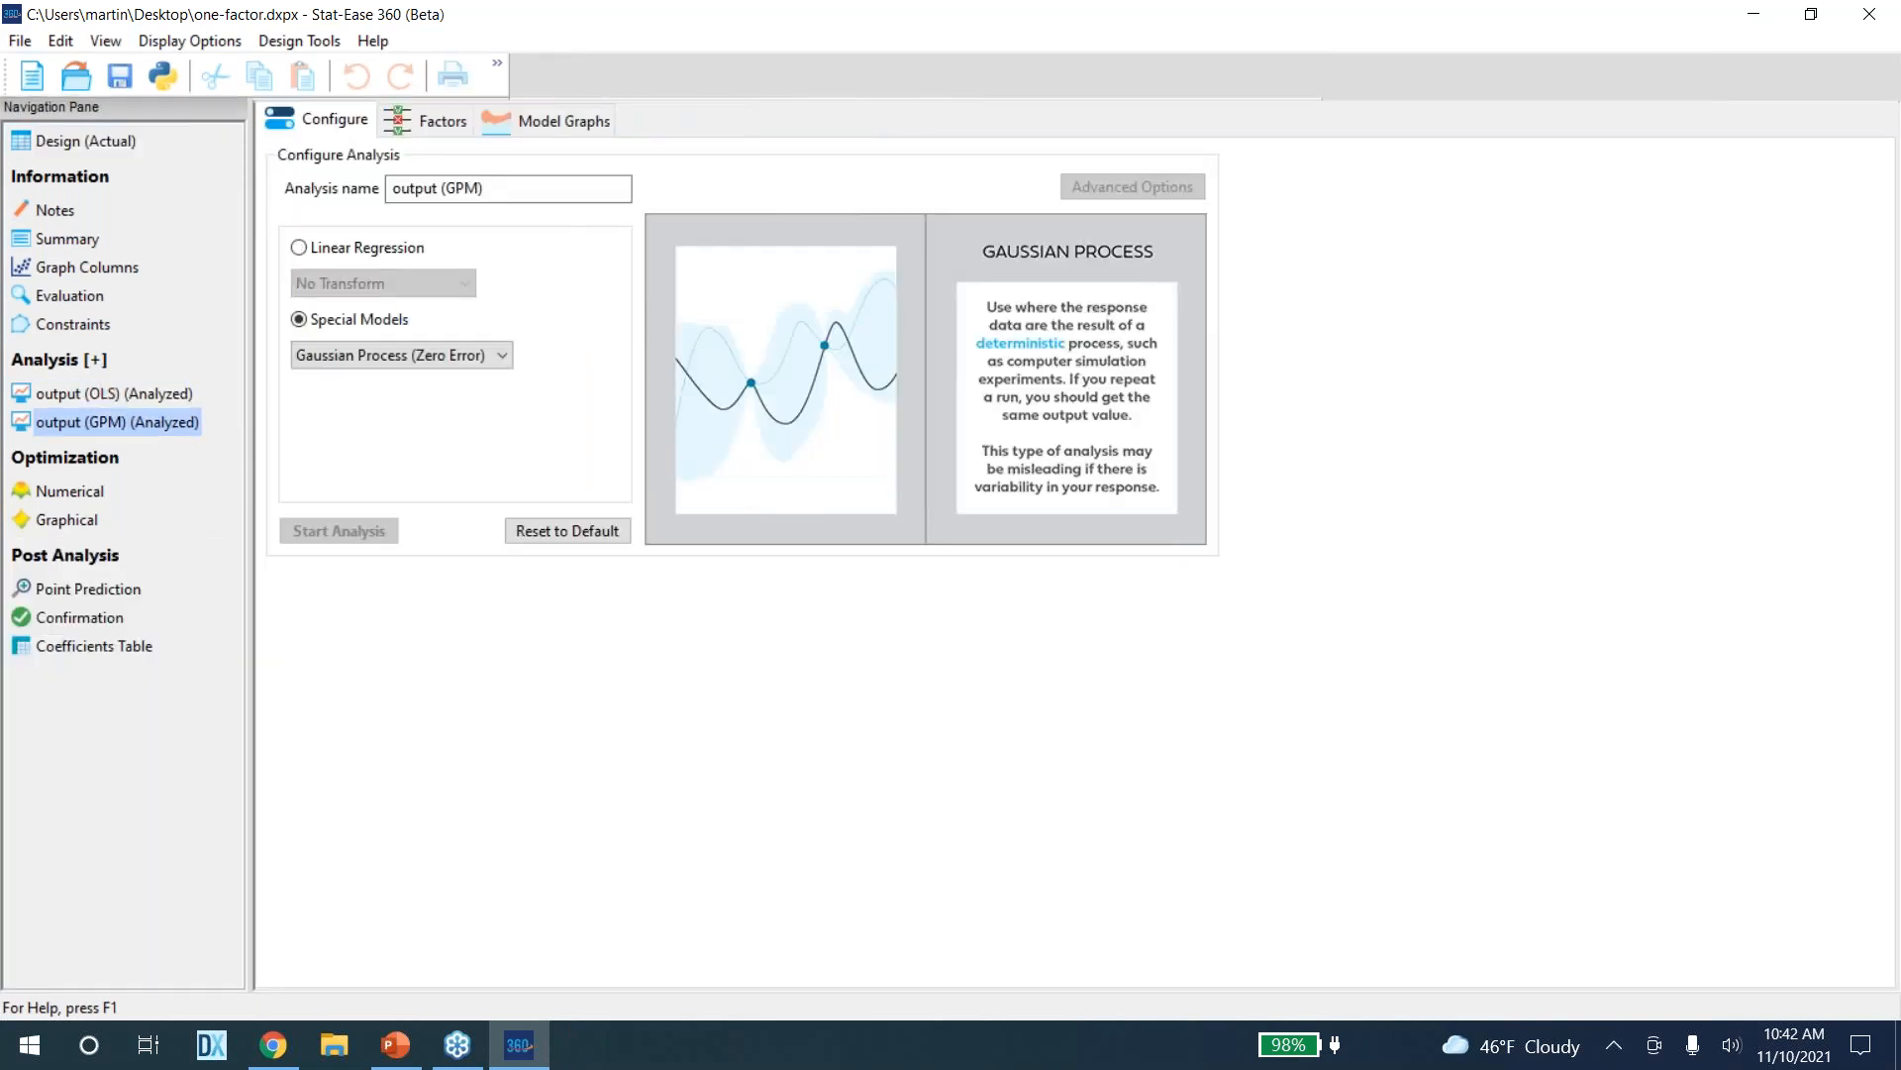
click(86, 392)
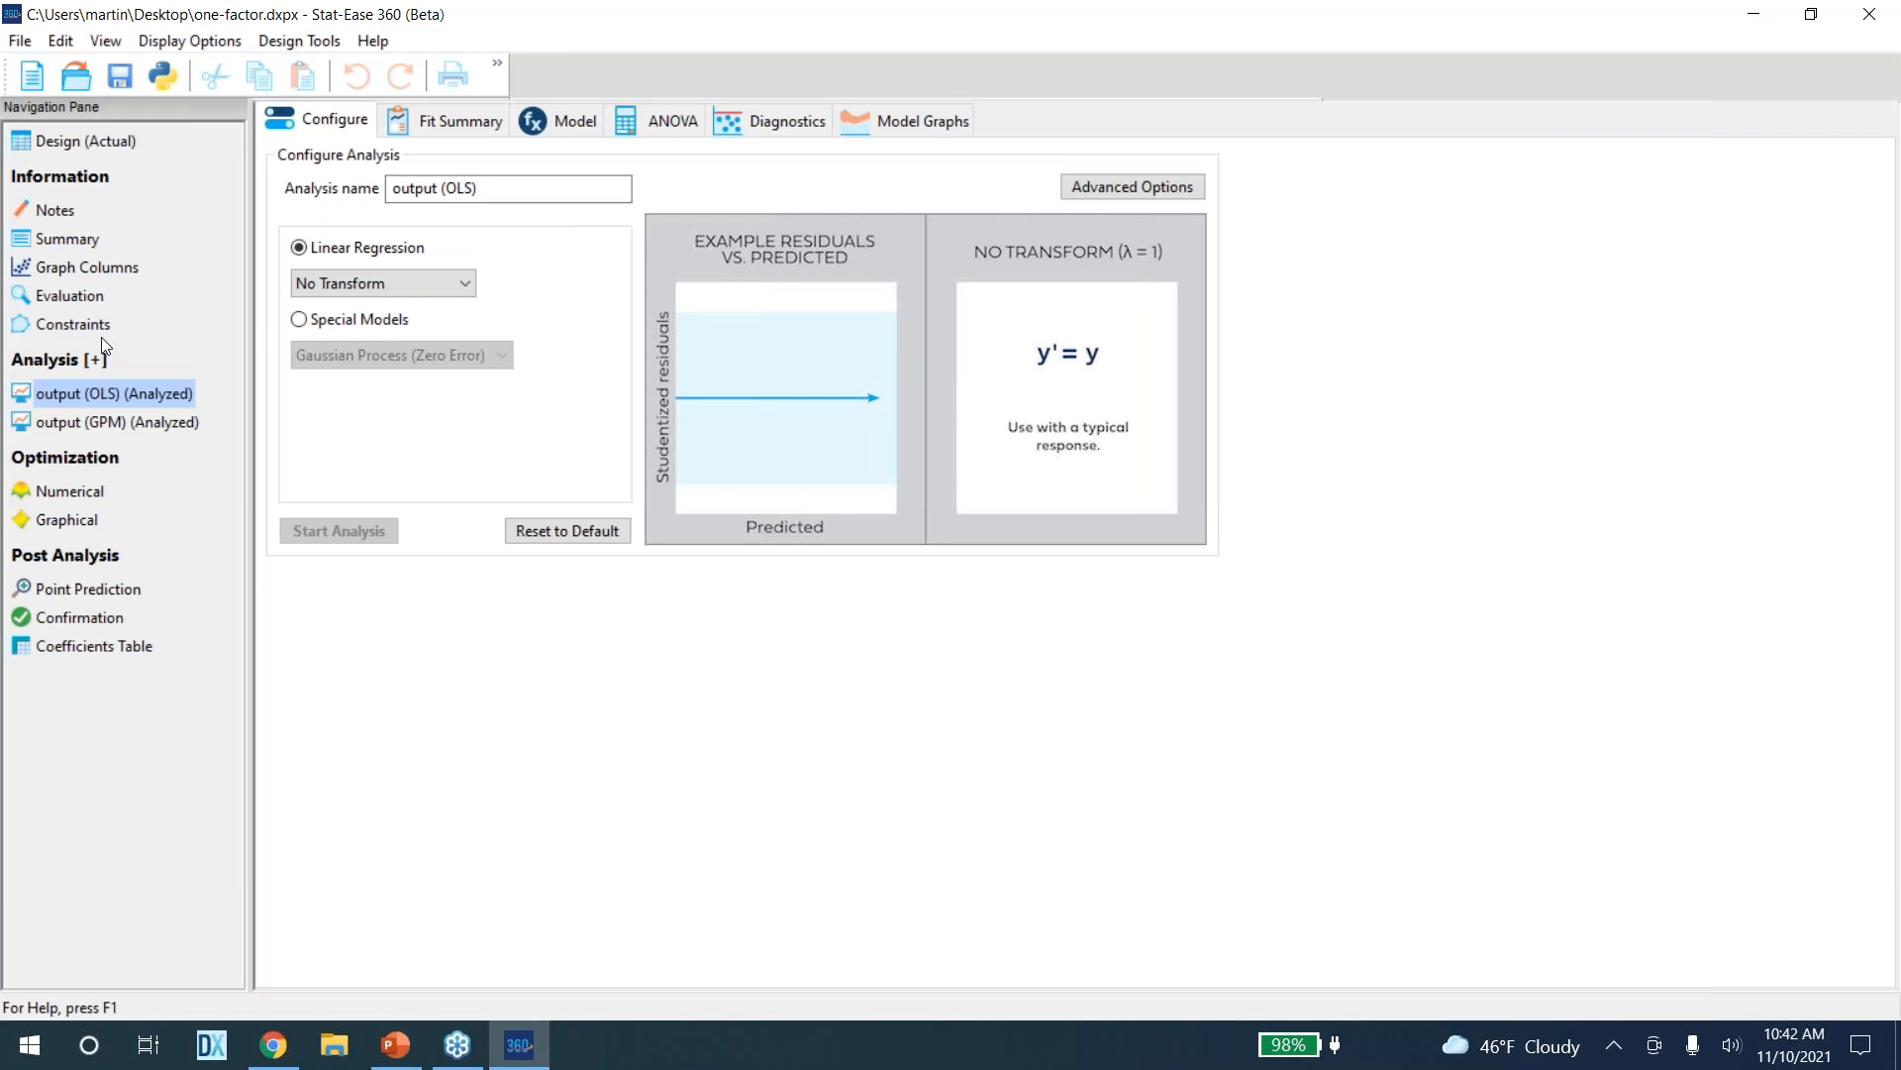
Show the scatterplot of output against time and set its point coloring to None
click(131, 269)
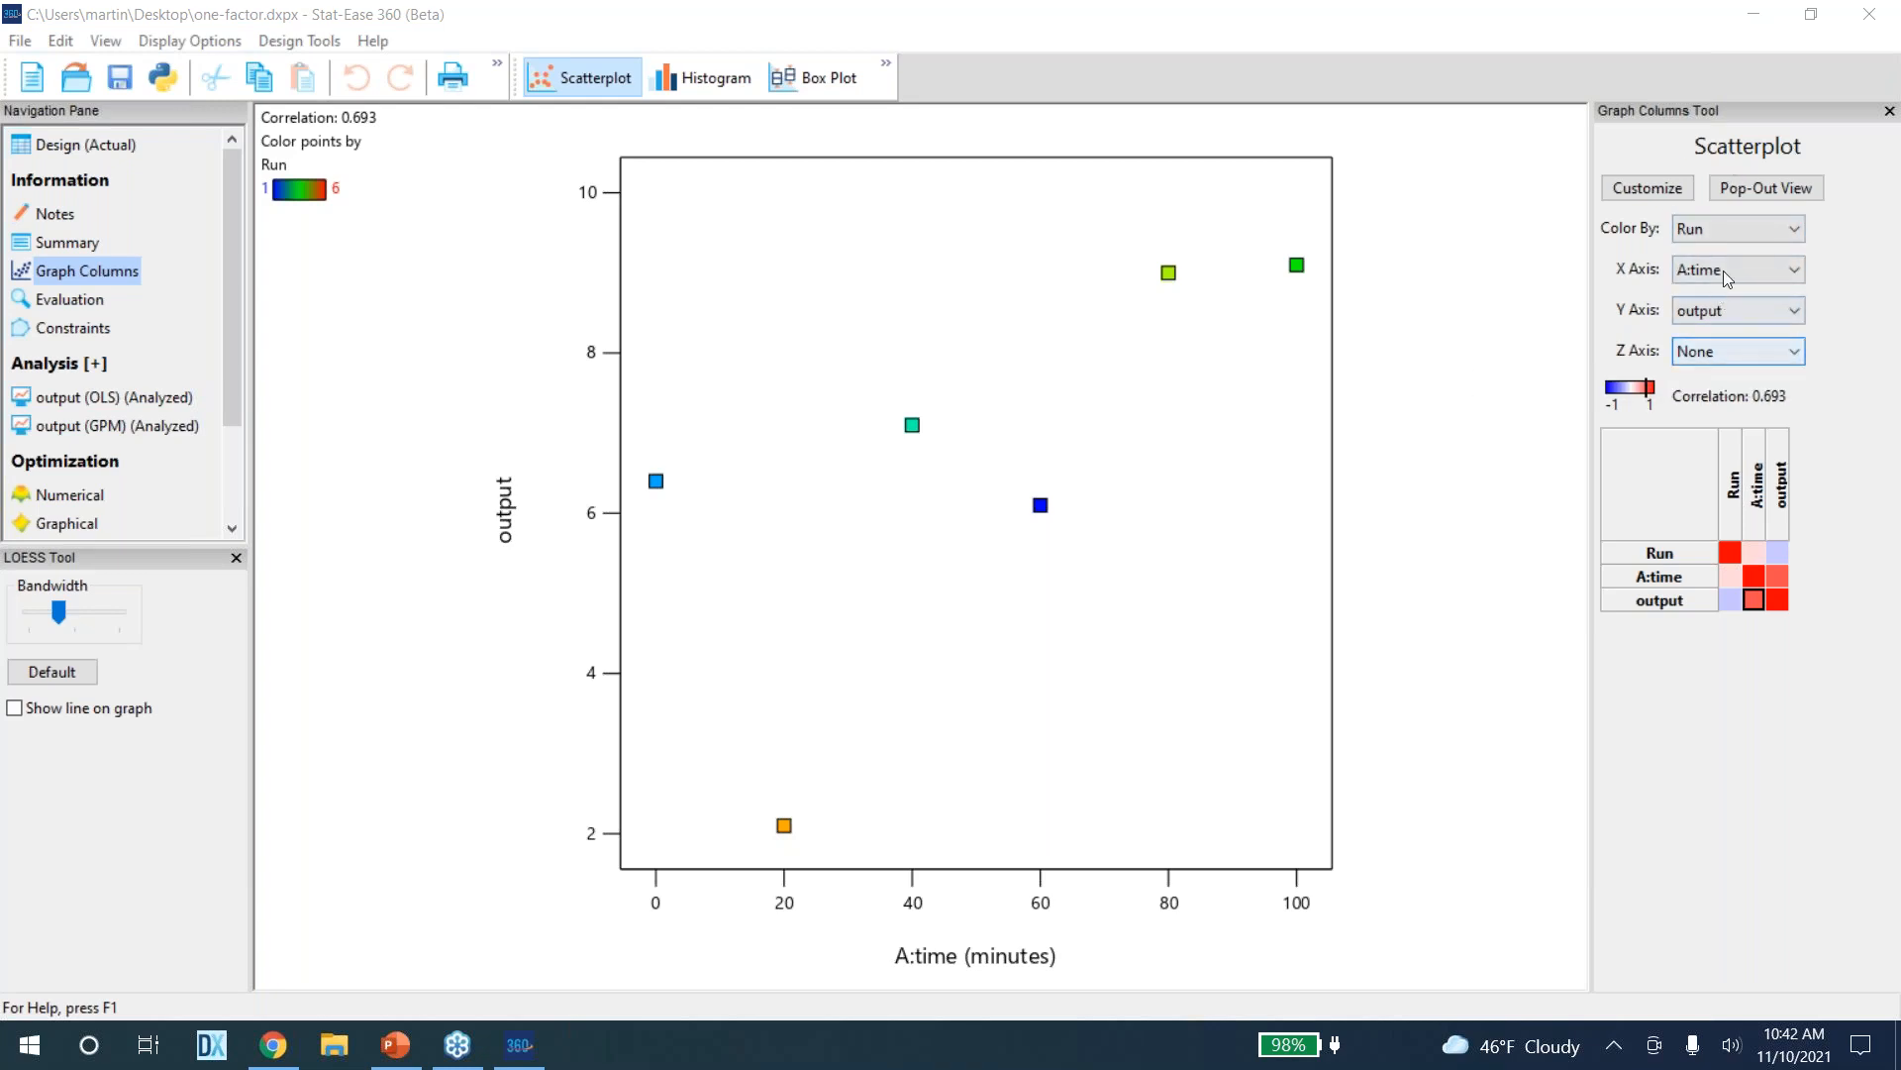
click(1700, 227)
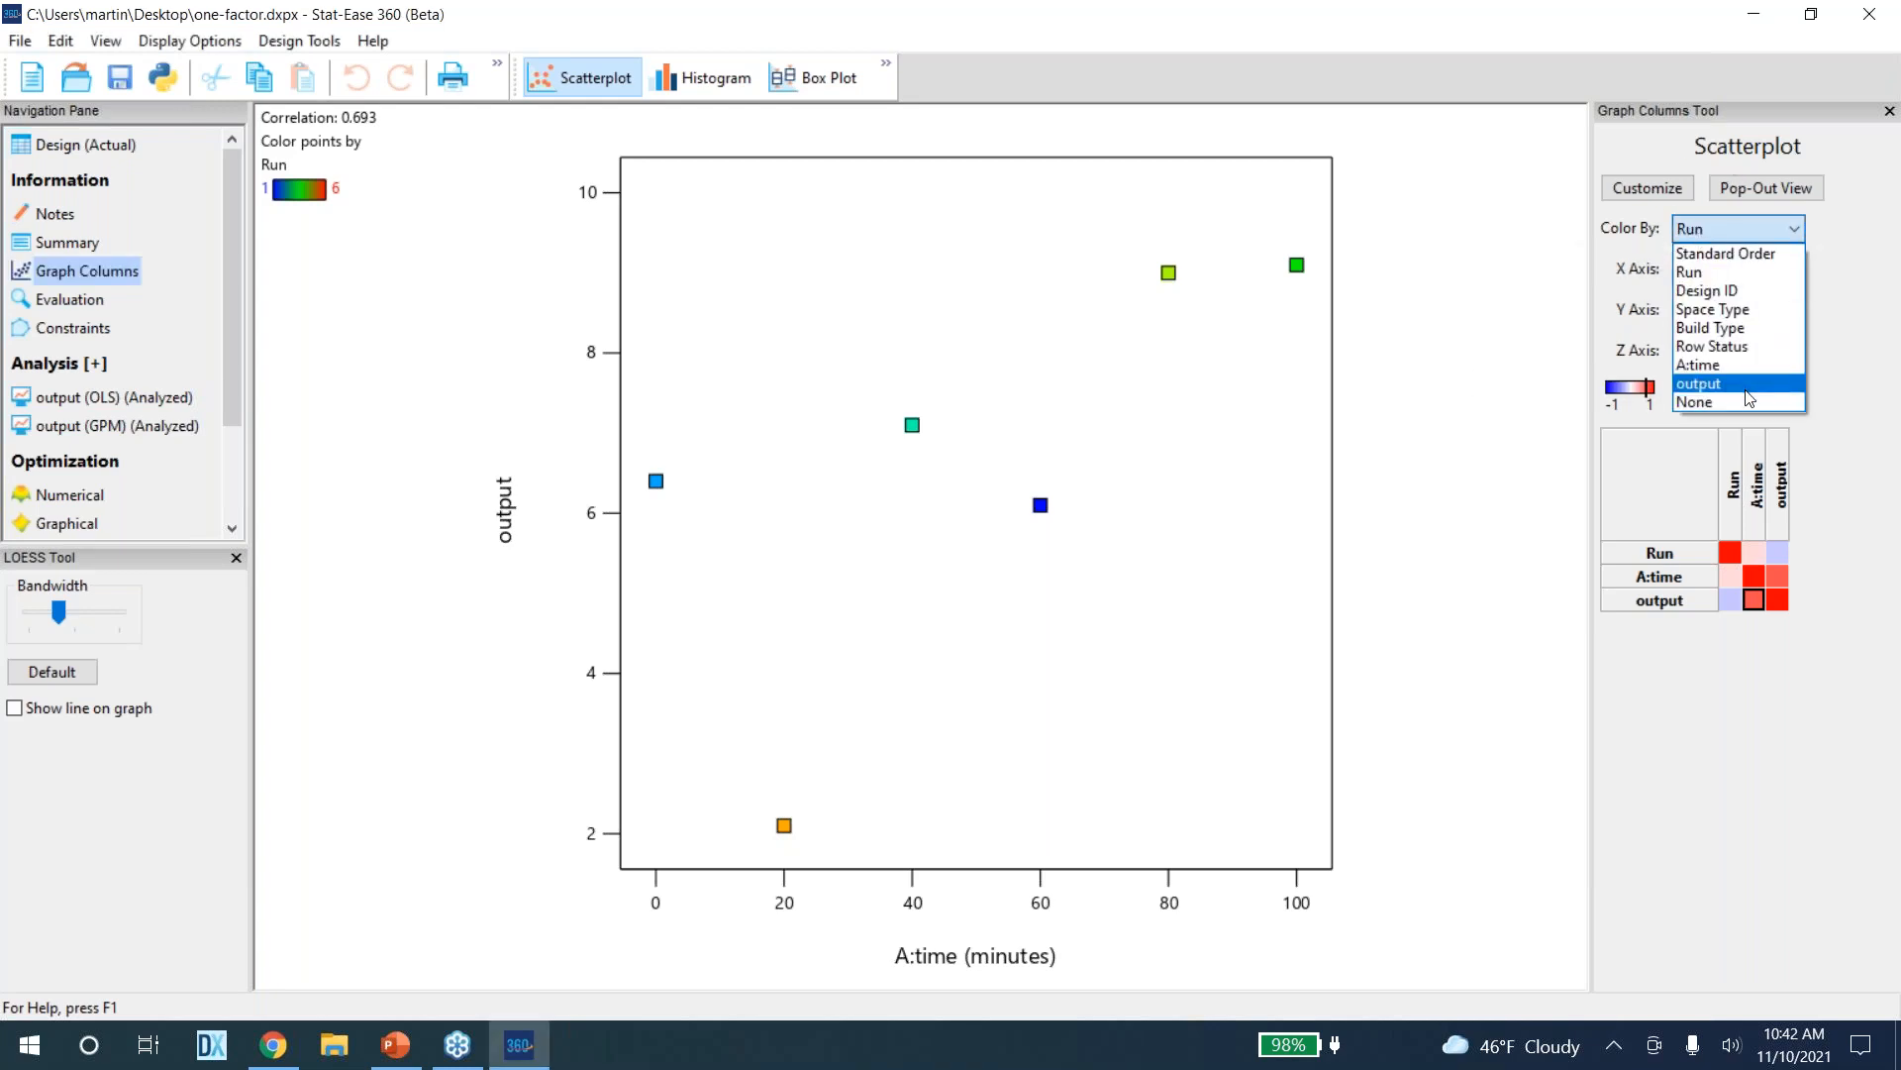
click(1744, 396)
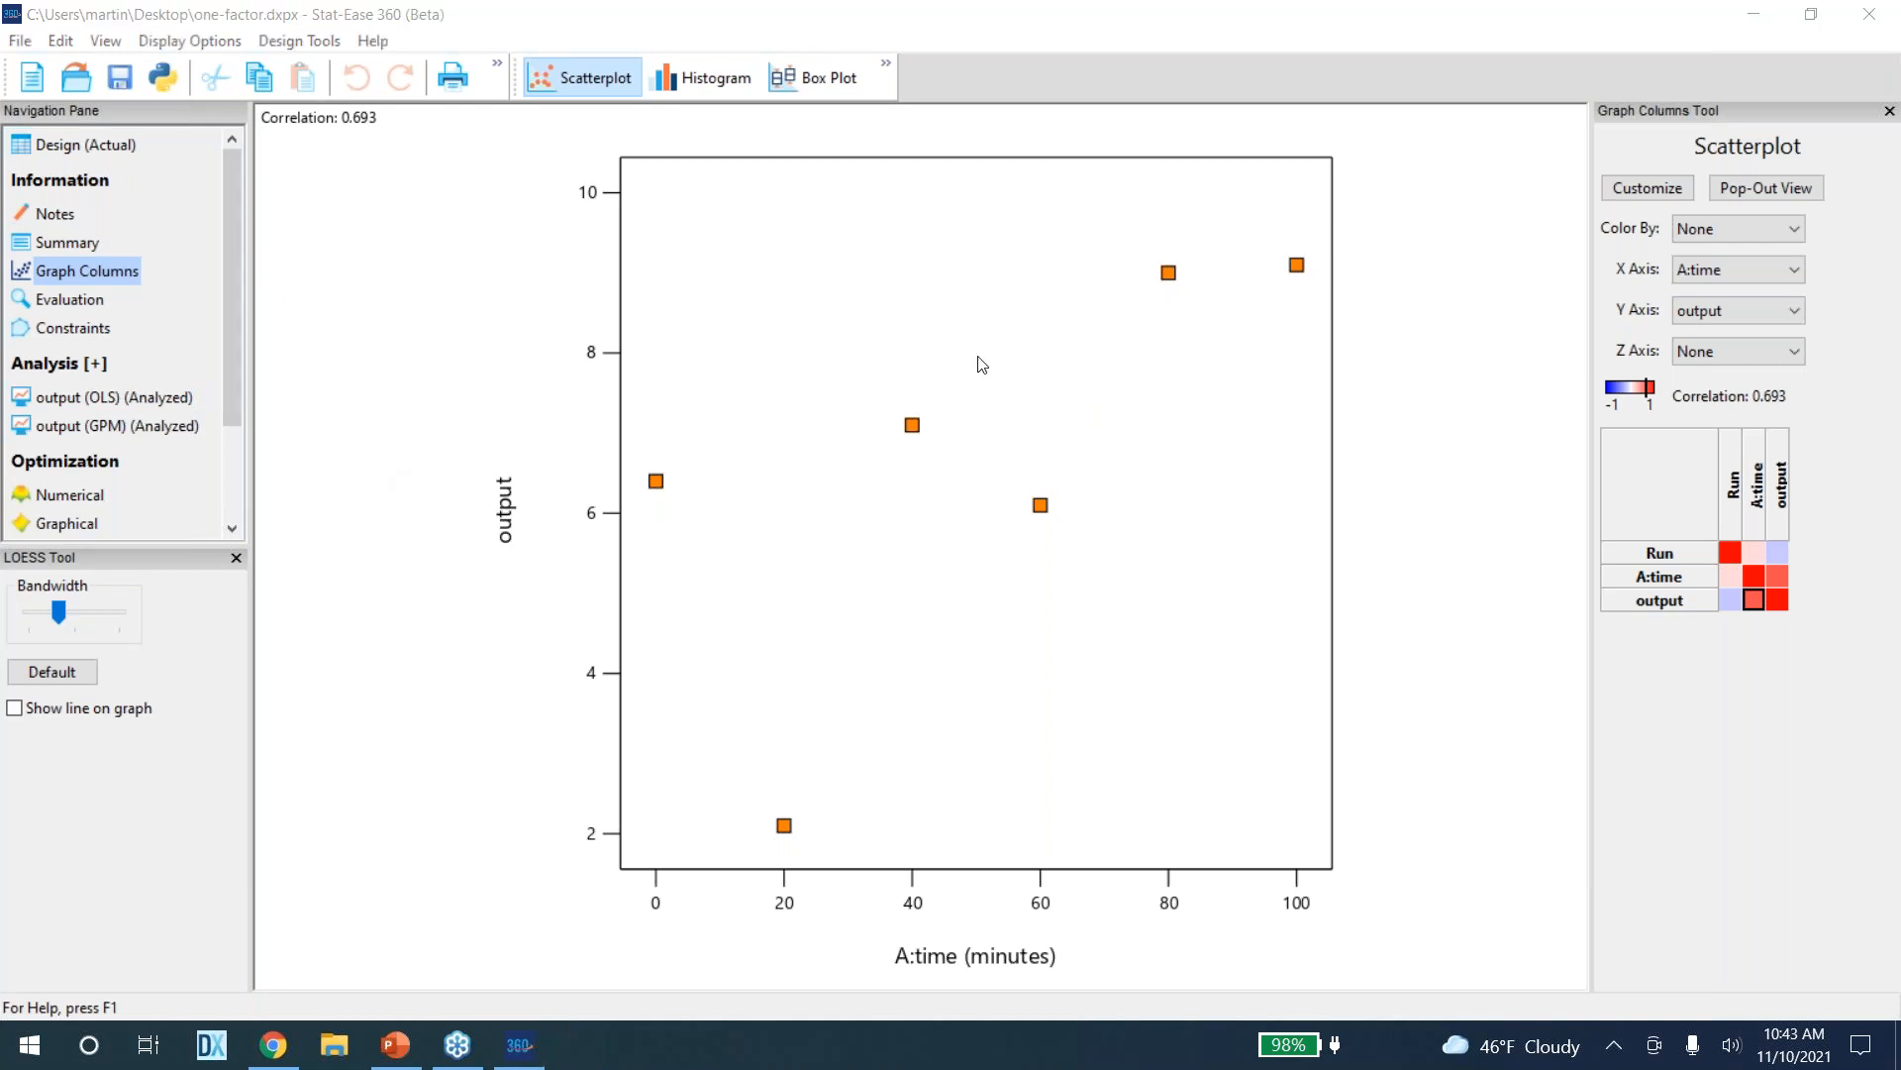
Review the output (OLS) analysis from fit summary, model terms, ANOVA and diagnostics through to the One Factor model graph
click(109, 401)
click(396, 141)
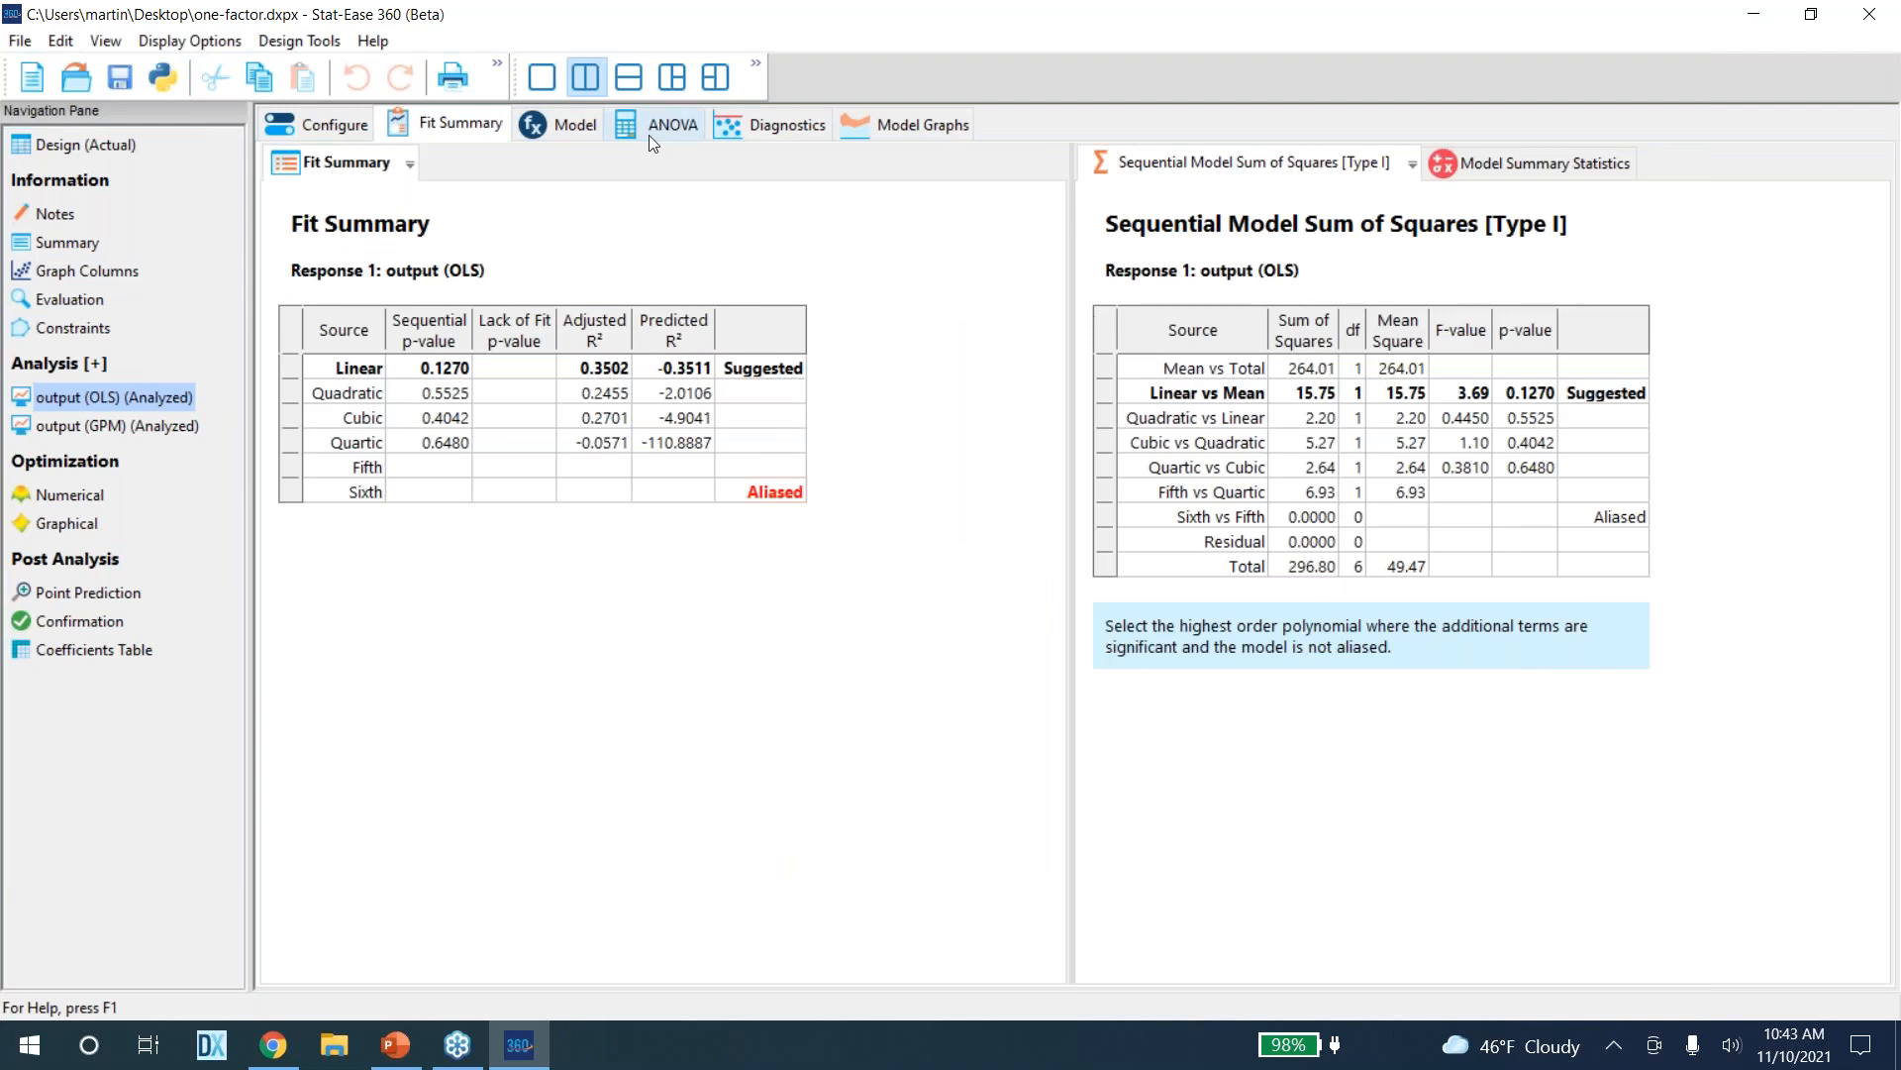
click(594, 118)
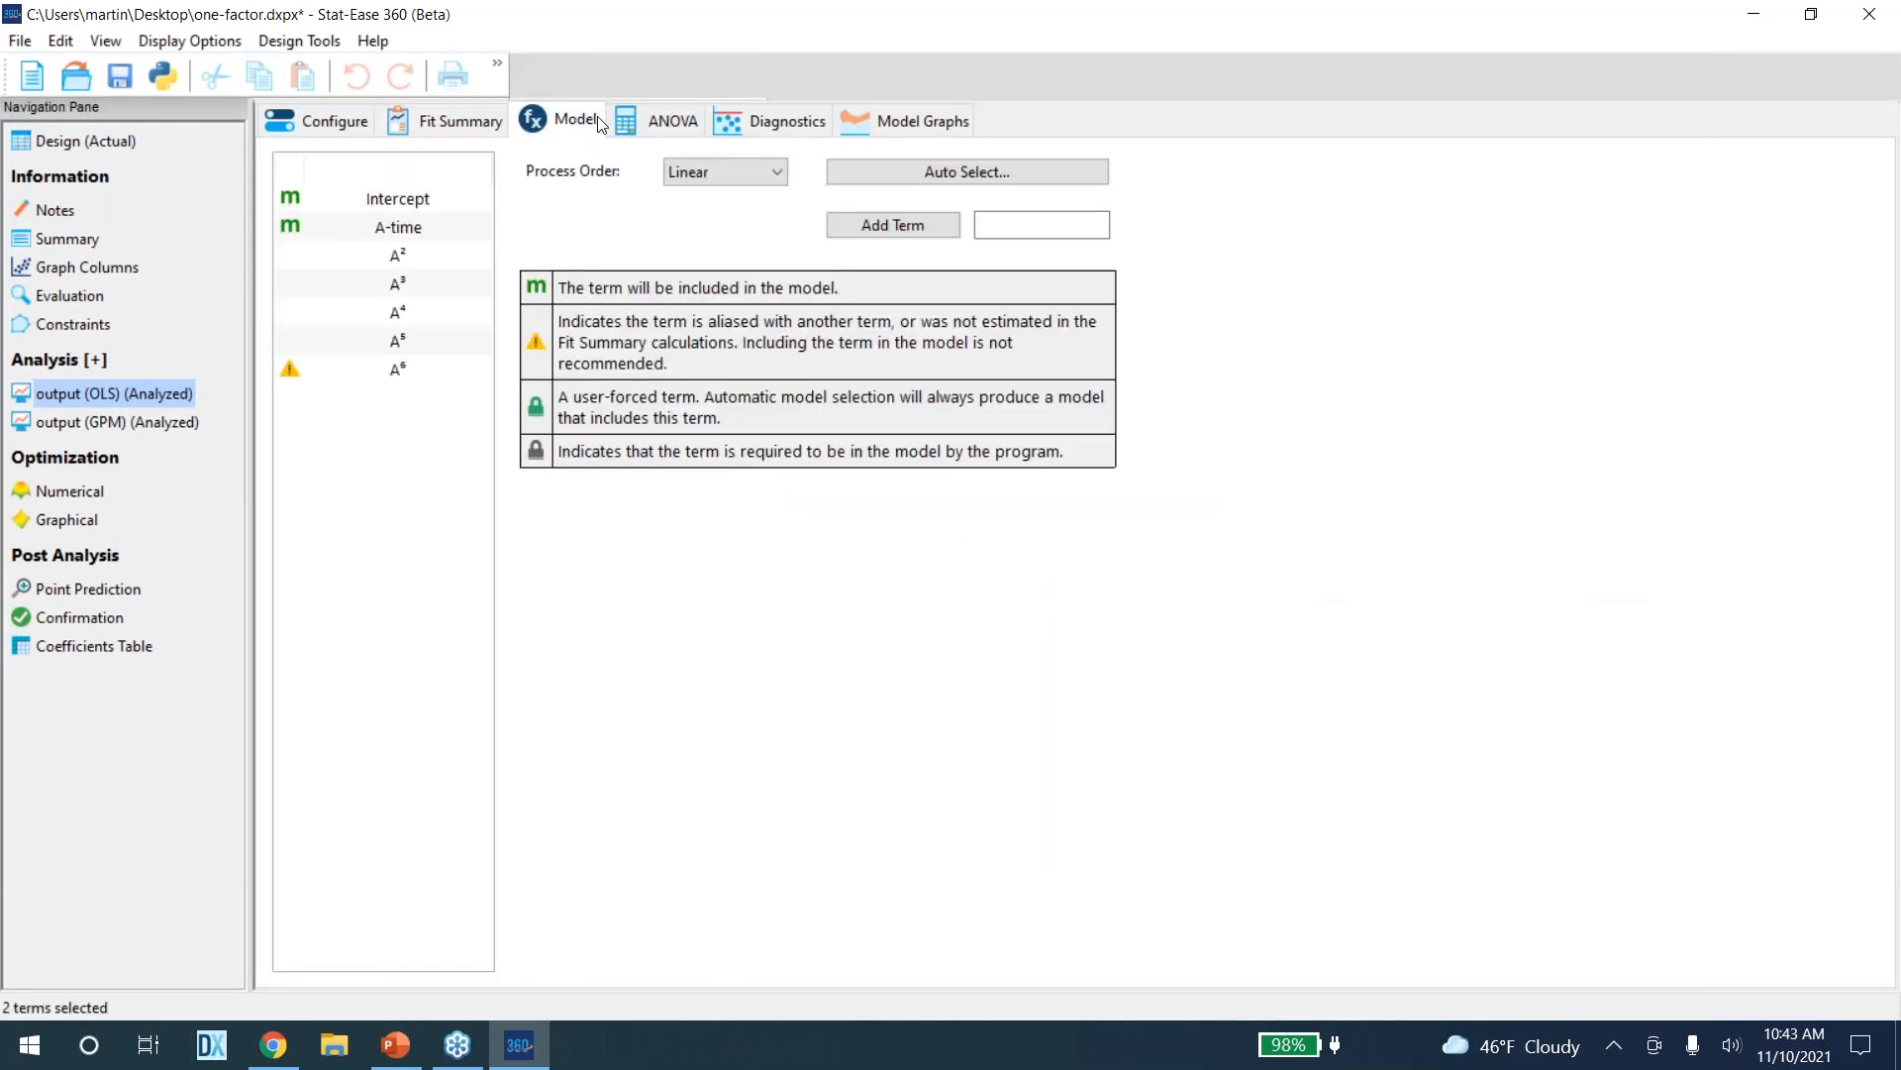
click(673, 122)
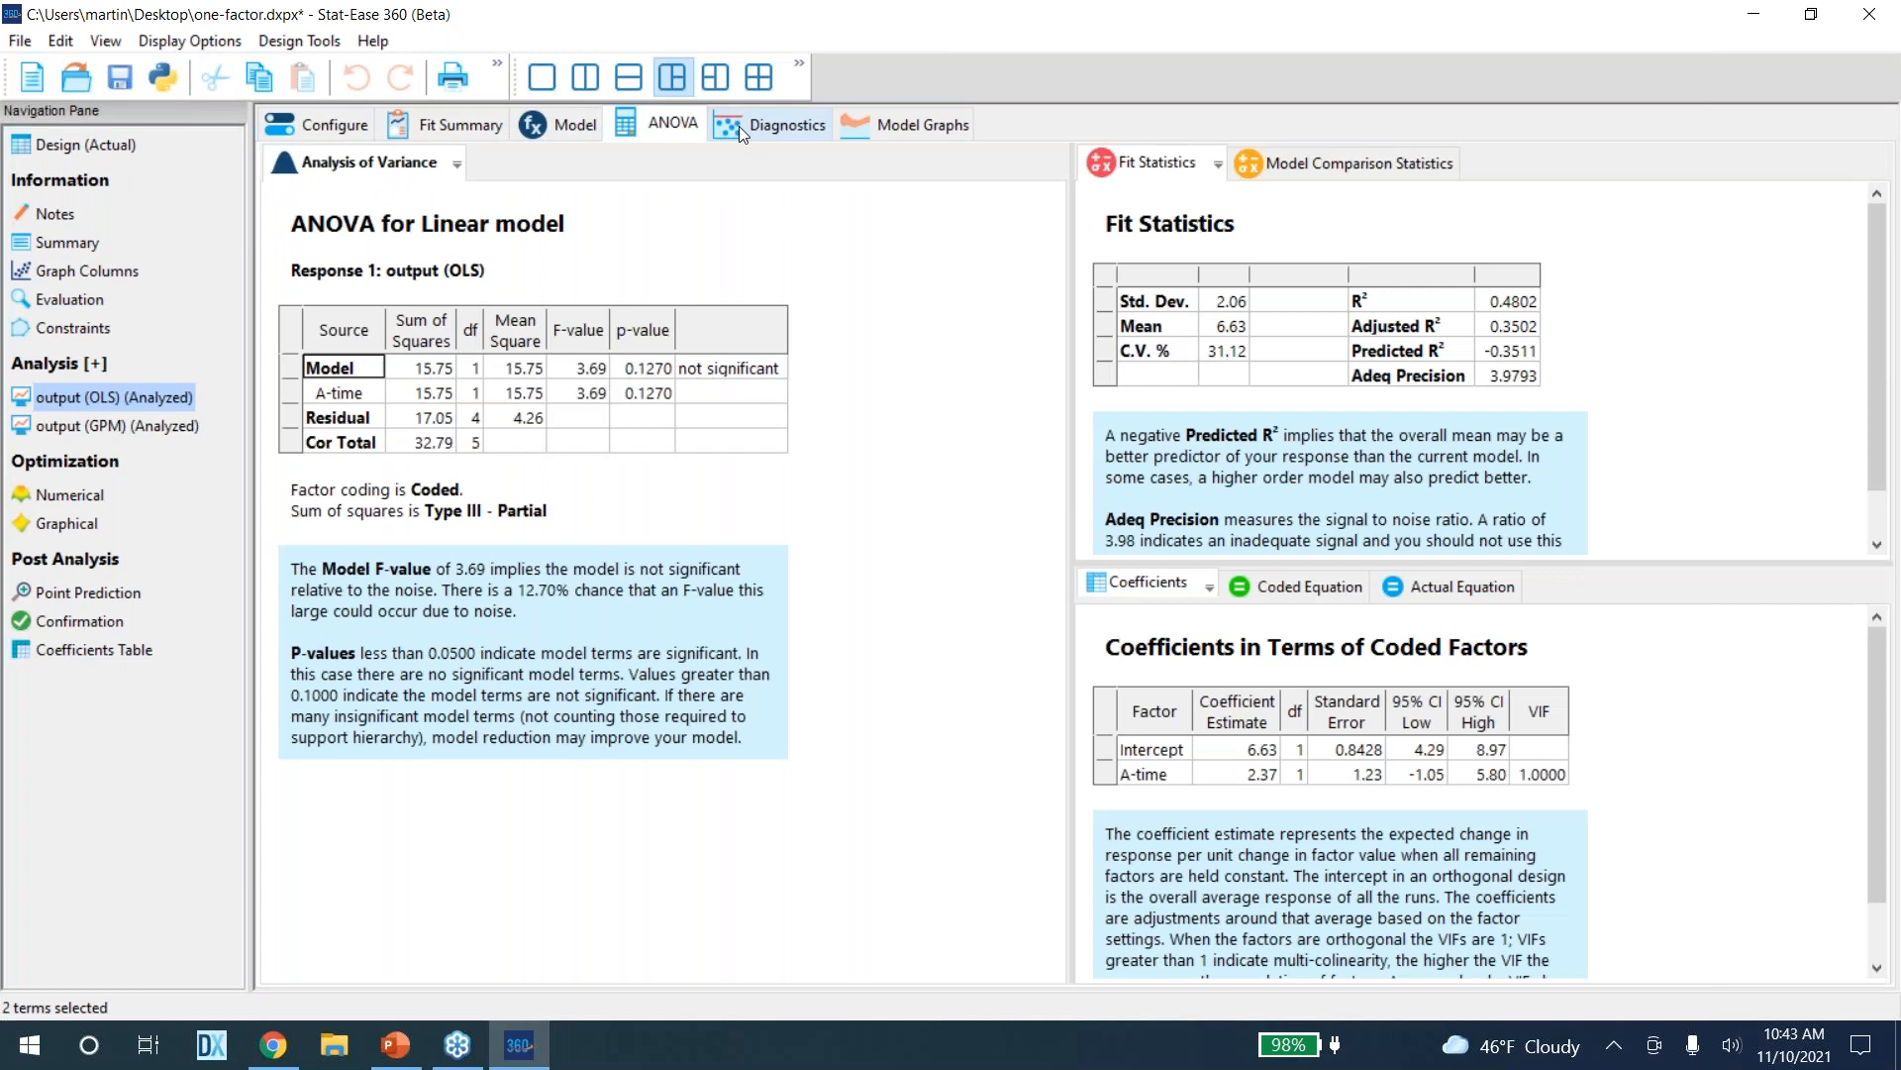
click(739, 126)
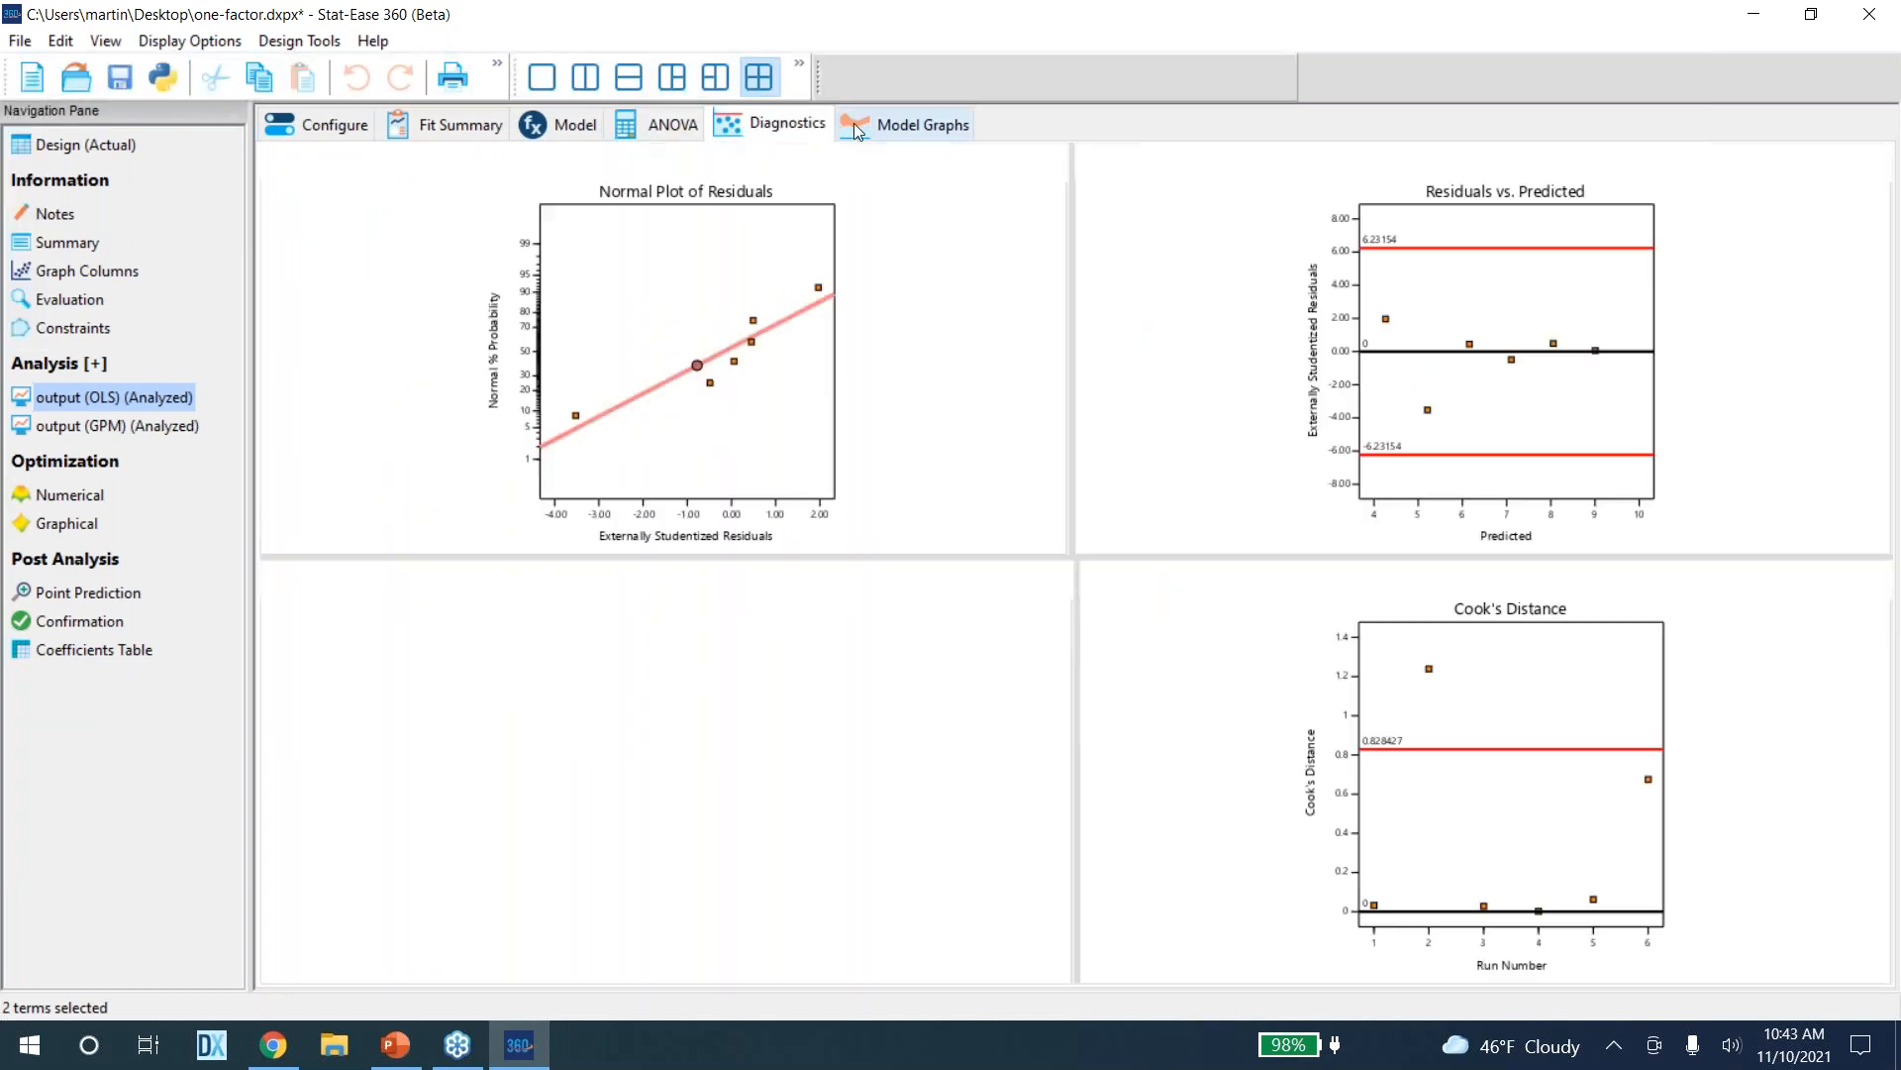
click(907, 129)
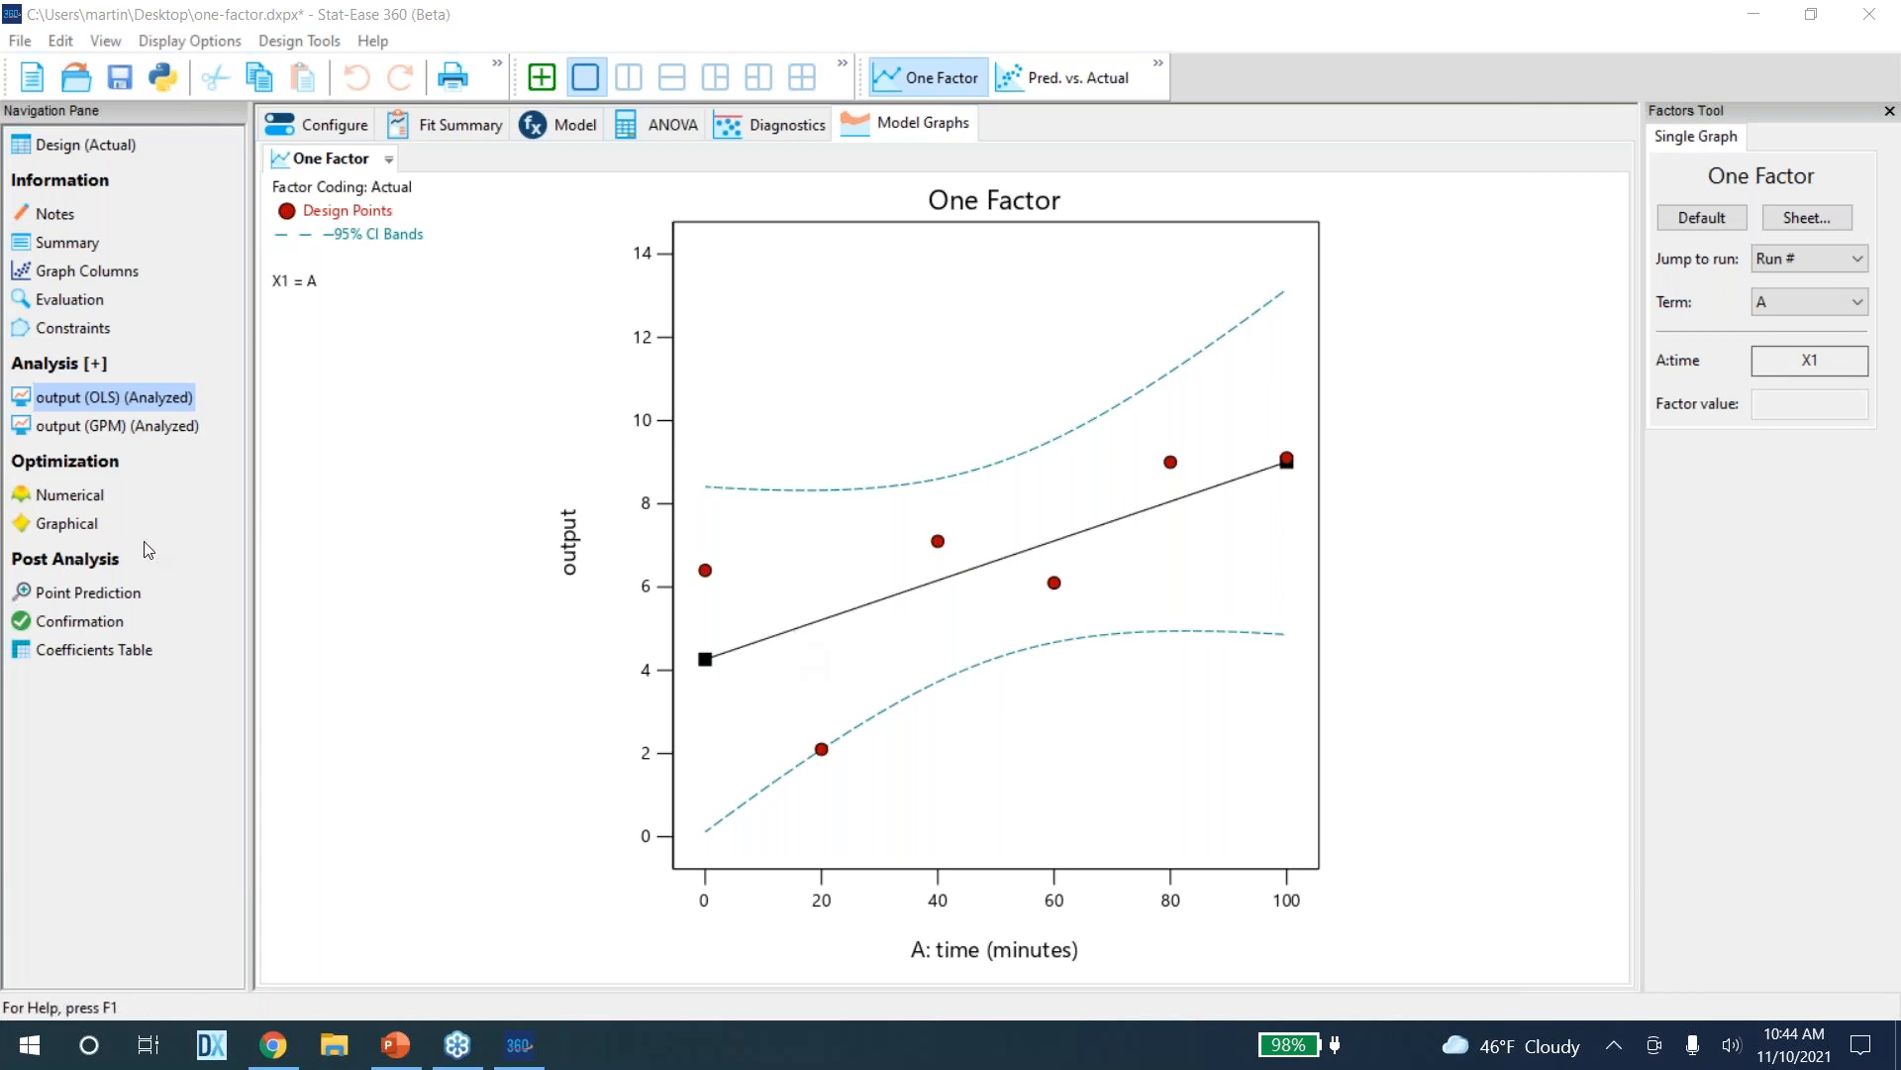
Compare the model type settings of the GPM and OLS analyses and check which special models the GPM analysis offers
click(73, 428)
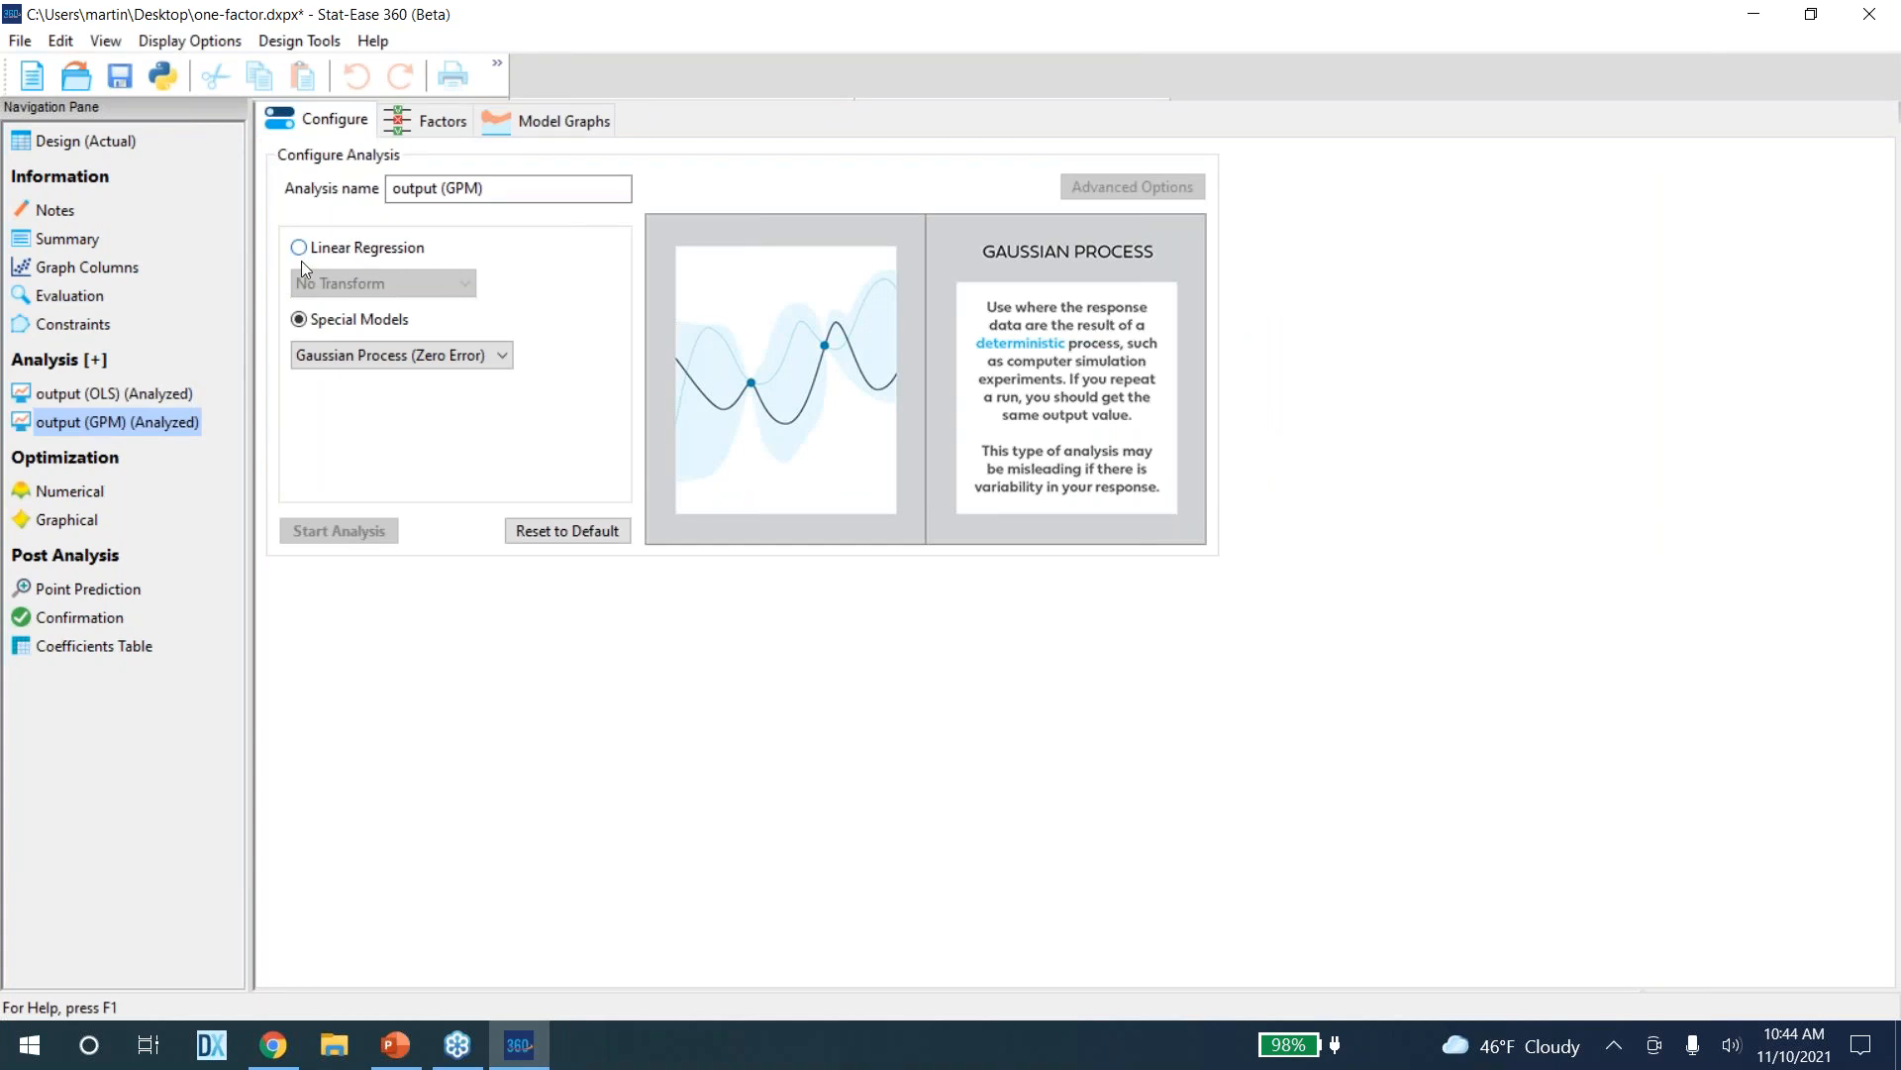
click(87, 393)
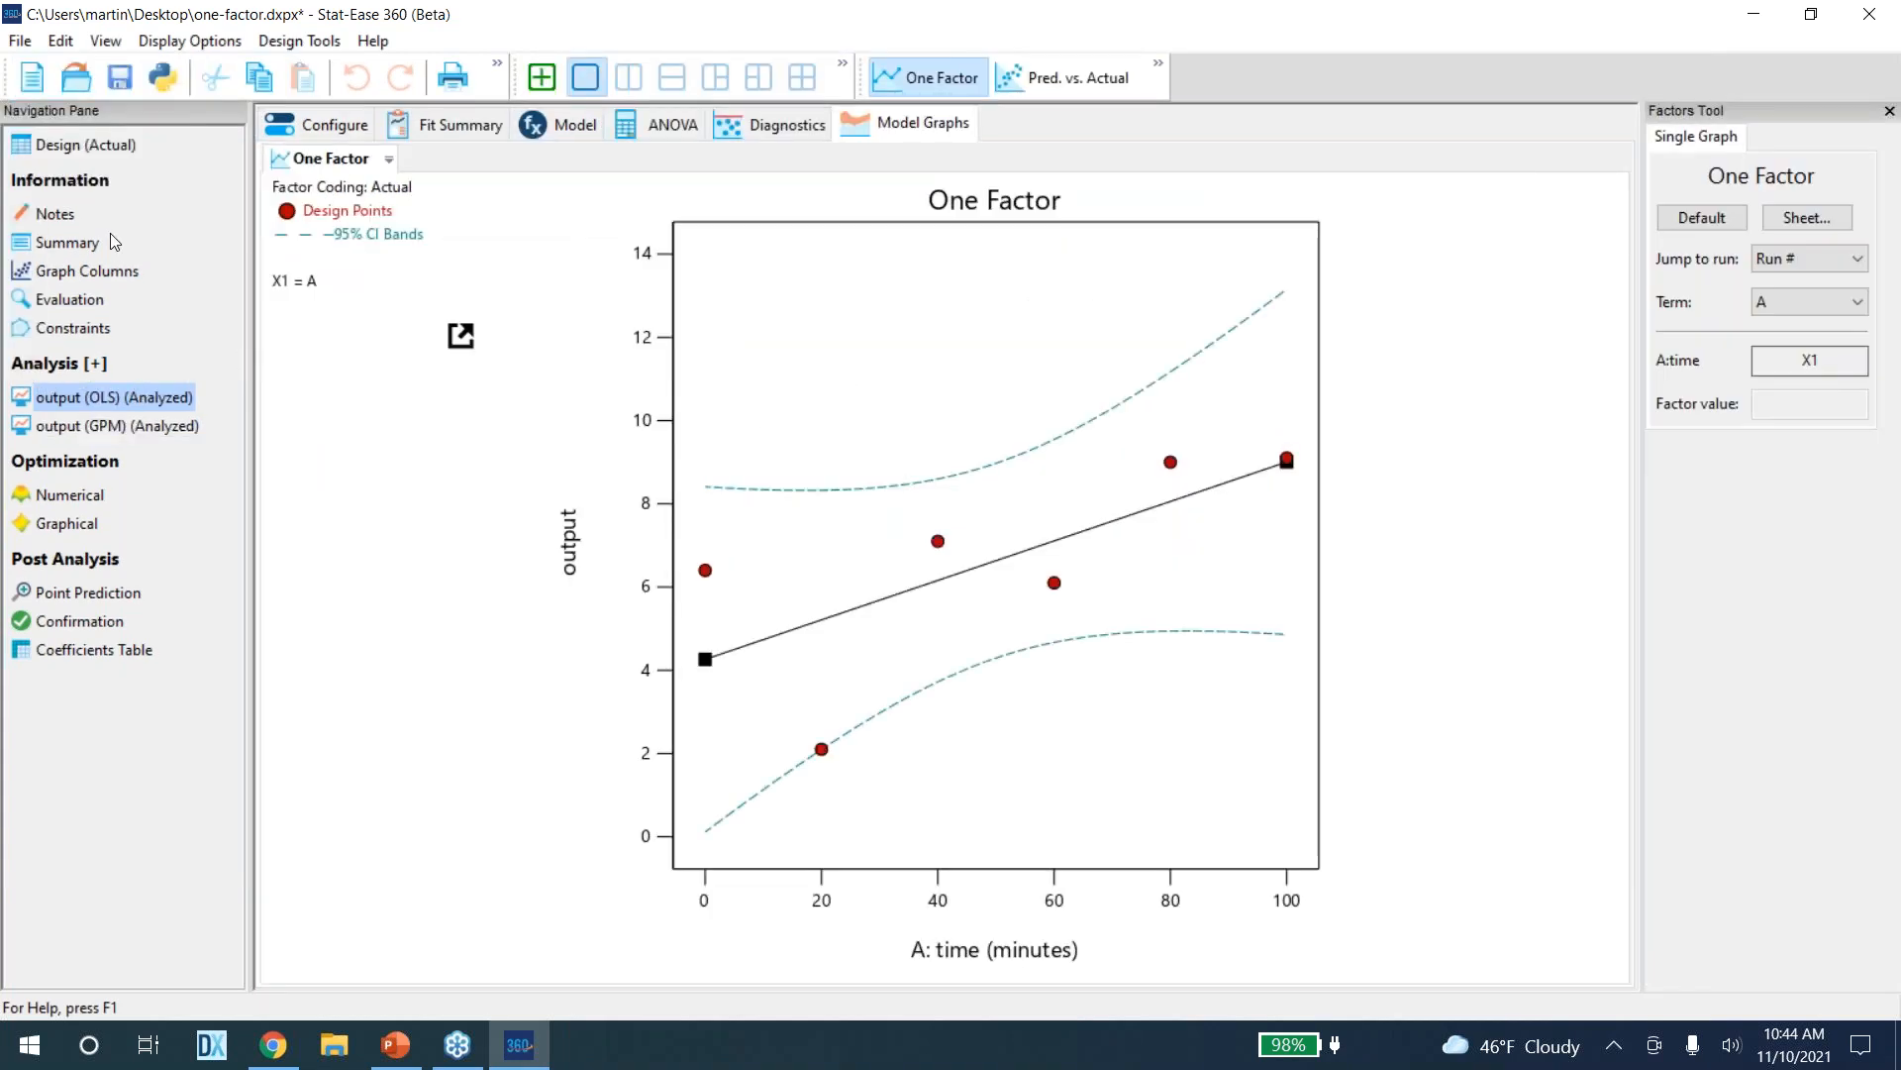
click(309, 128)
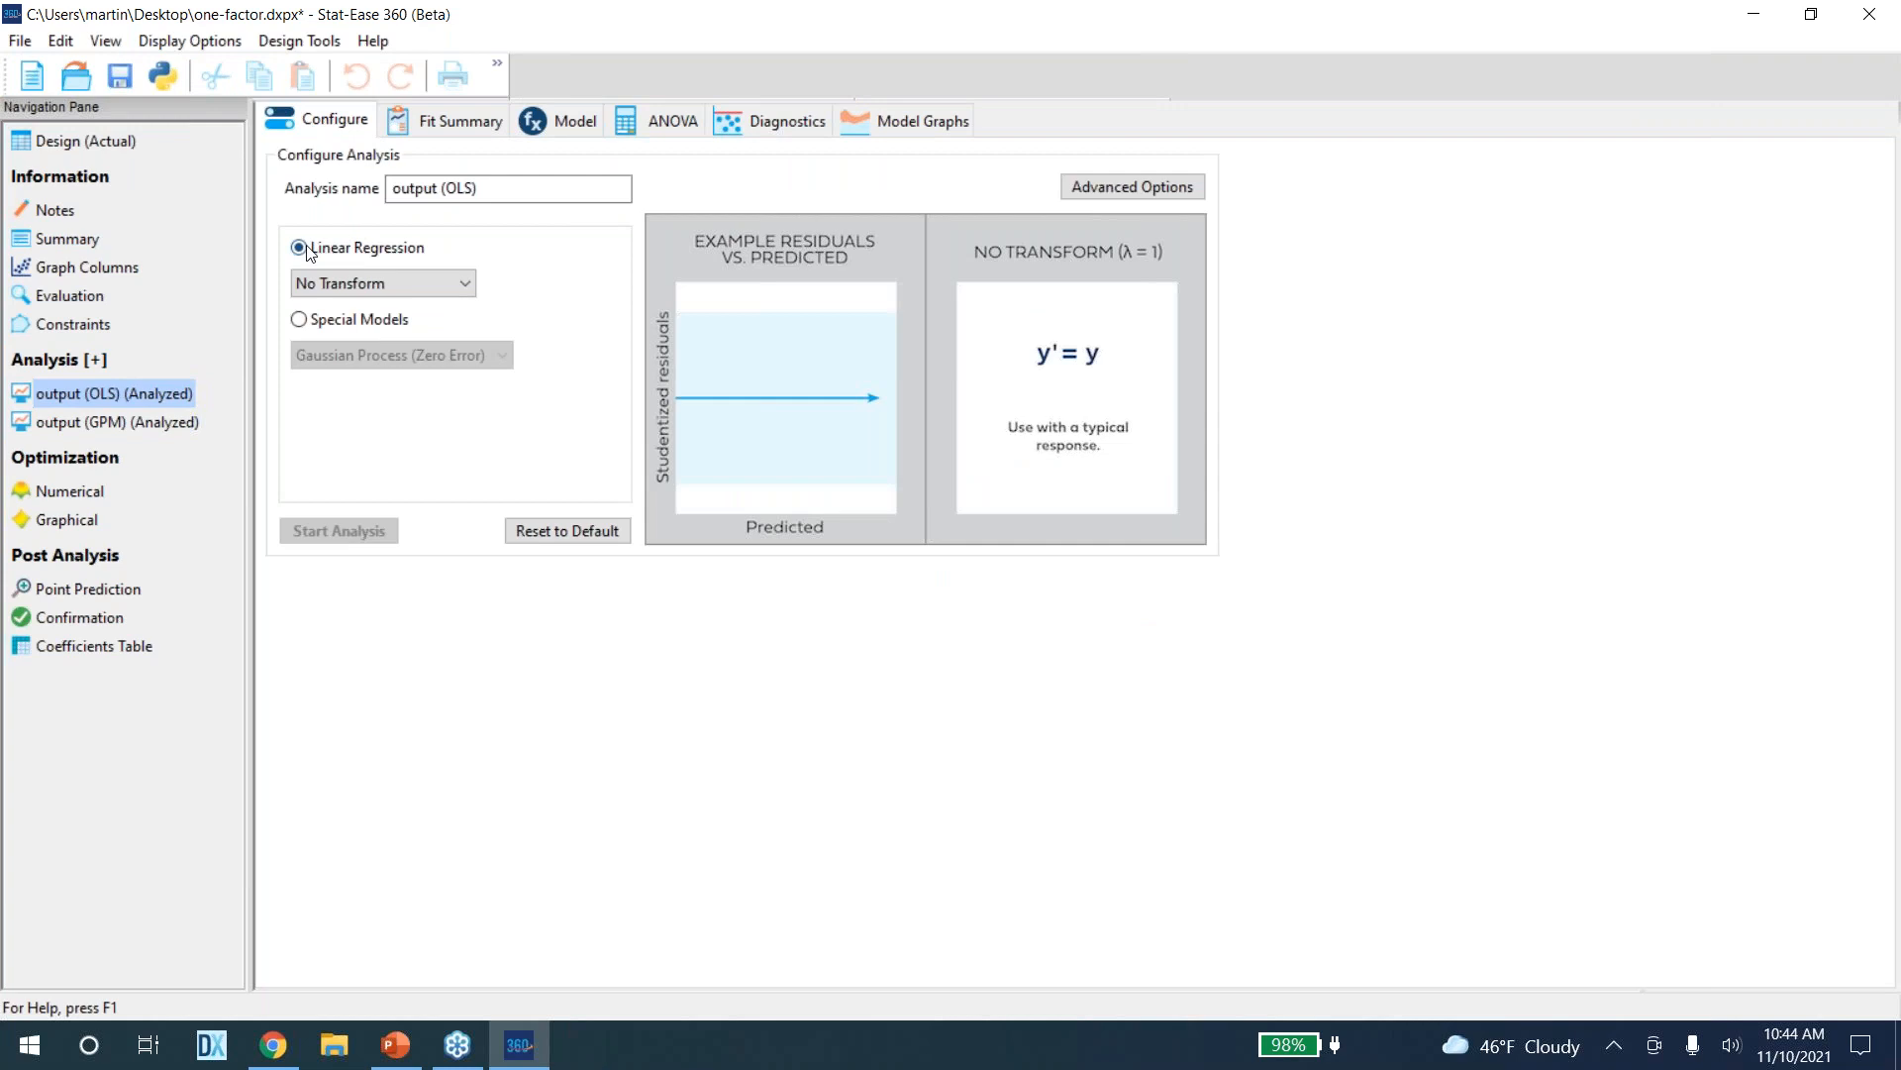
click(94, 425)
click(404, 356)
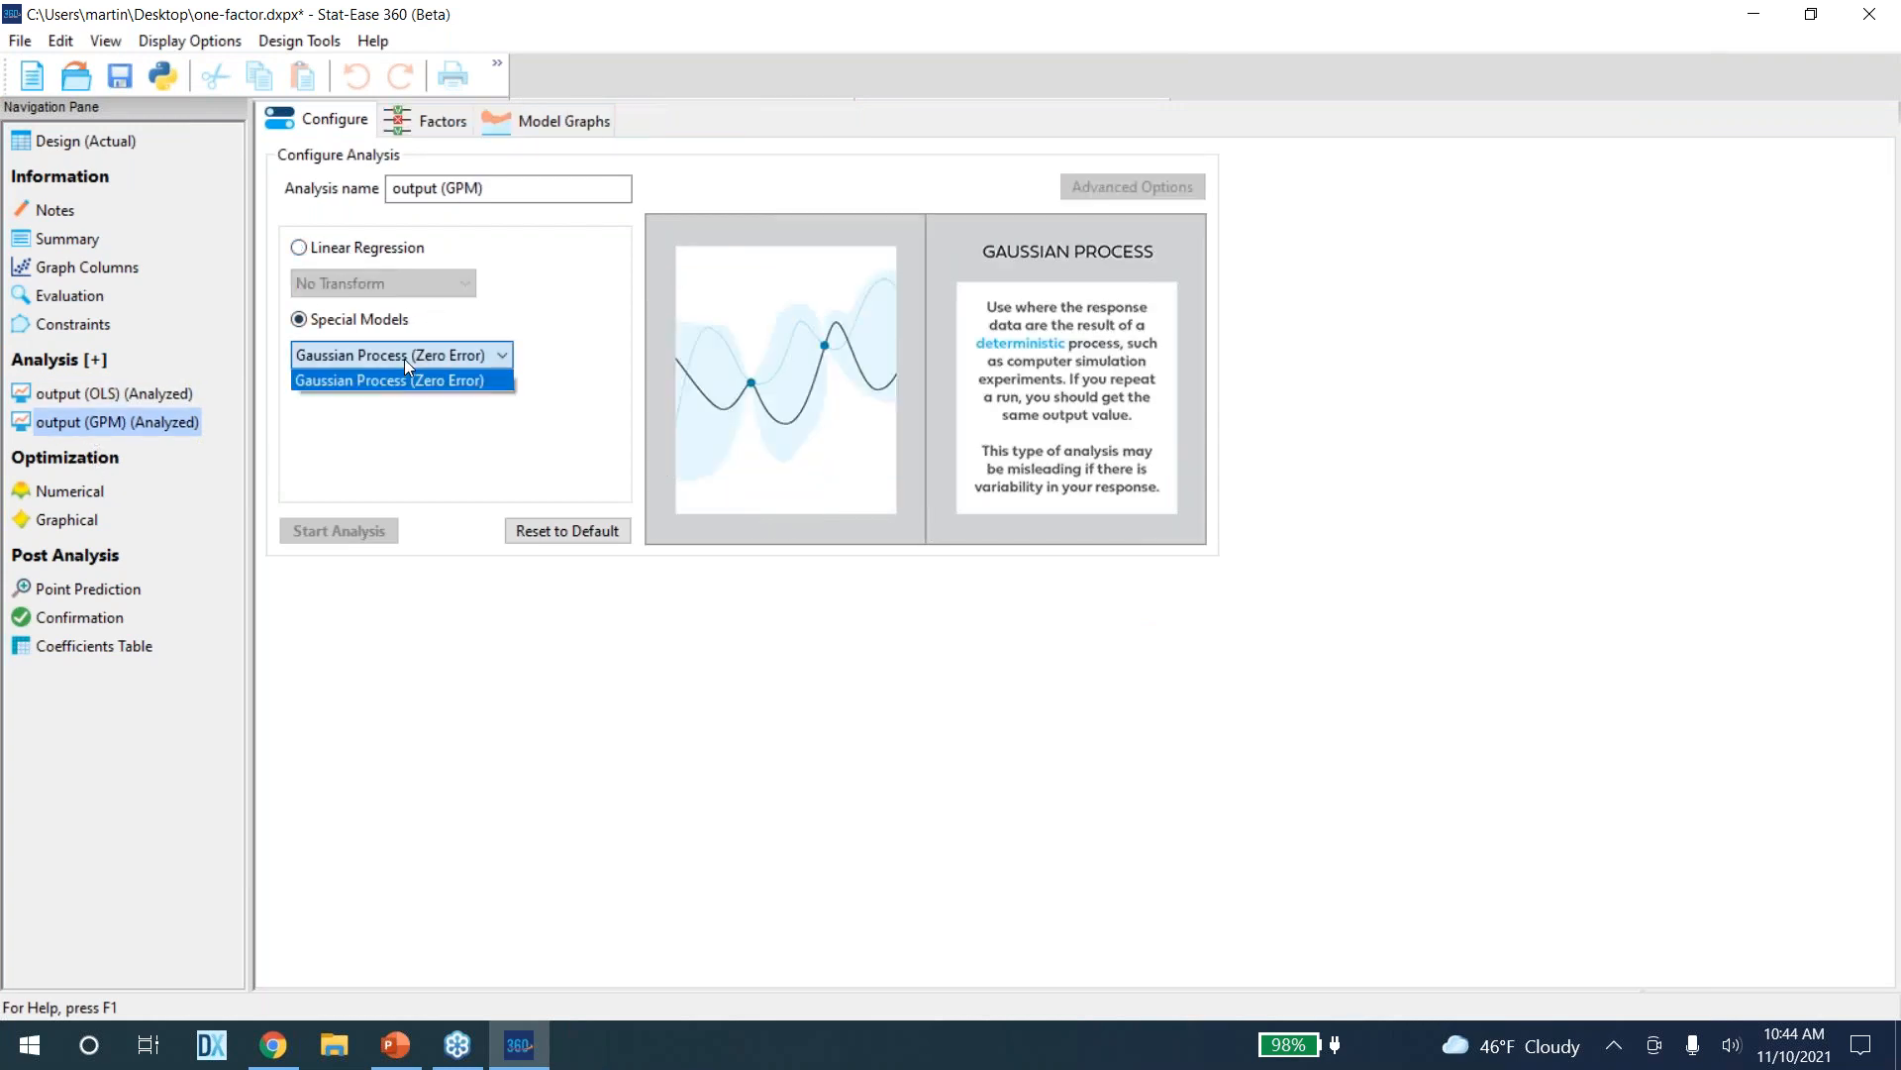
click(408, 359)
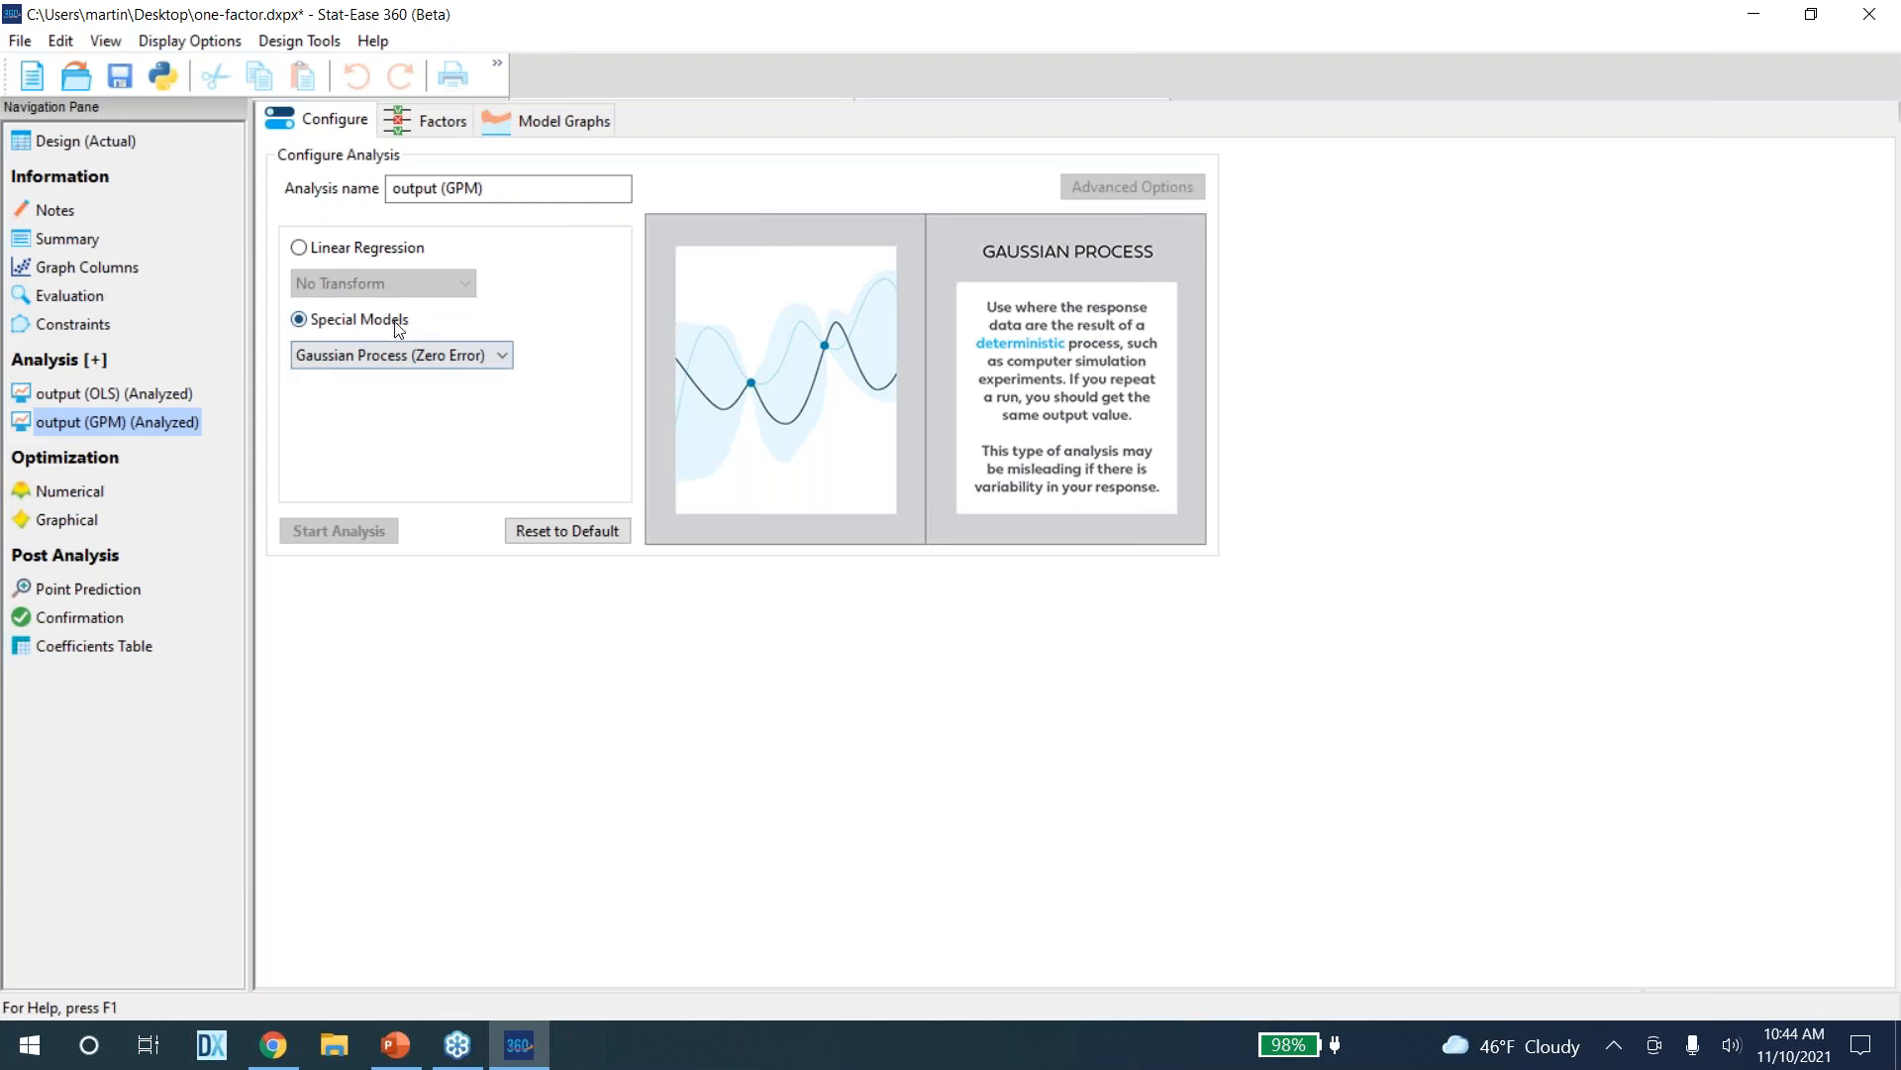
Calculate the GPM analysis's smoothing parameter using Cross Validation and display the resulting One Factor model graph
click(428, 121)
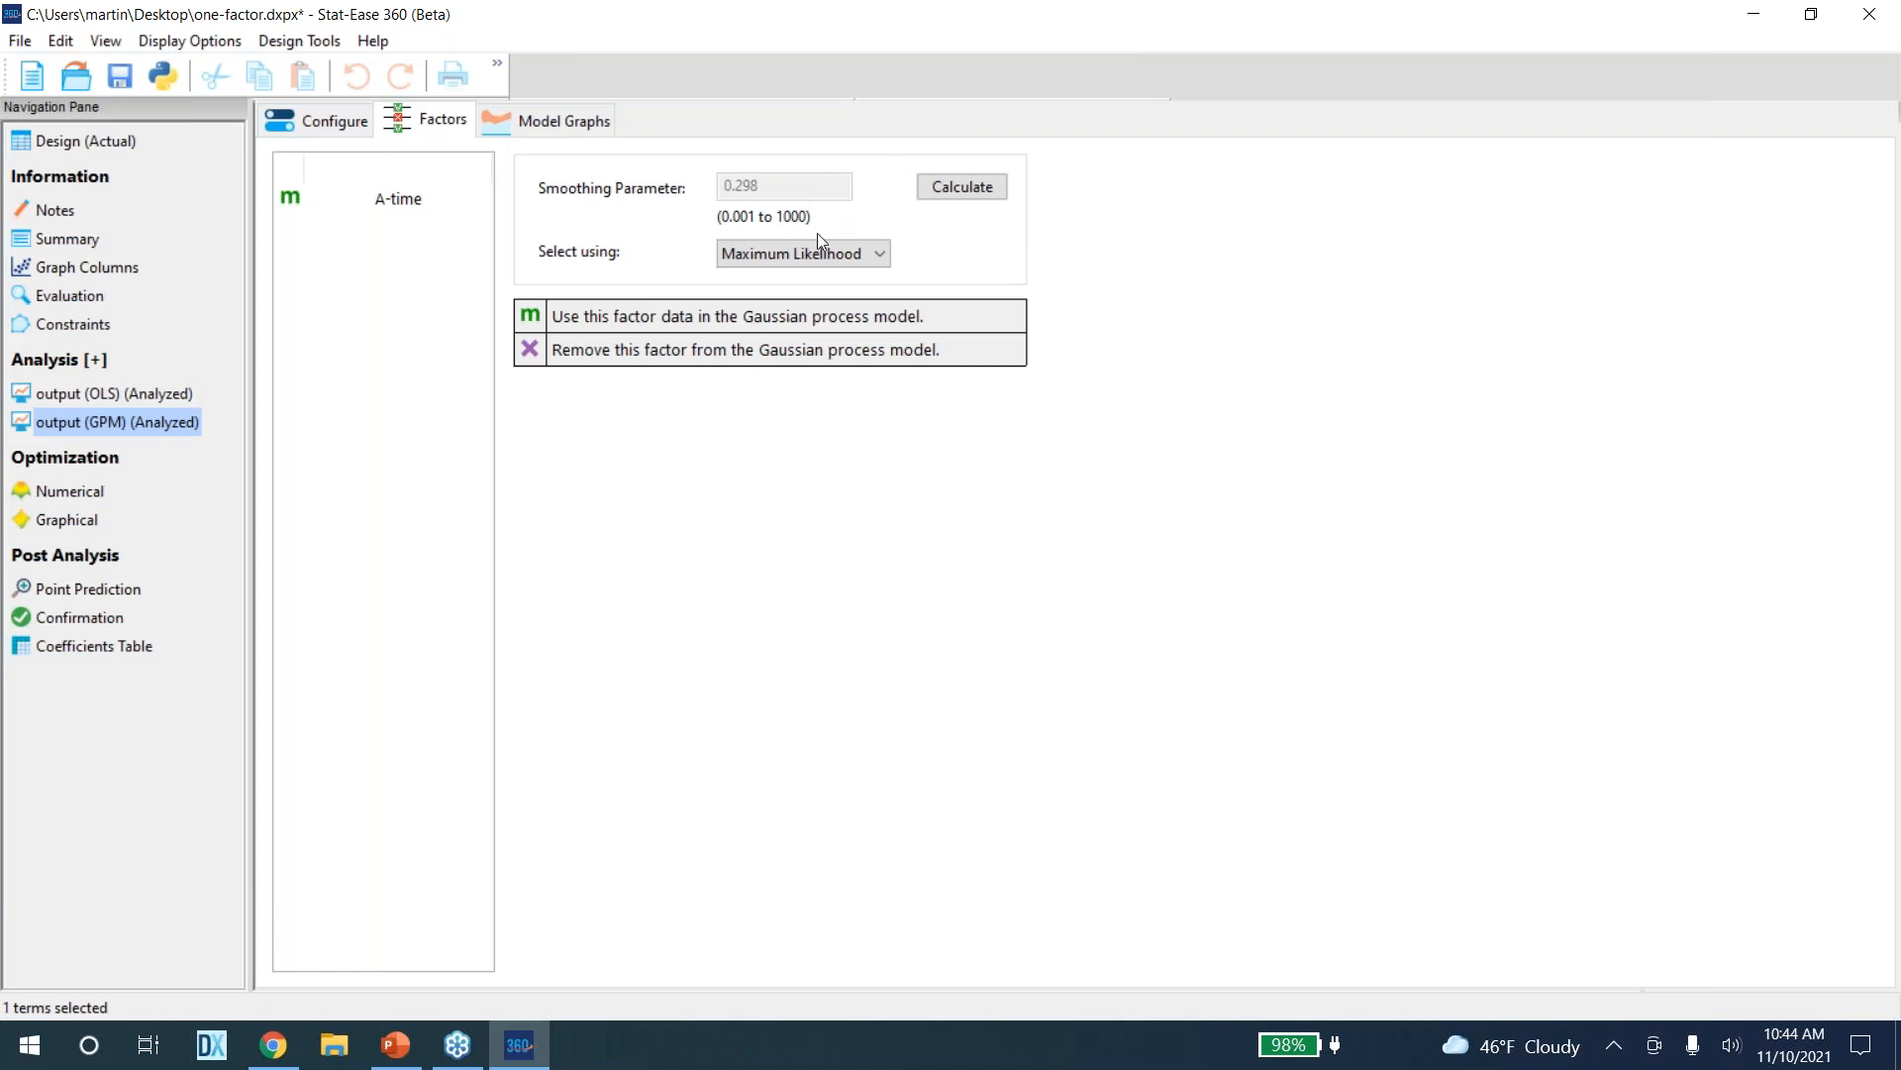
click(809, 260)
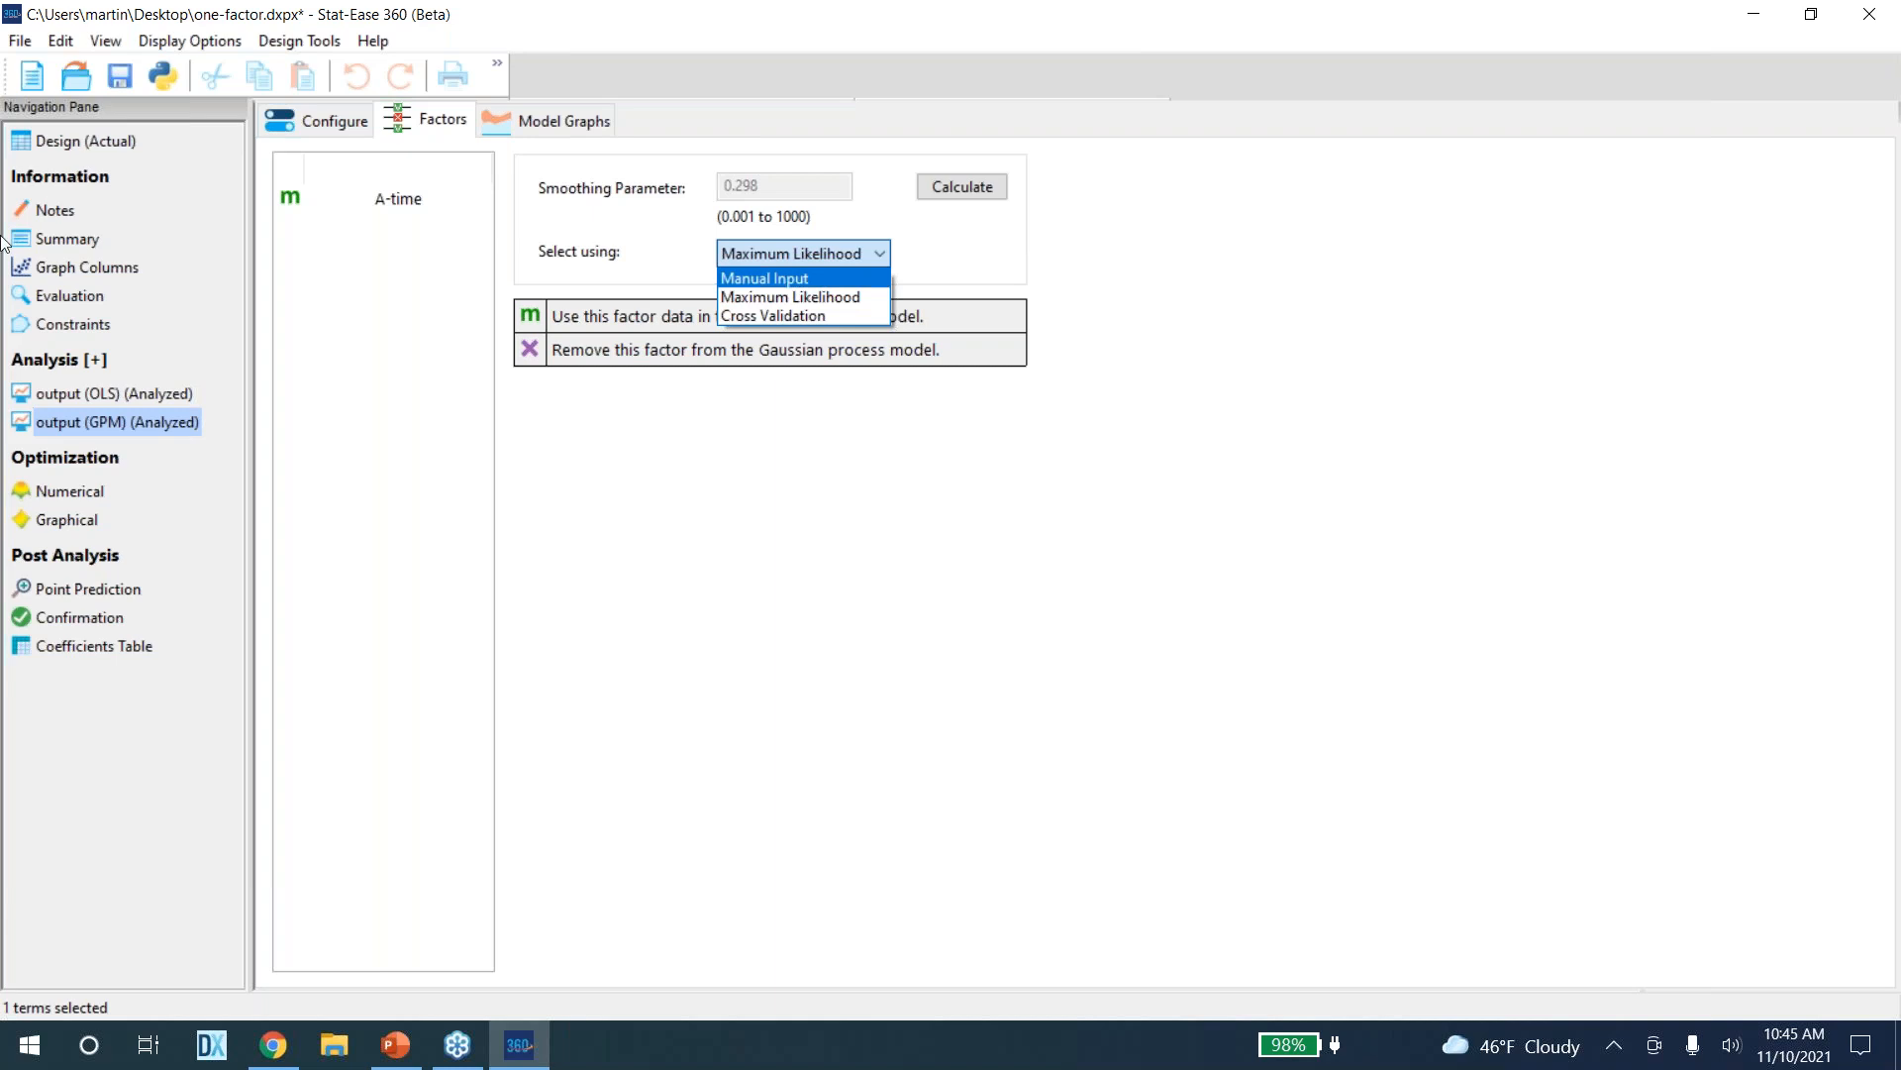
click(855, 296)
click(856, 259)
click(835, 296)
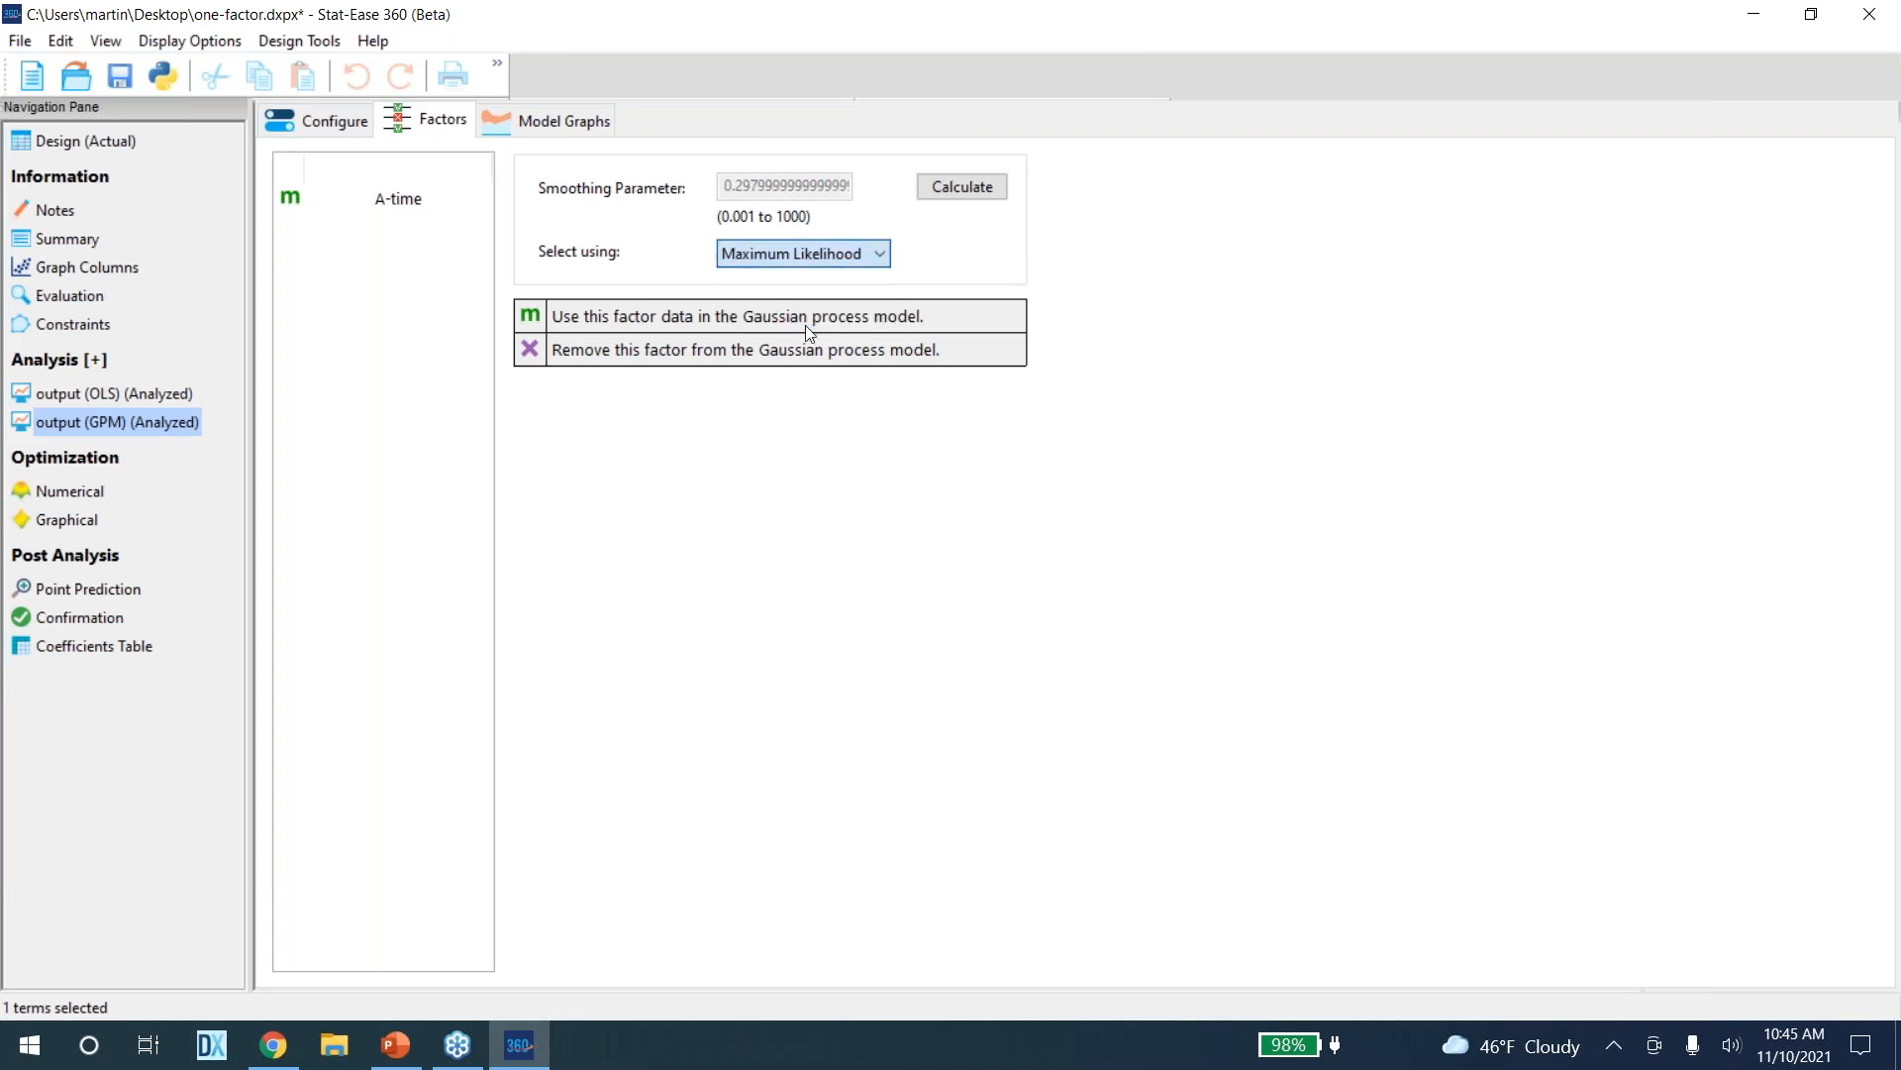
click(822, 254)
click(821, 315)
click(956, 194)
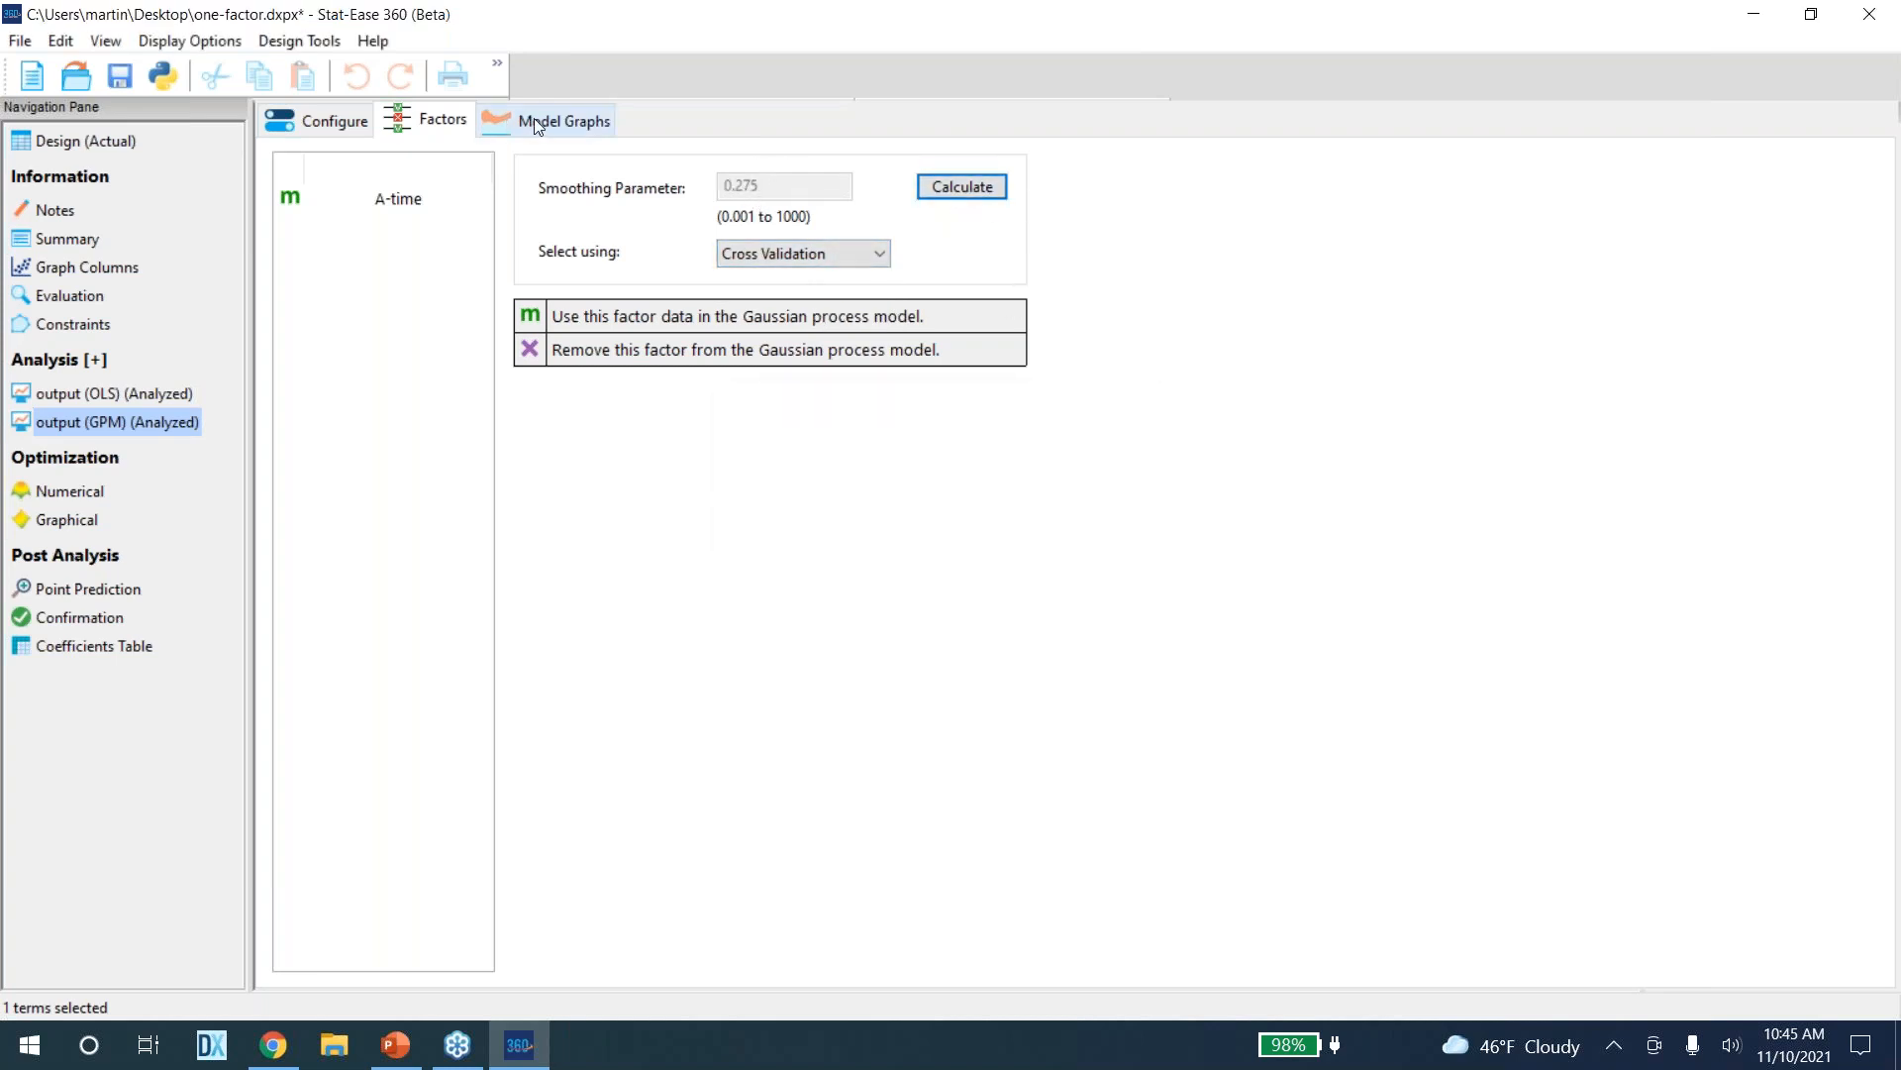
click(564, 120)
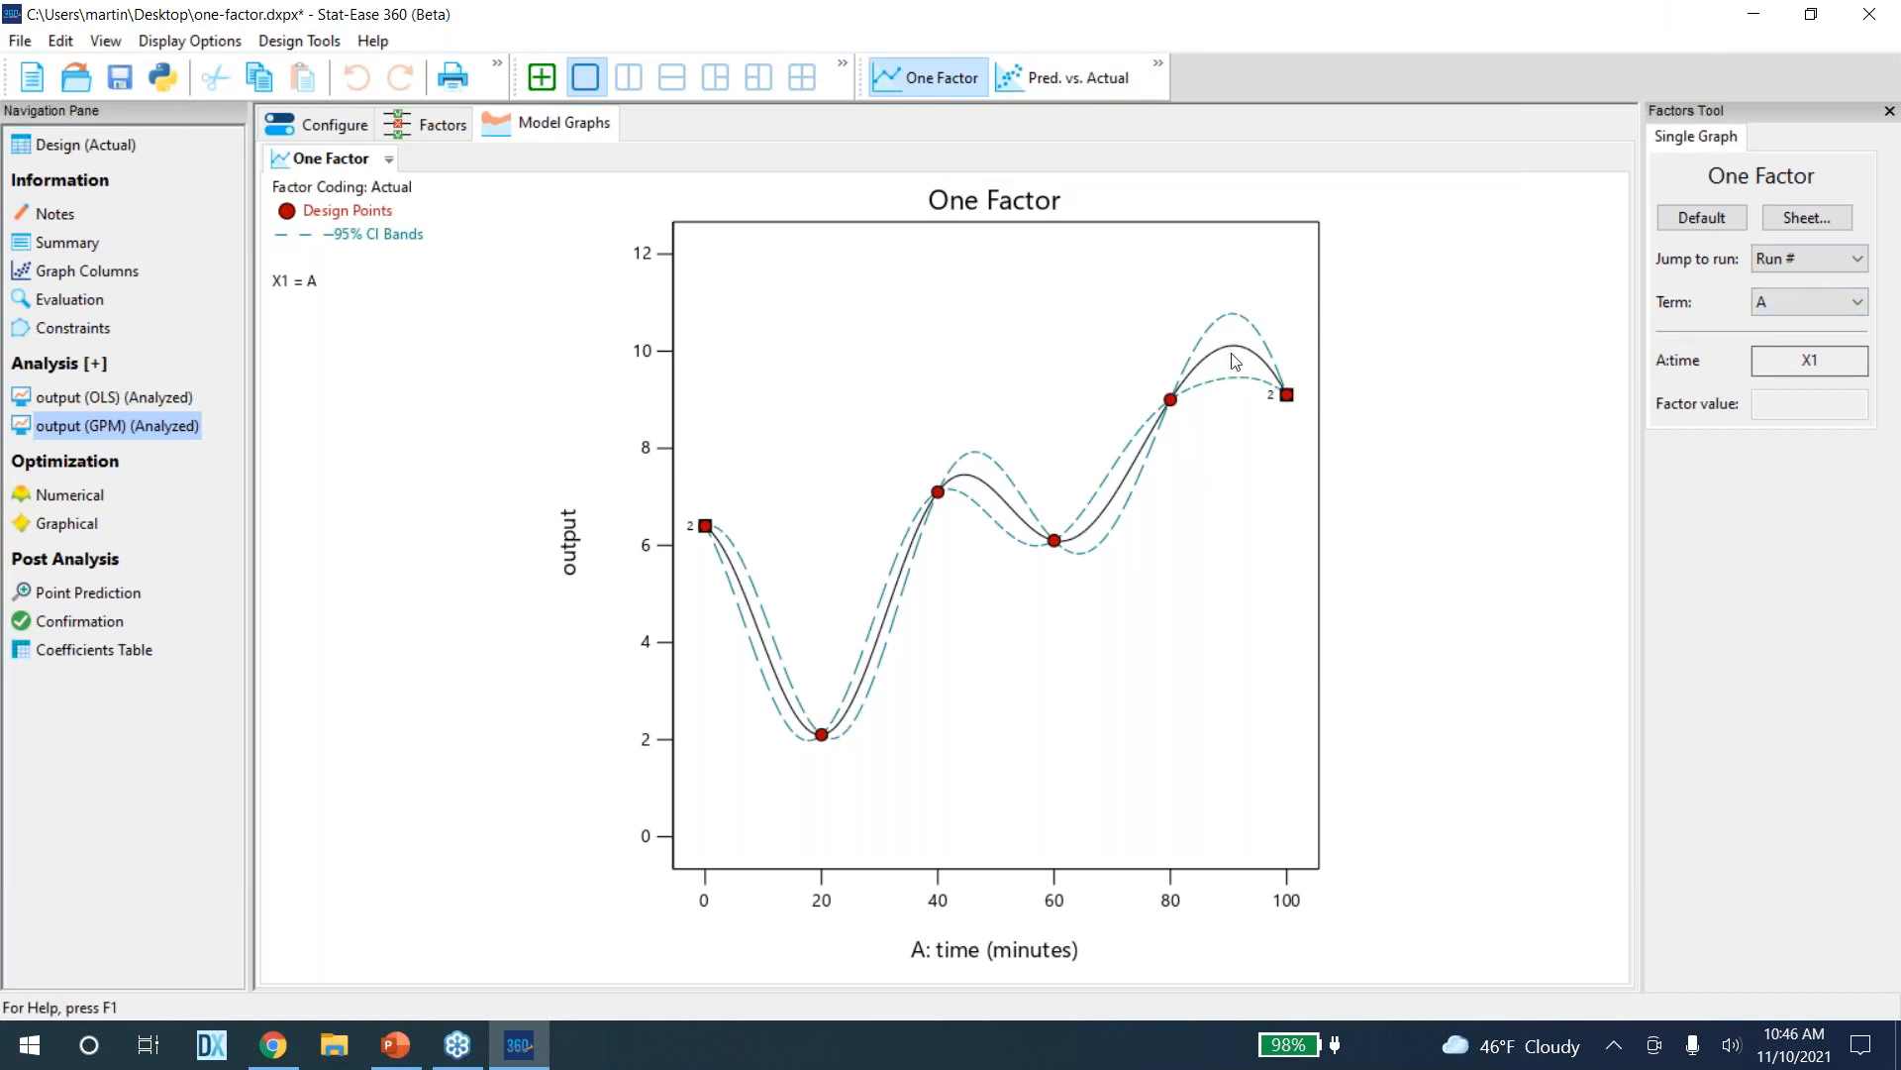
Set numerical optimization to maximize output using the output (GPM) analysis with an upper limit of 12, and view the solutions and graphs
click(100, 497)
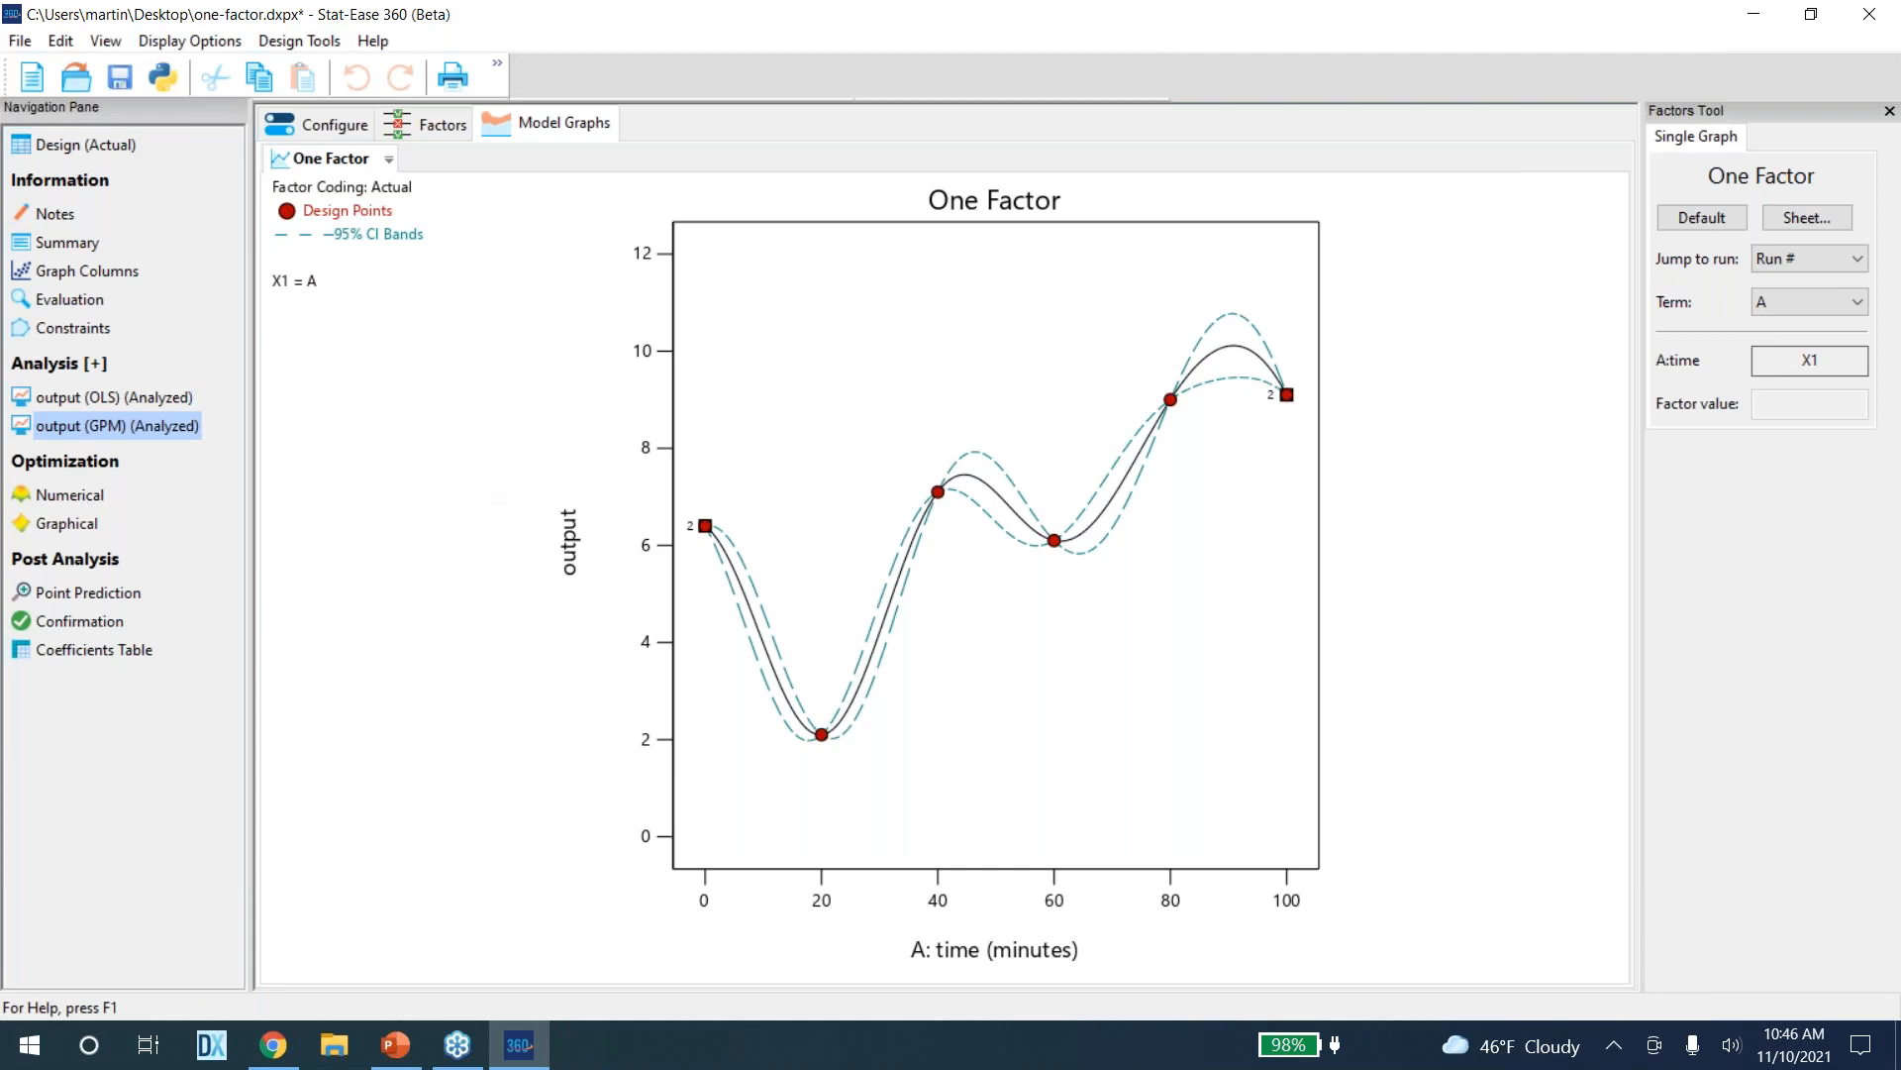
click(304, 180)
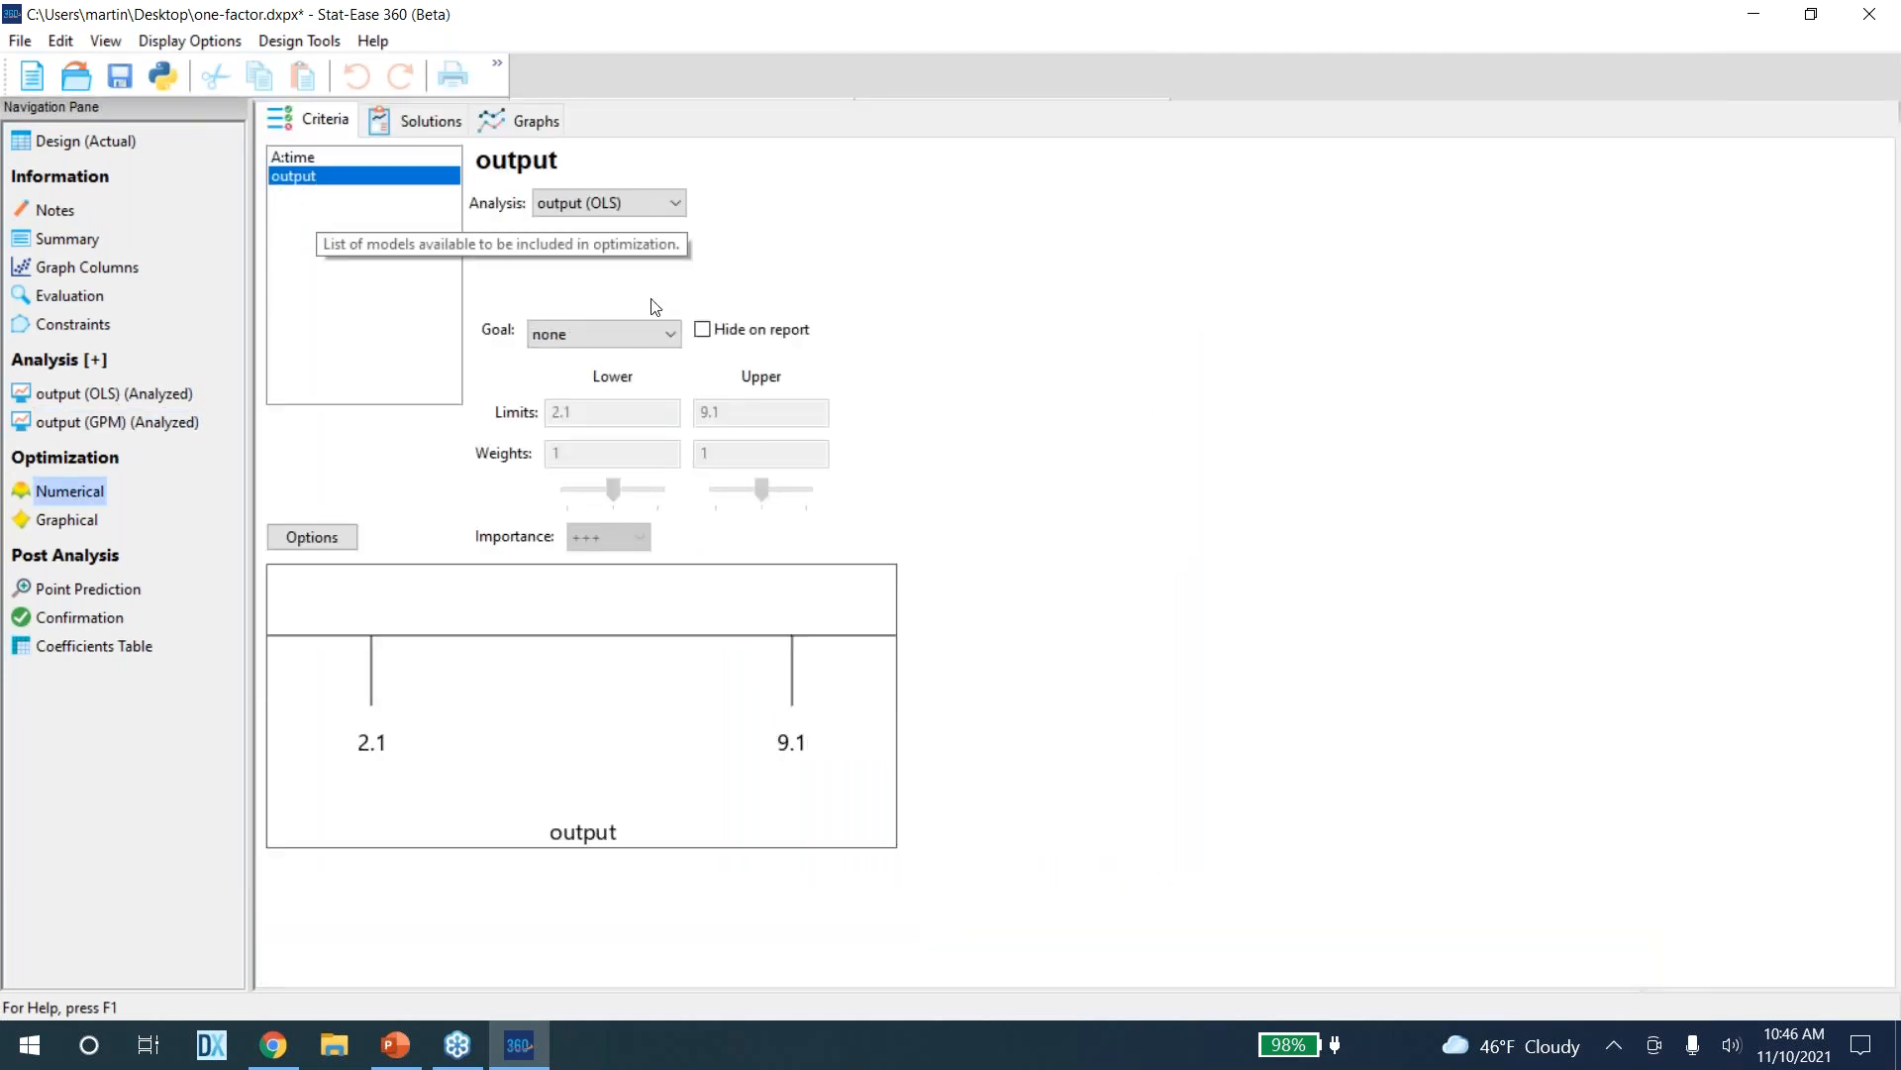
click(645, 208)
click(636, 243)
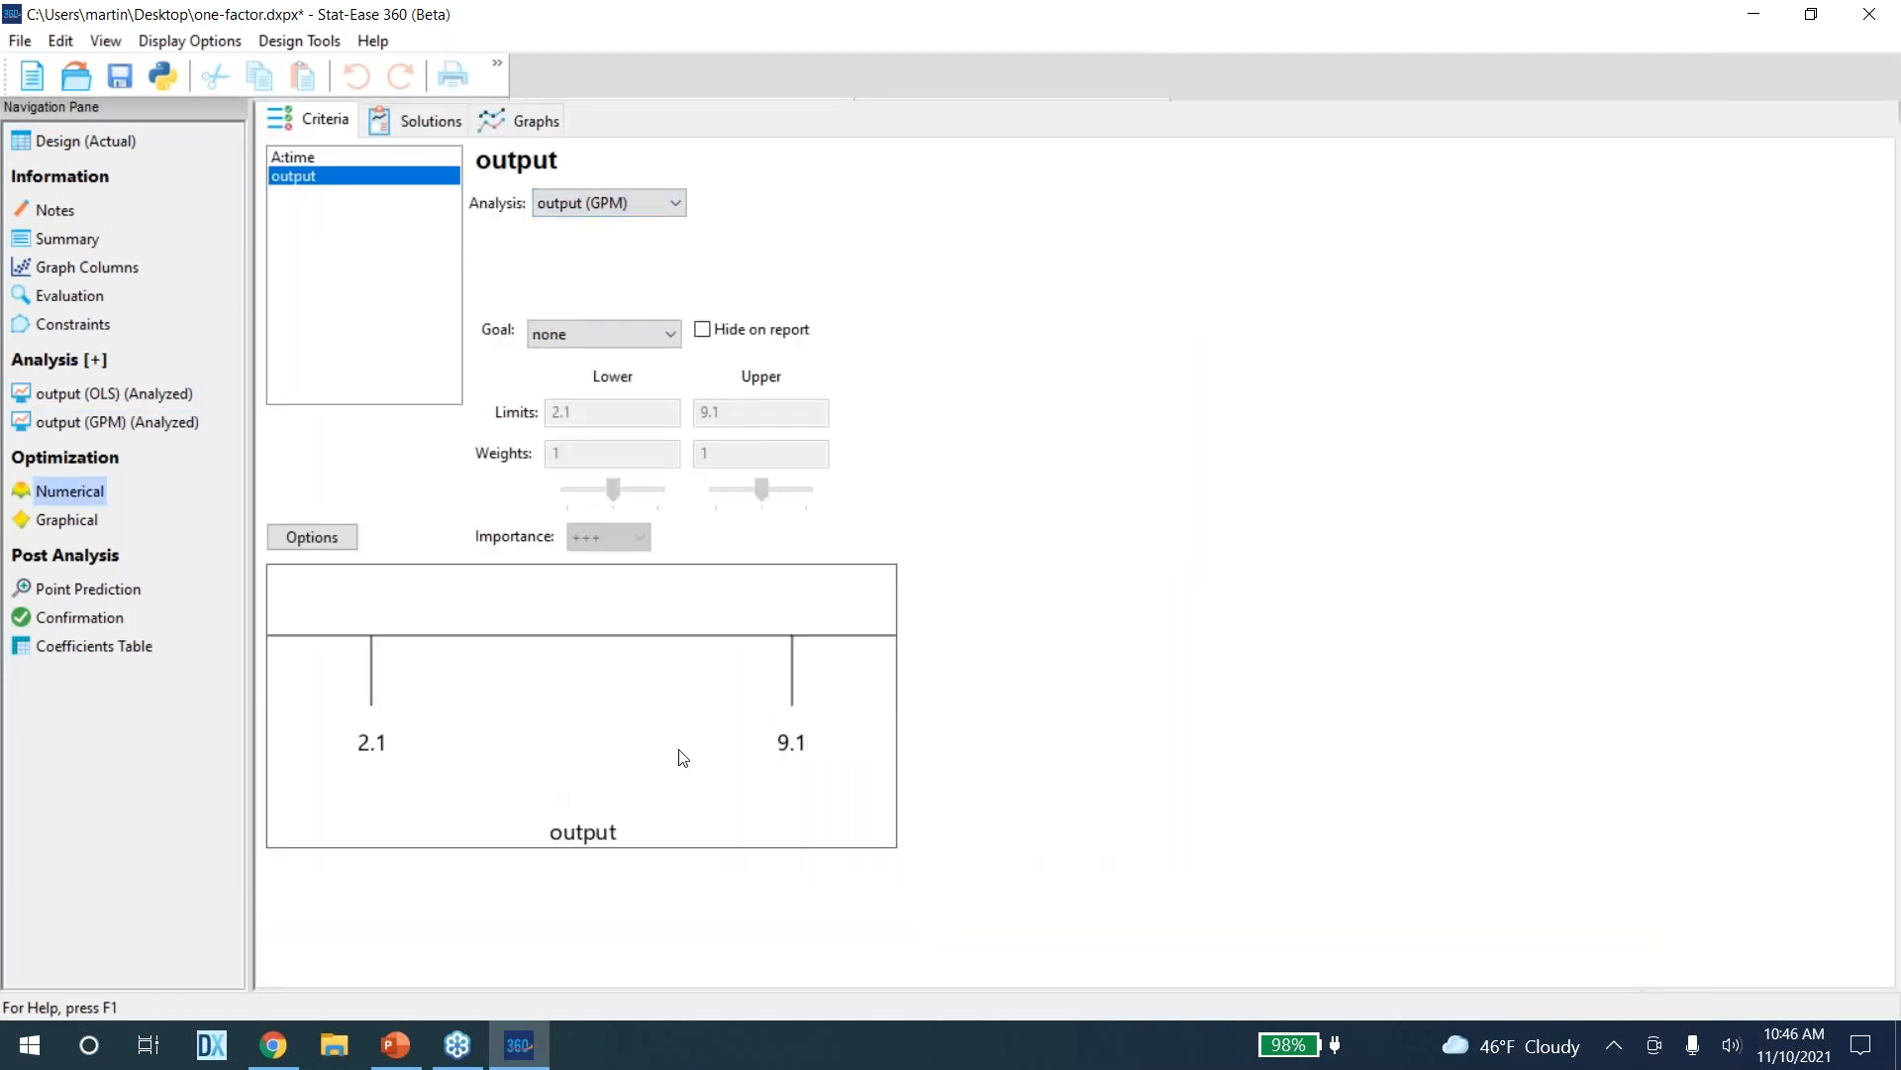
click(653, 340)
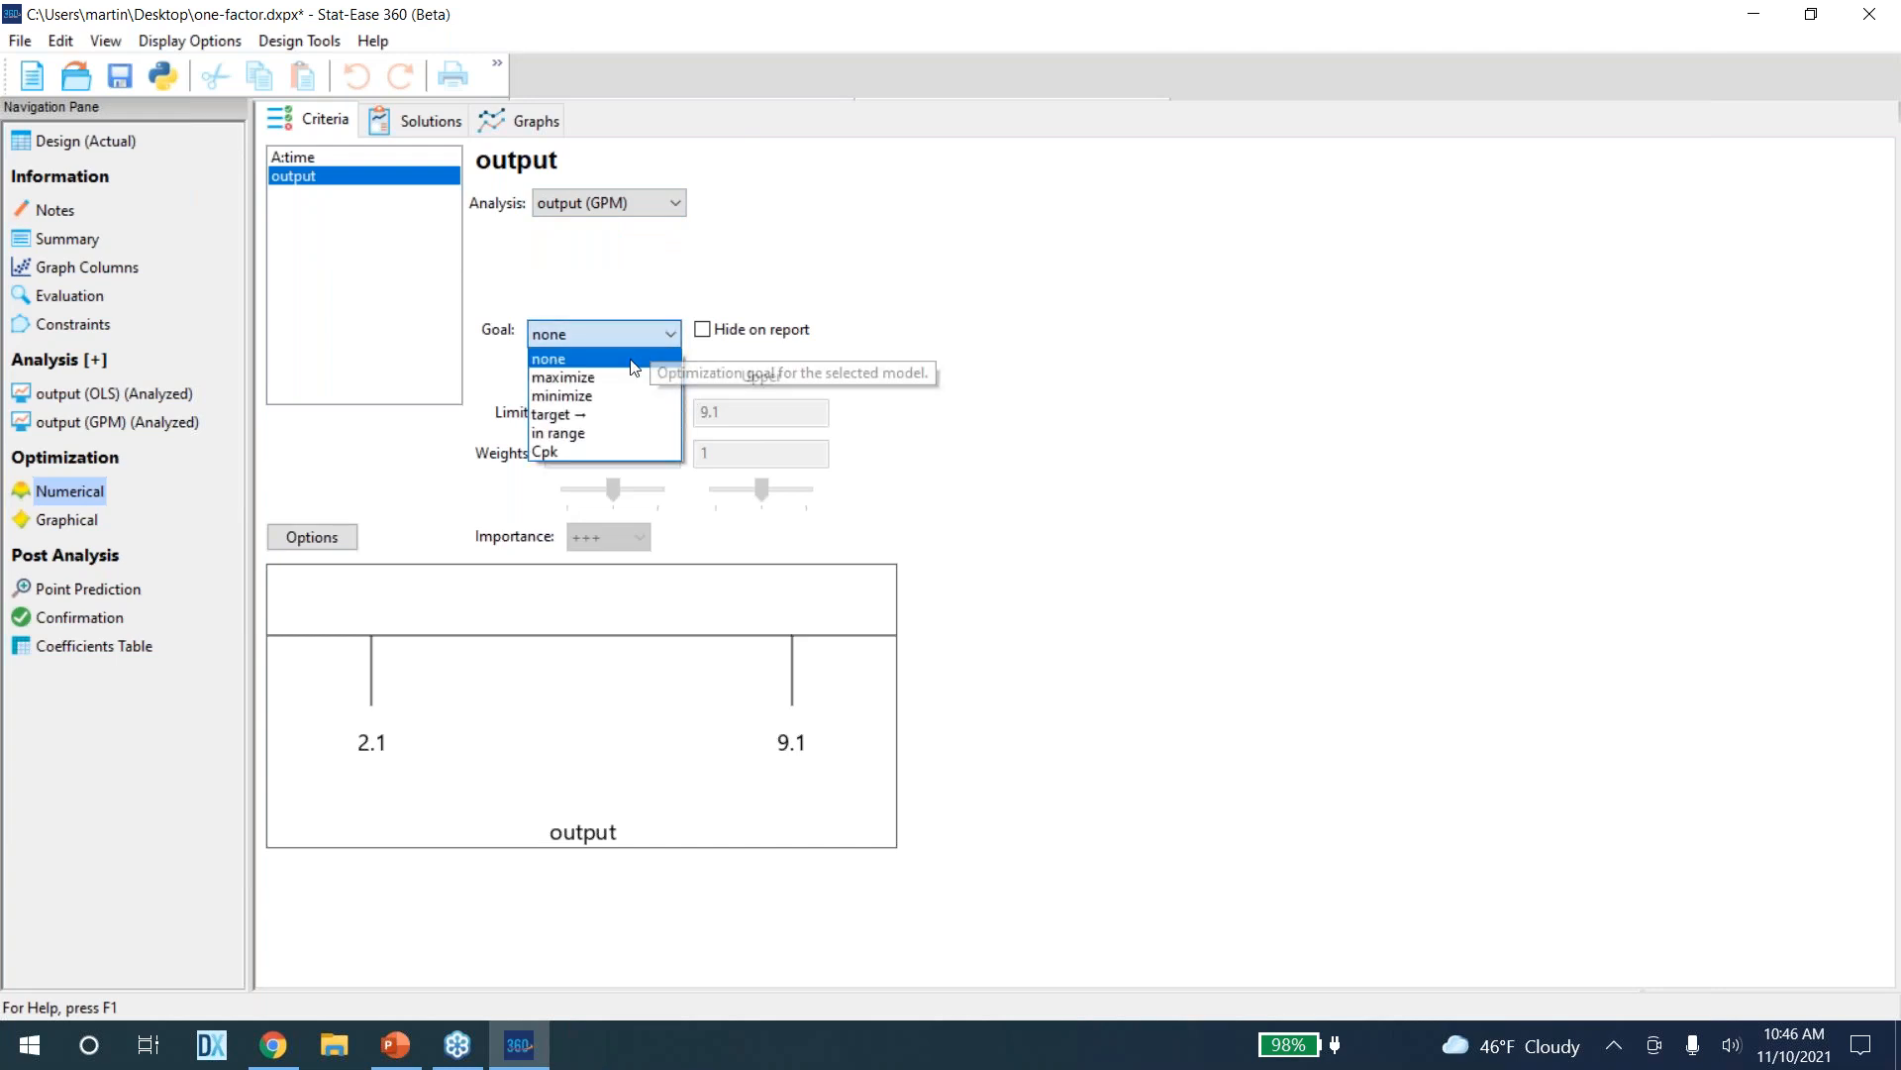
click(620, 376)
drag(741, 415, 676, 414)
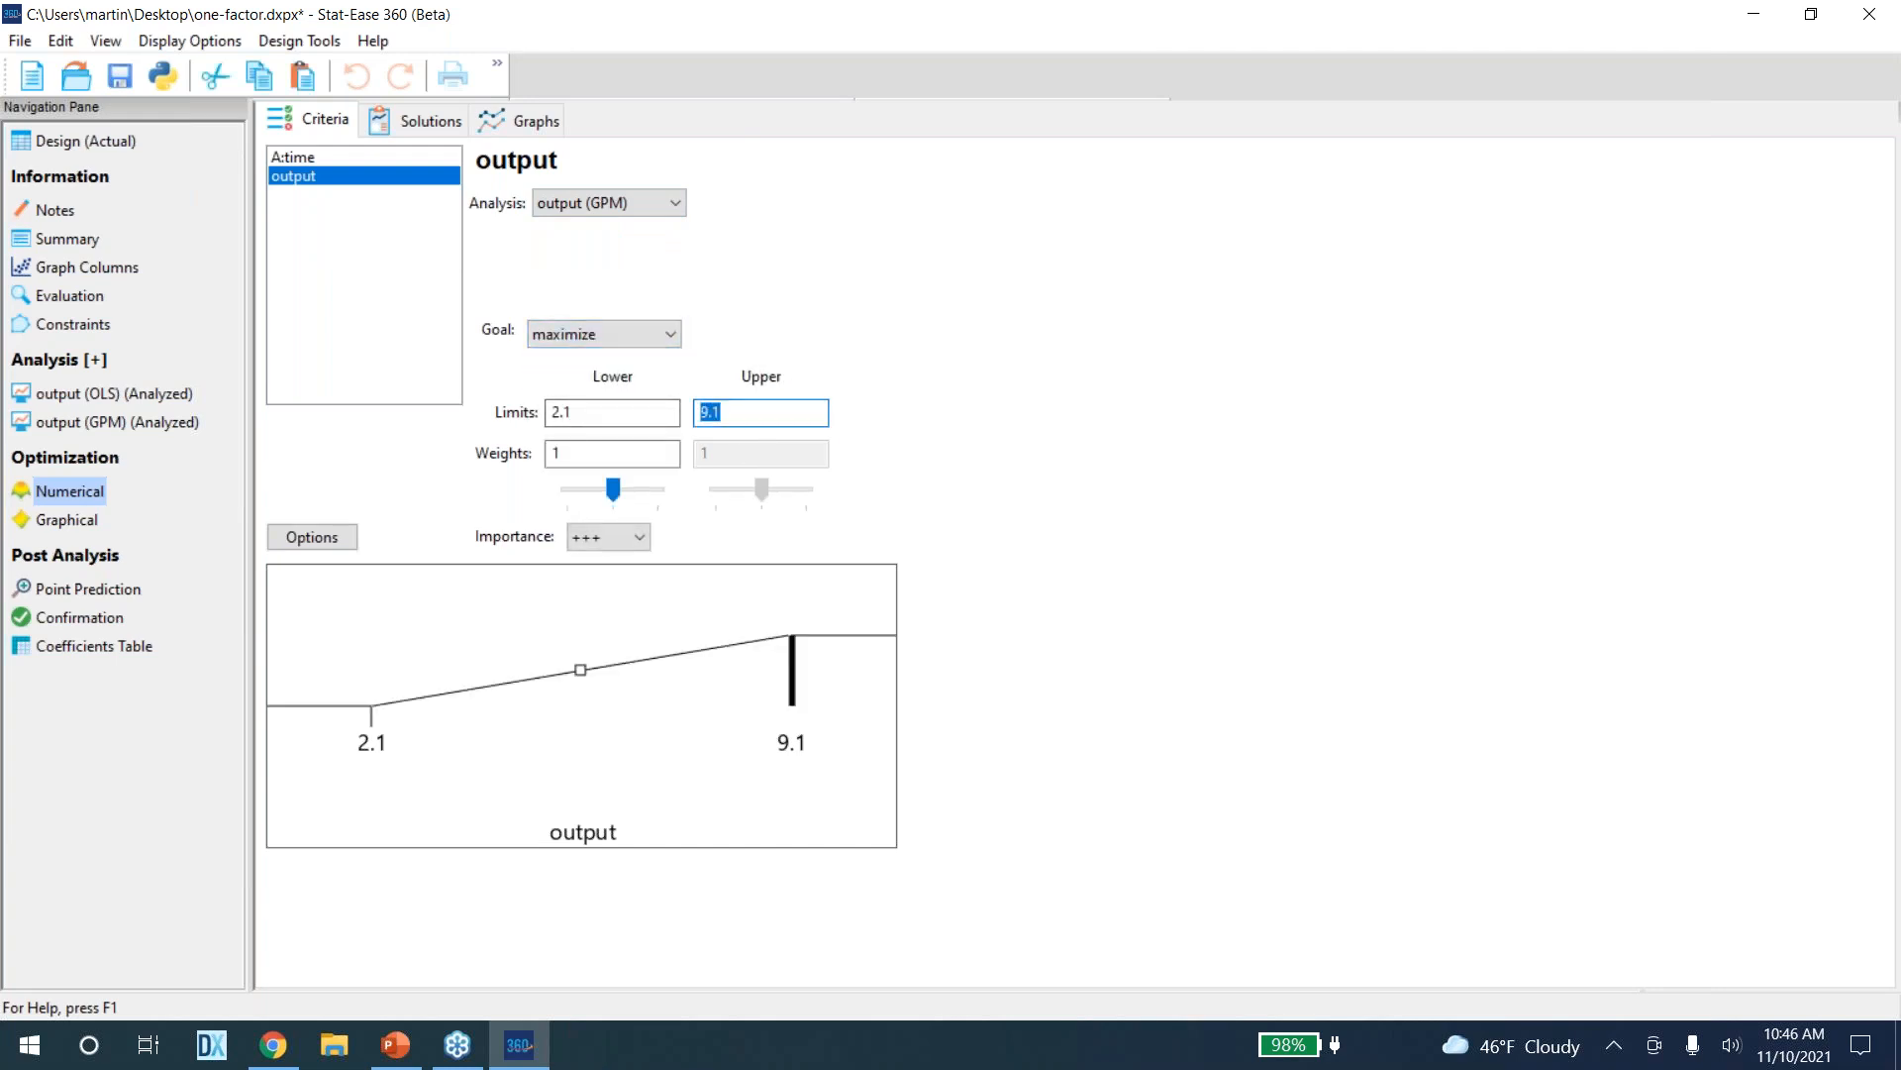
text(12)
key(Tab)
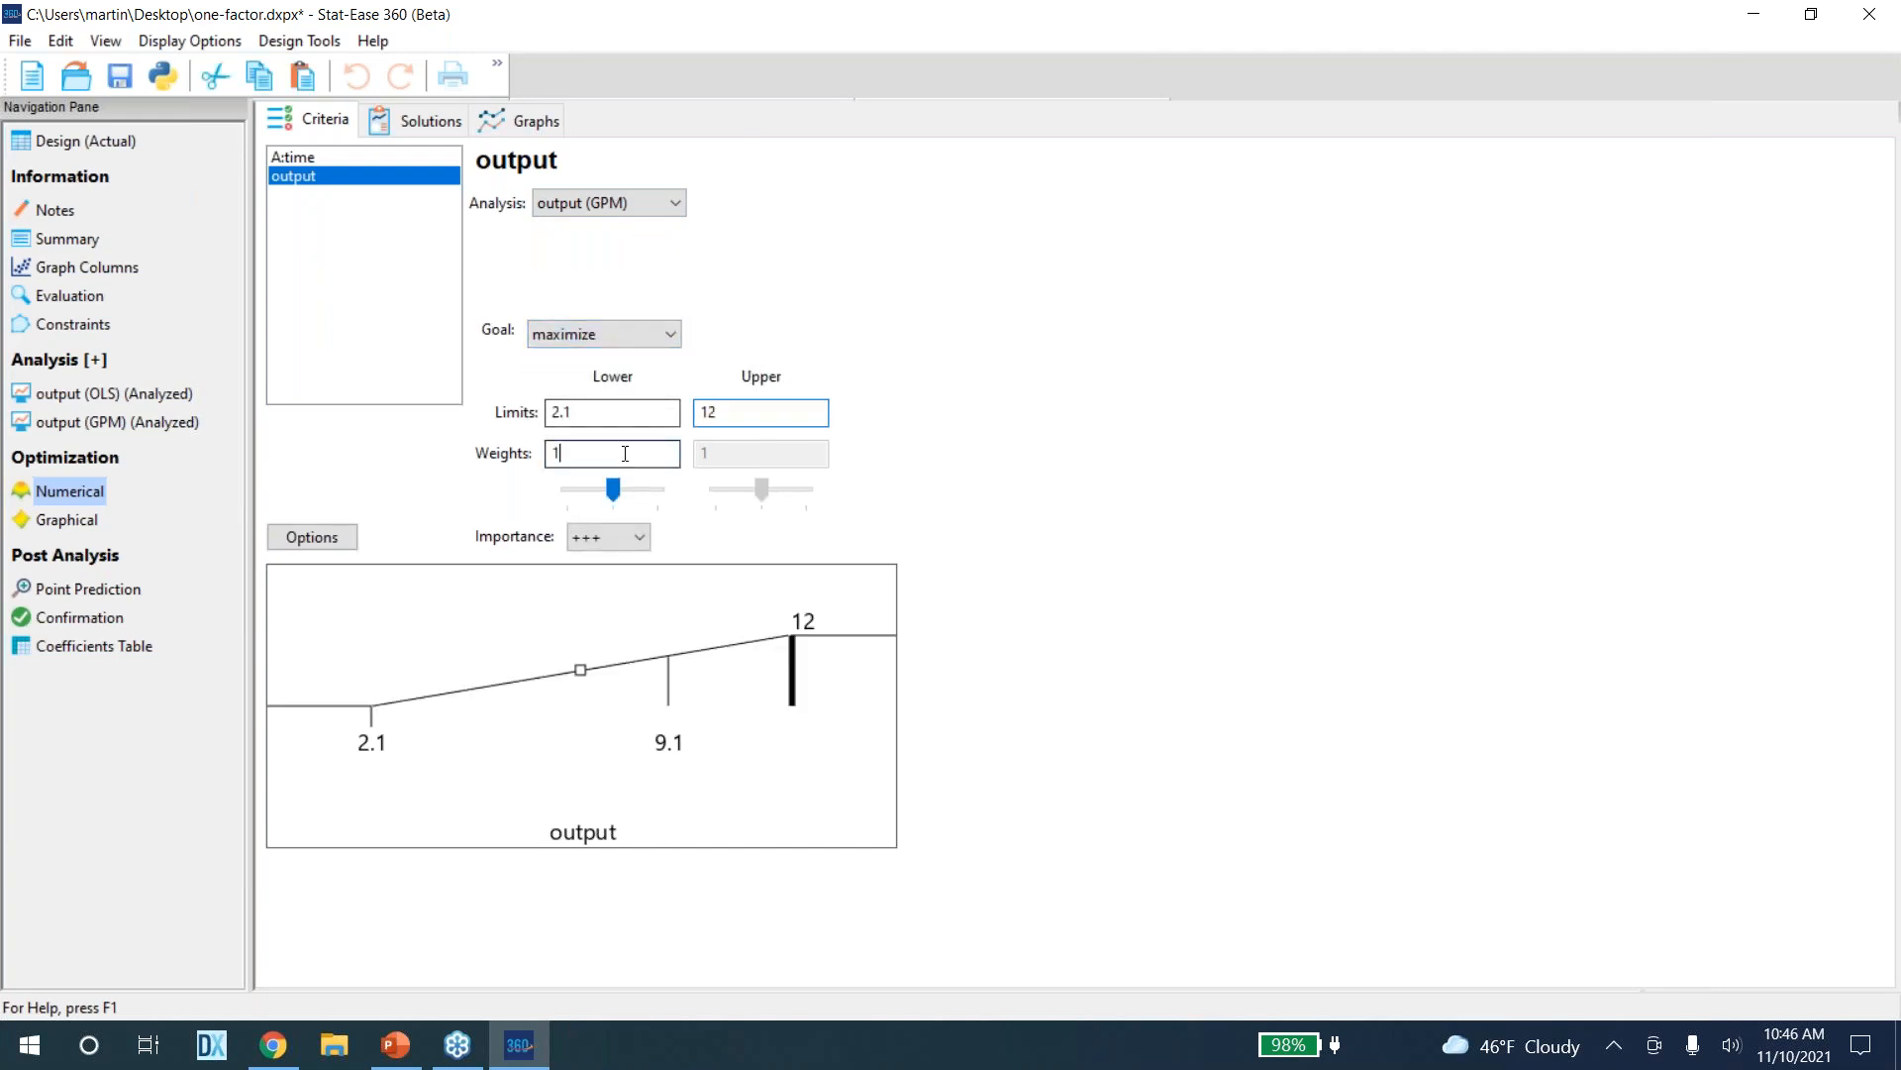
click(433, 120)
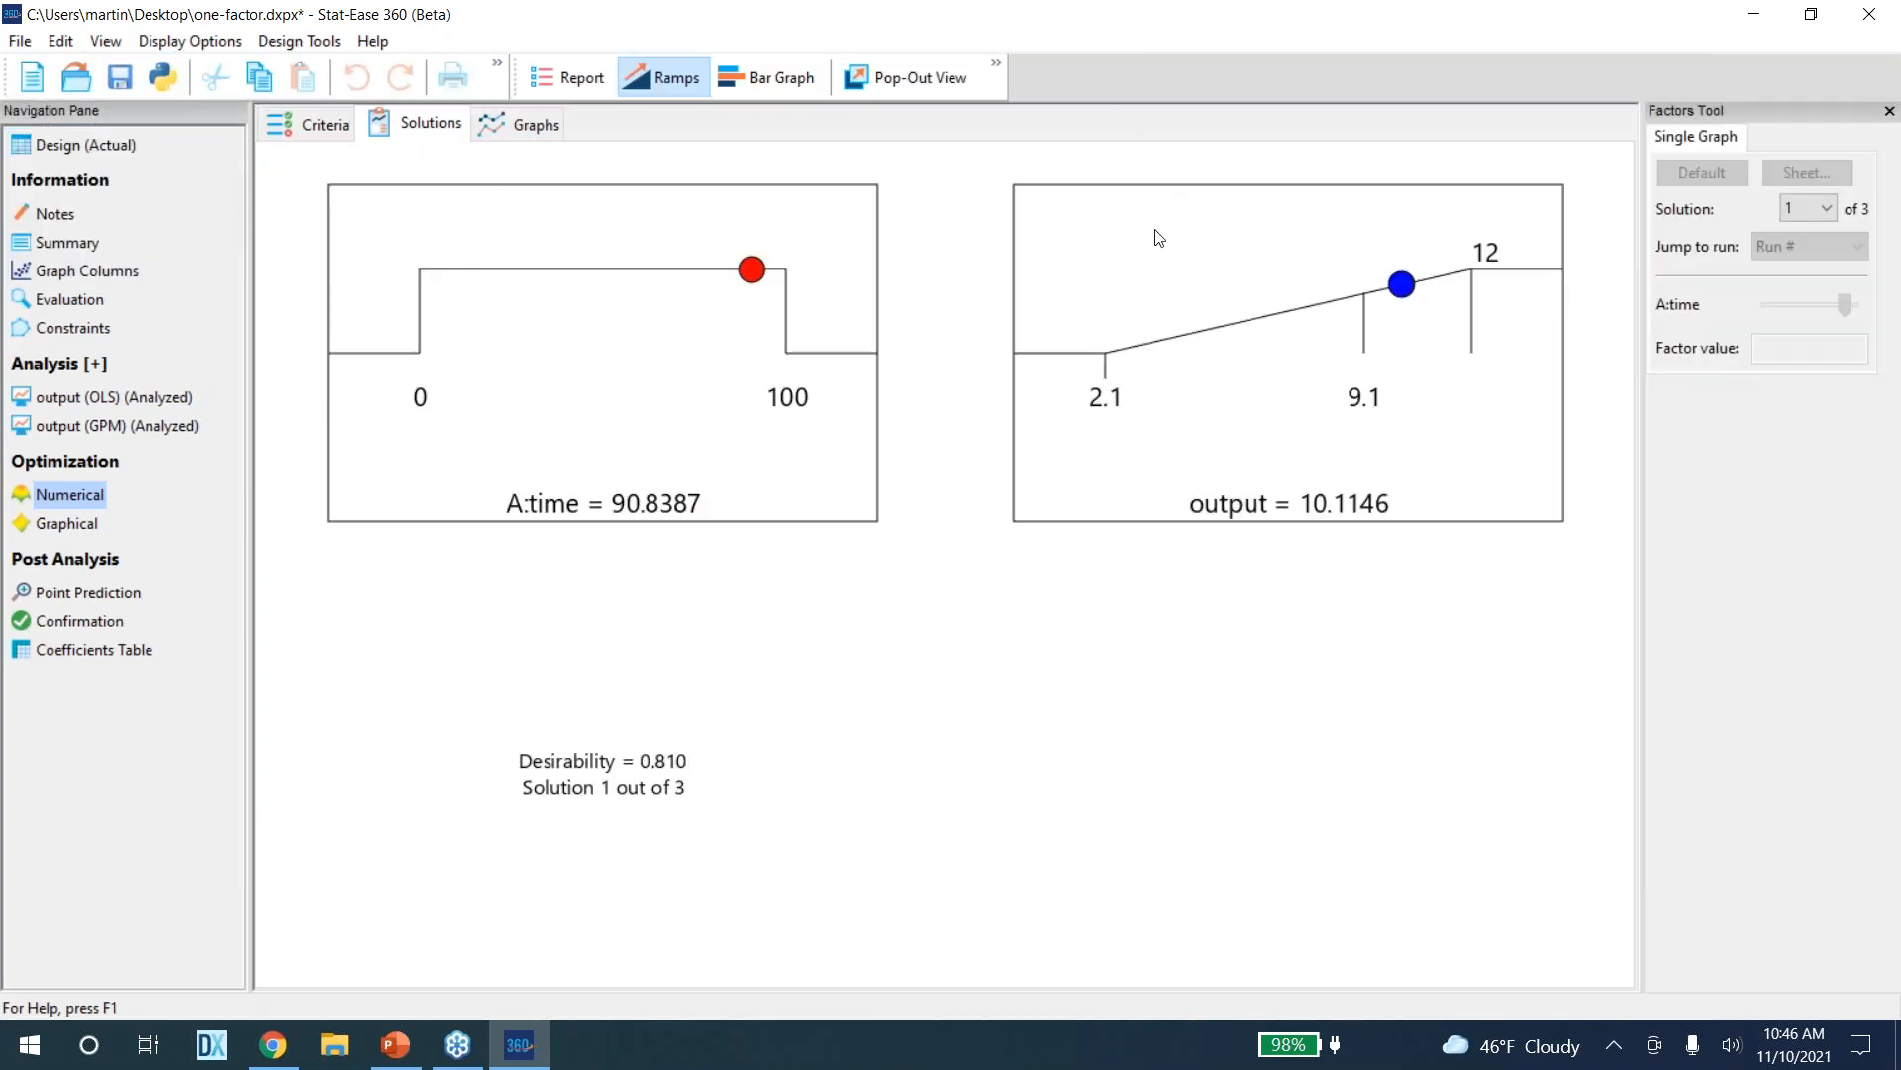
click(491, 122)
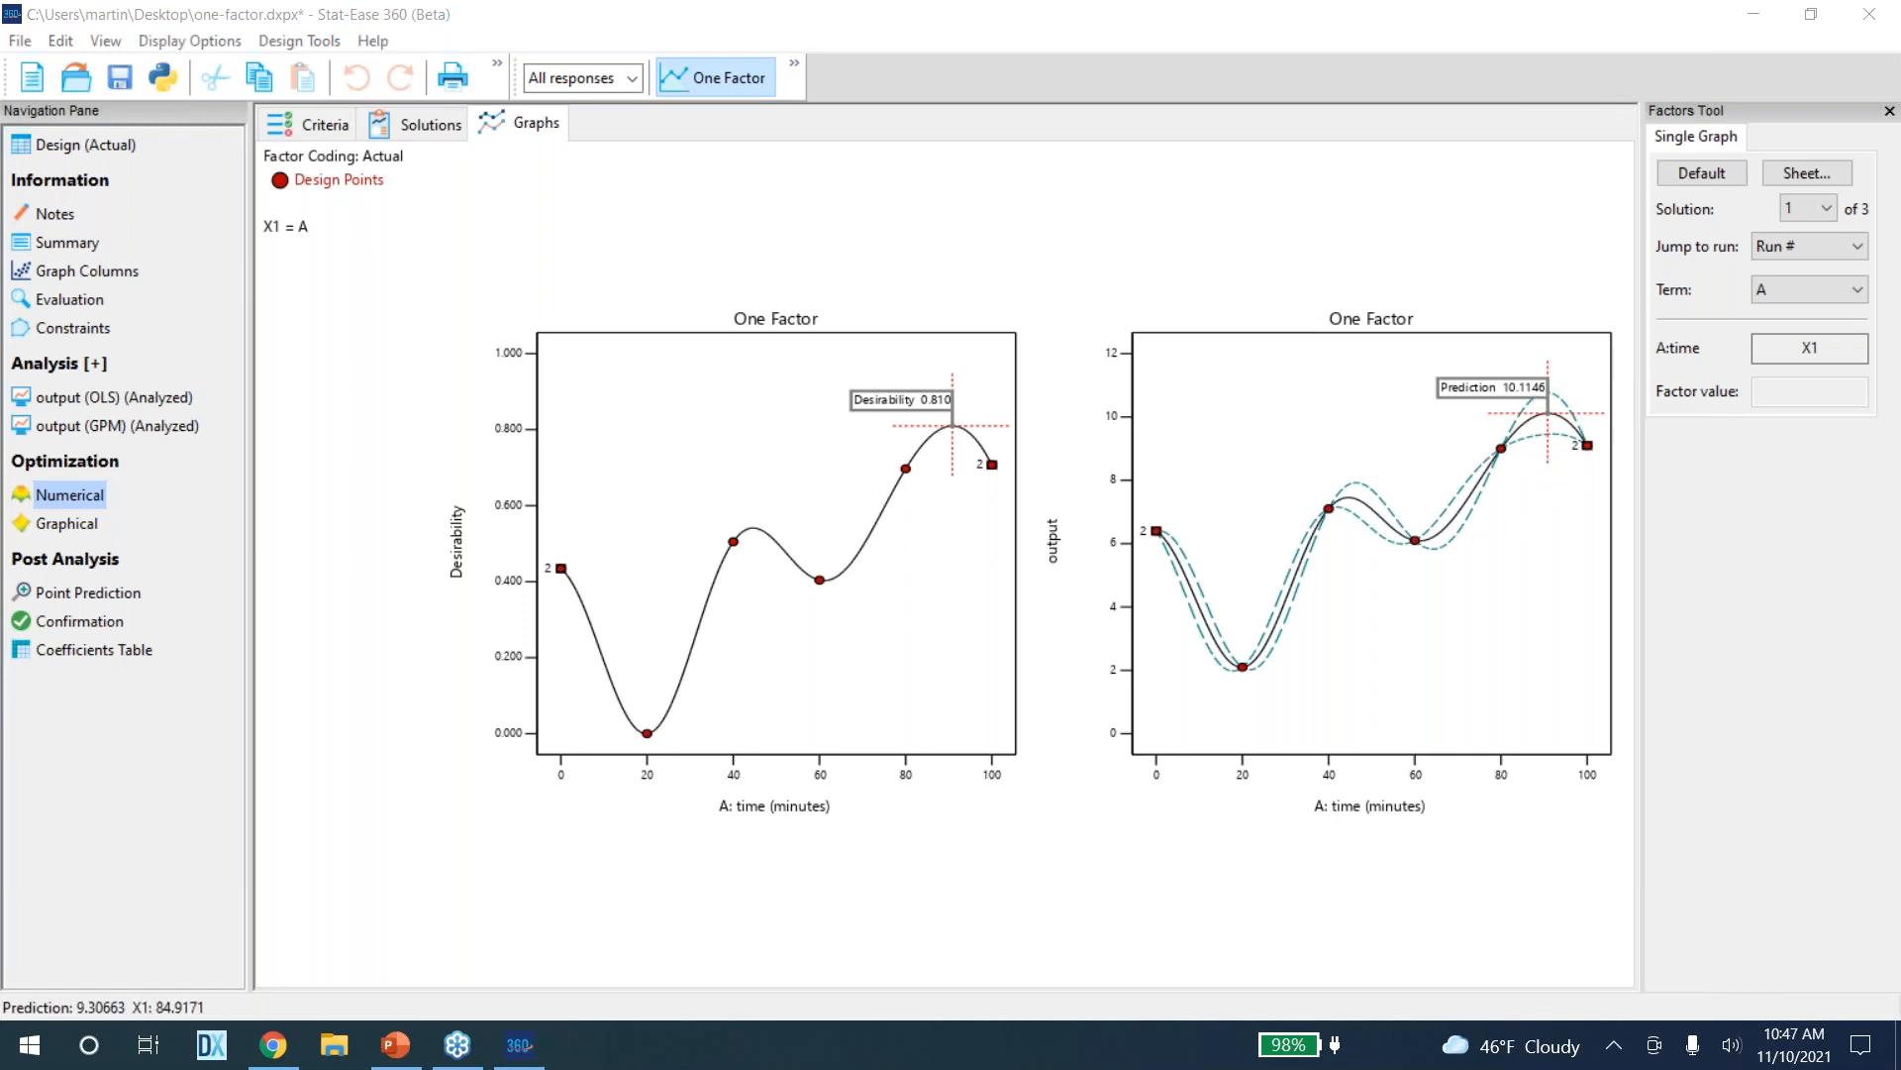
Revisit the output (OLS) analysis's One Factor graph, ANOVA and model terms
click(144, 398)
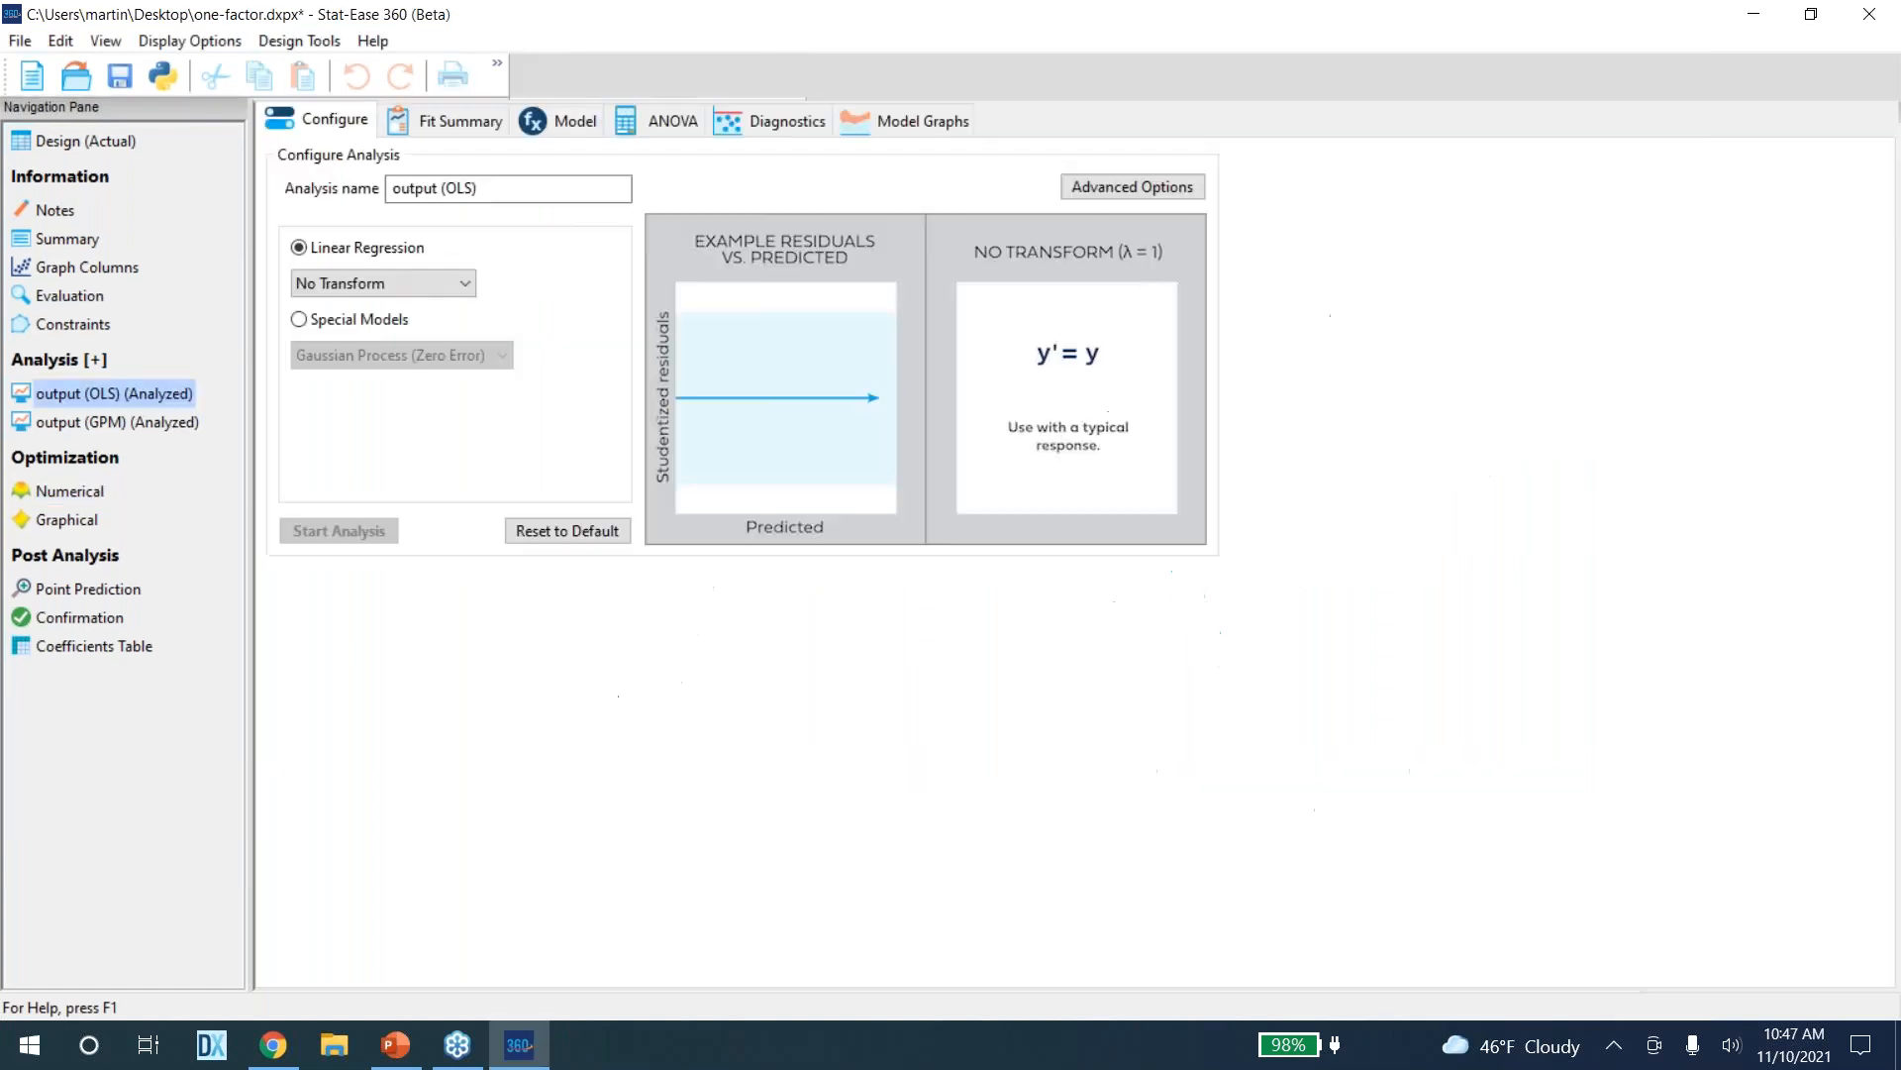
click(919, 120)
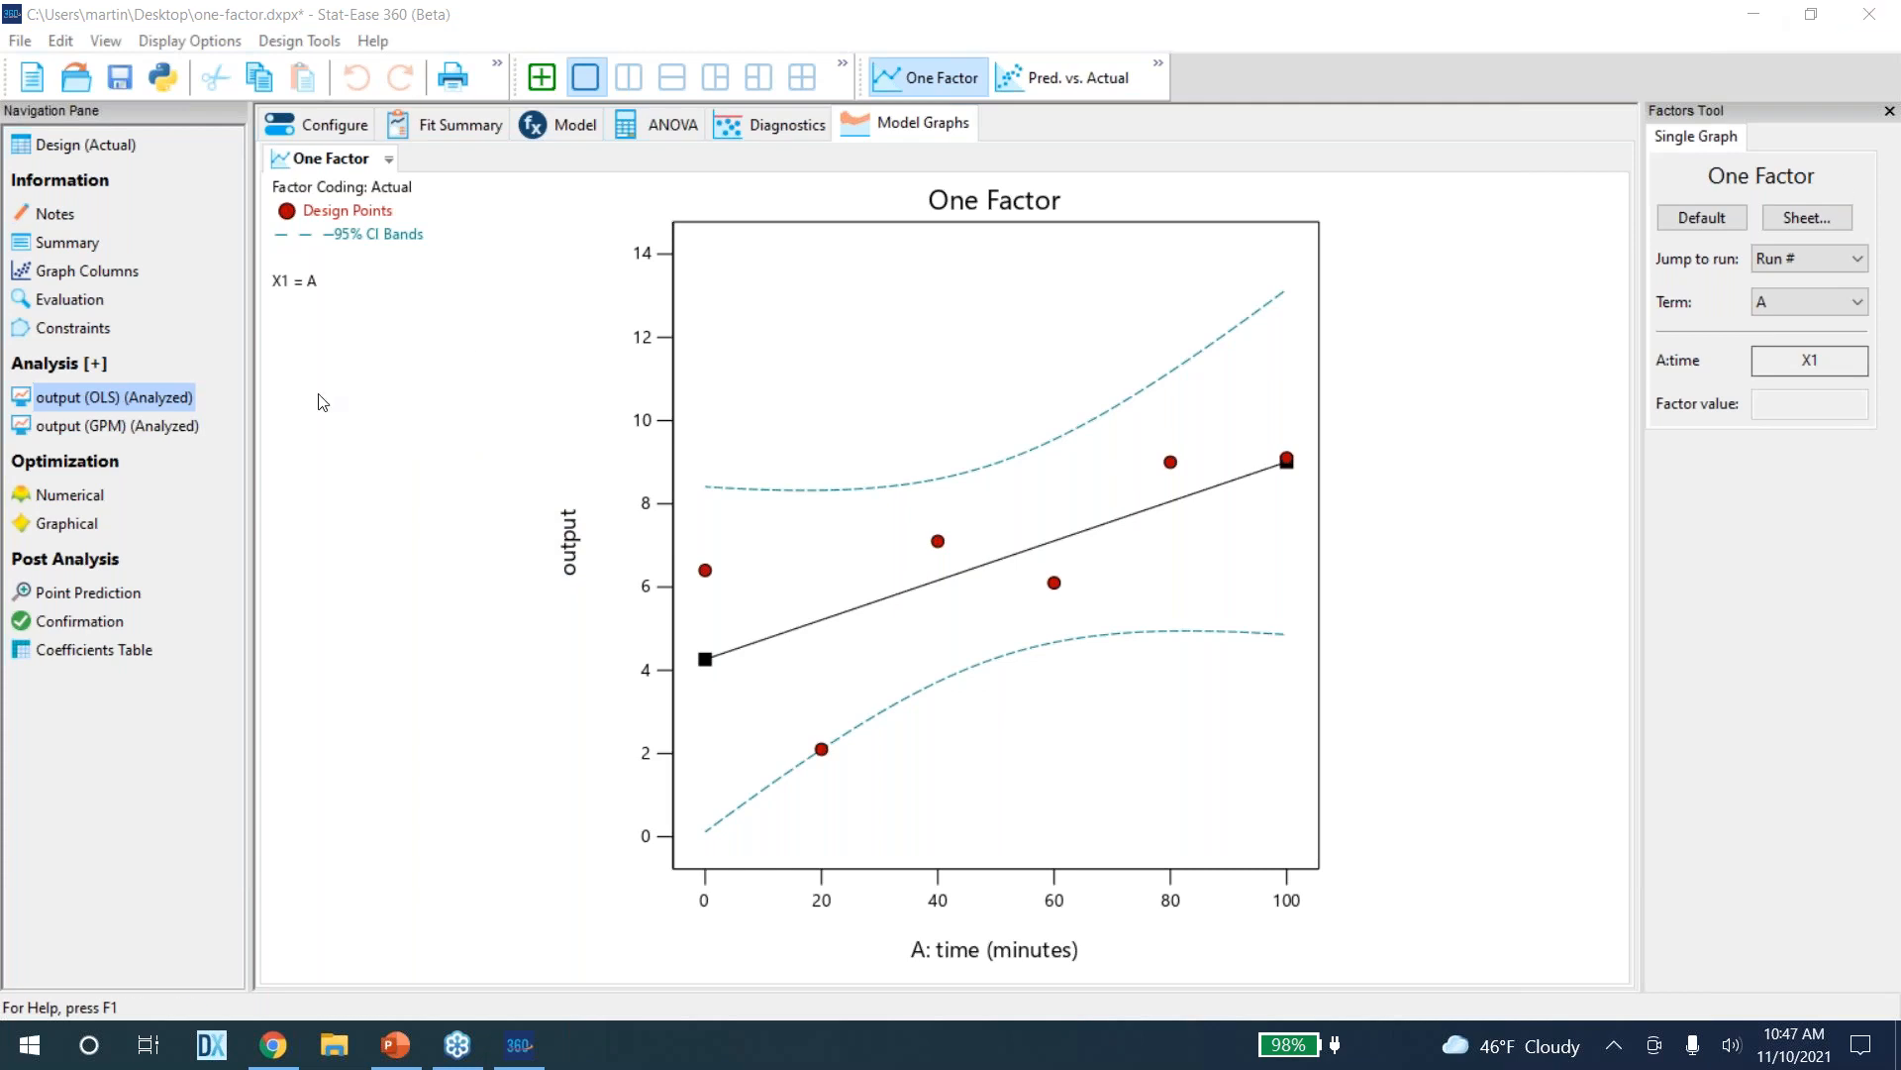
click(633, 128)
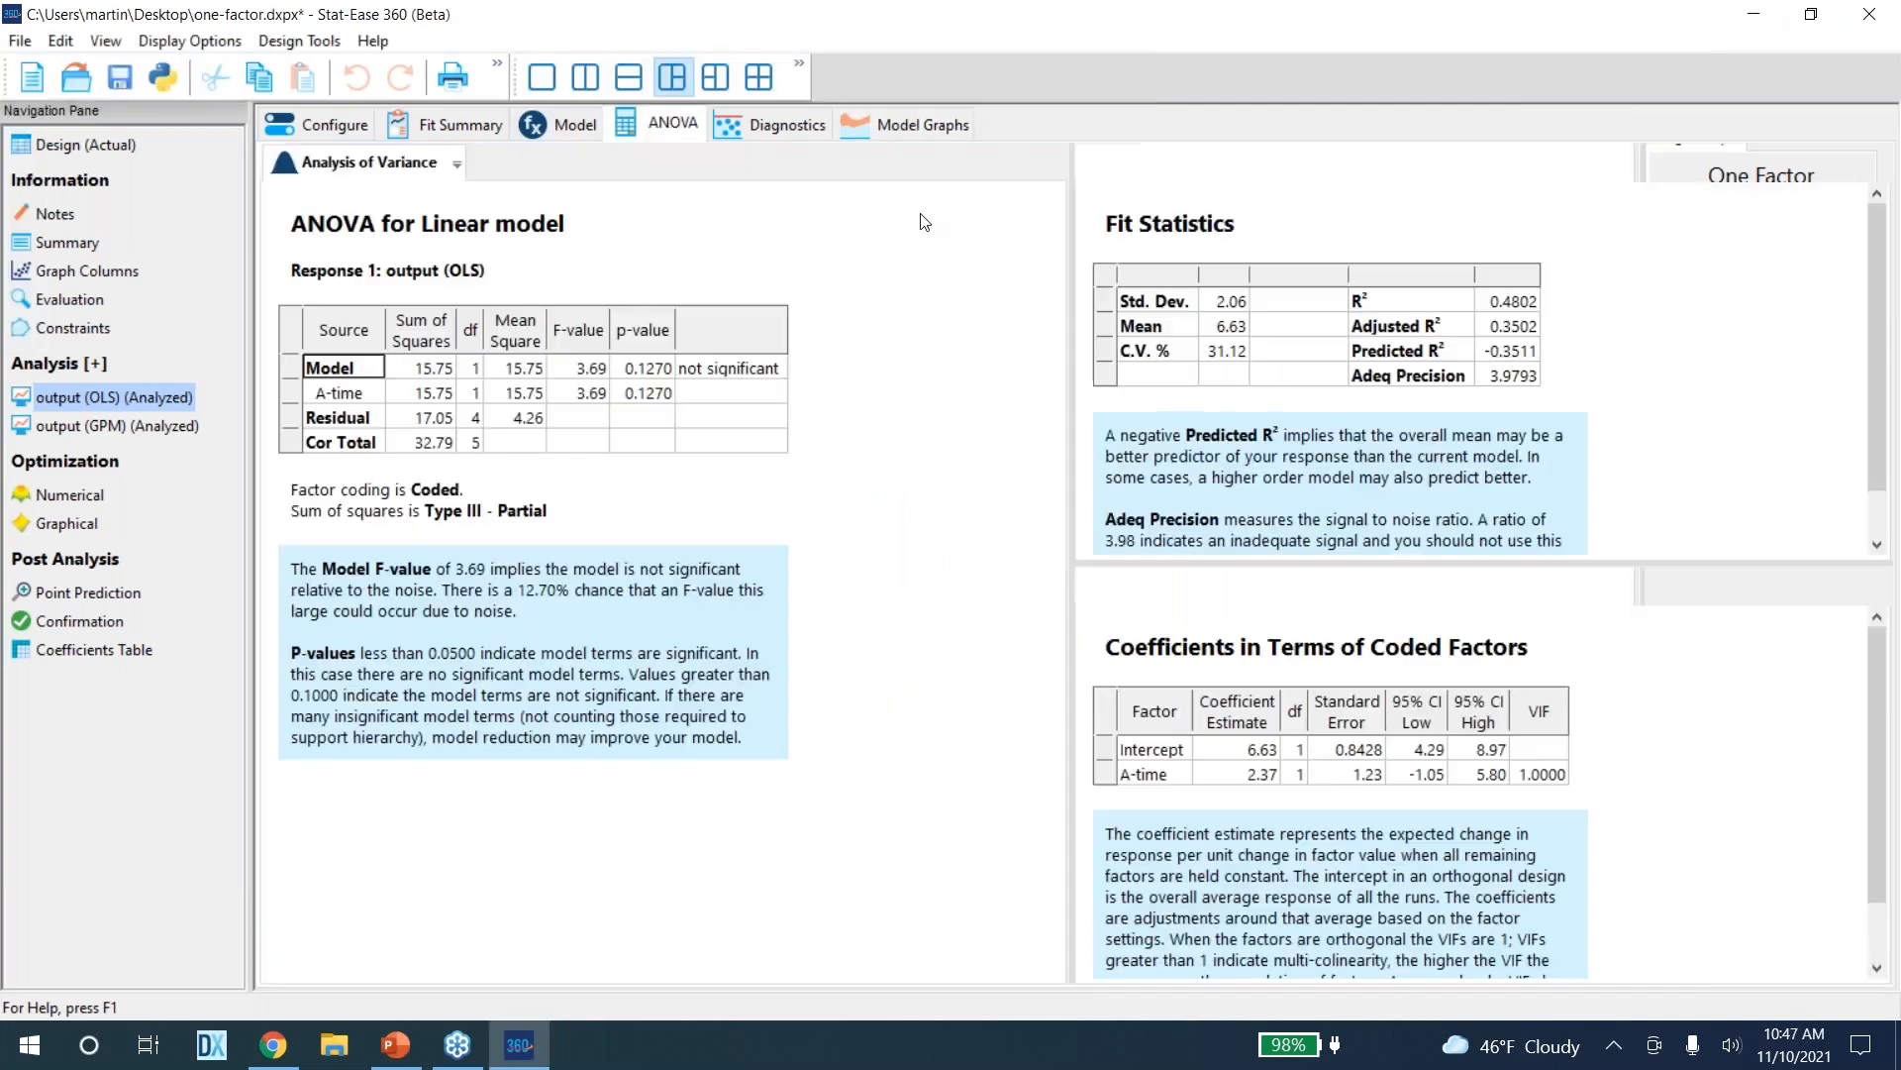
click(547, 127)
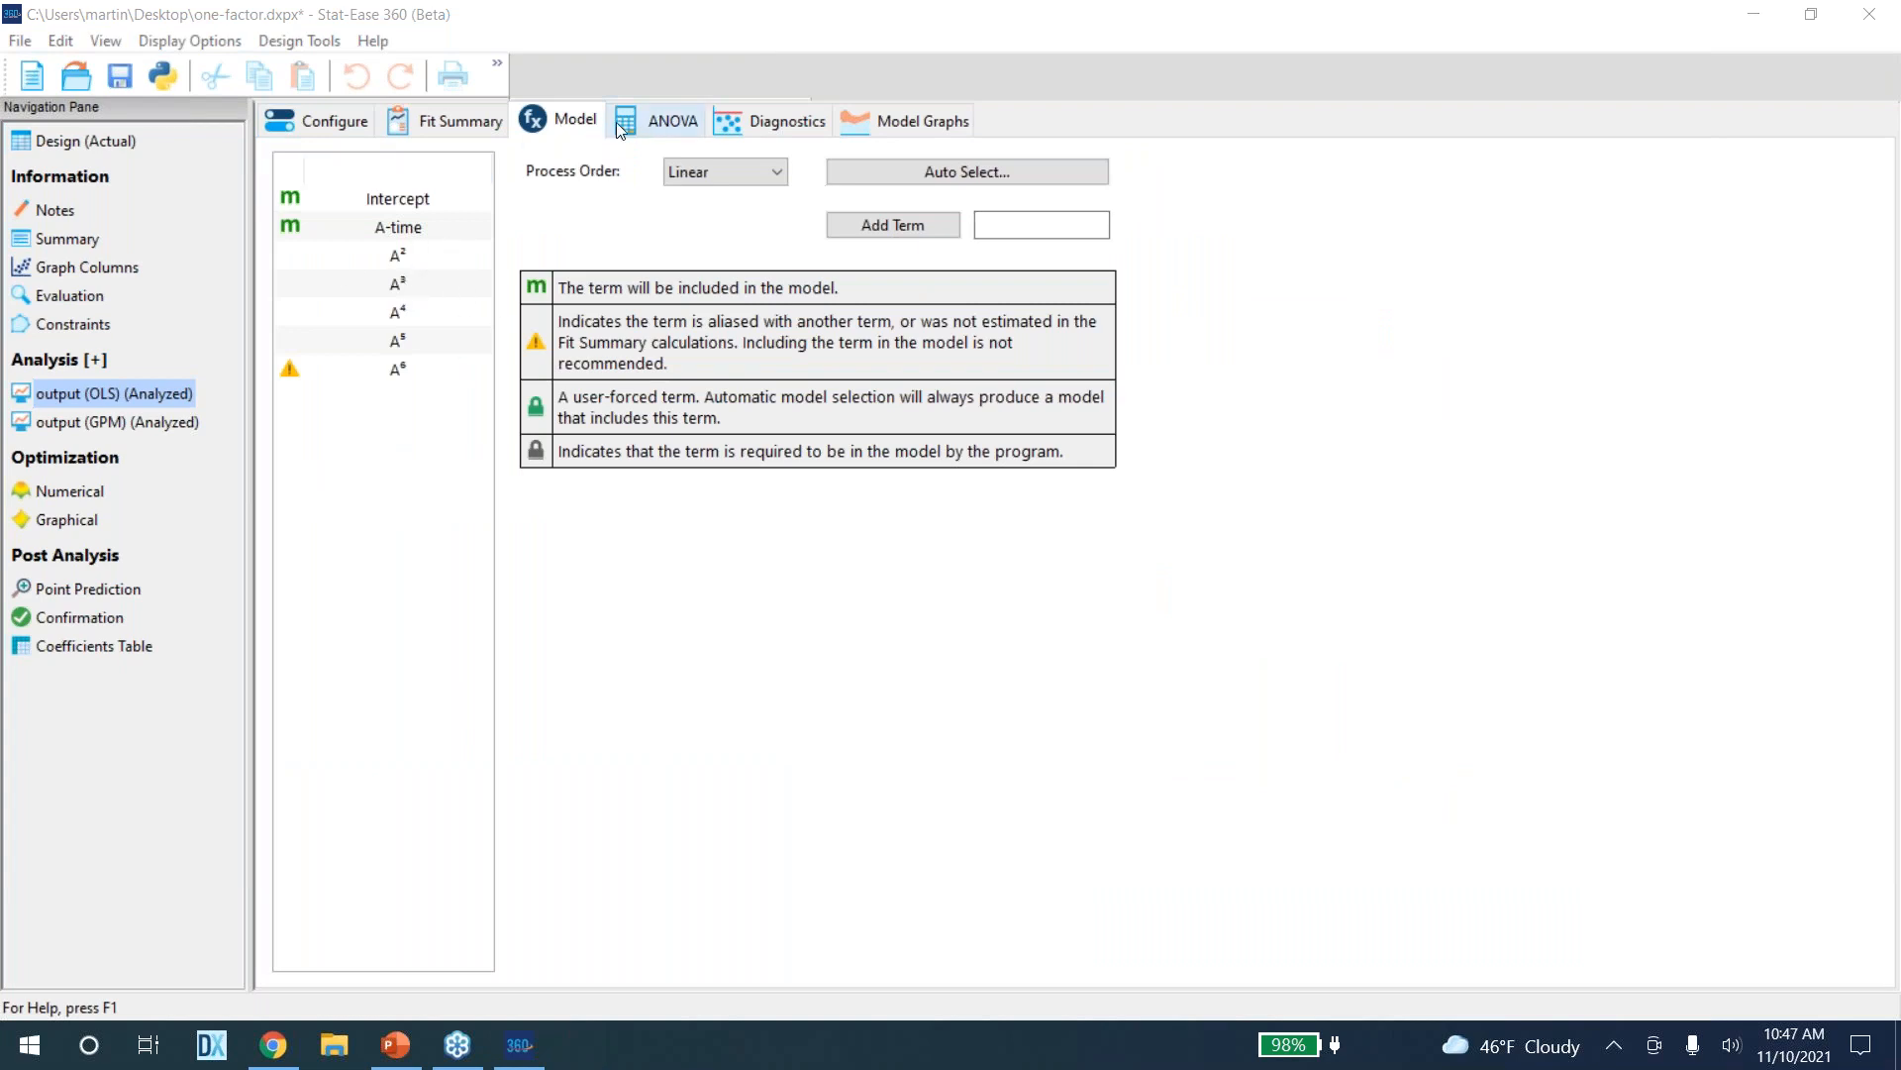
Set the output (GPM) smoothing parameter to 0.5 by Manual Input and display the resulting One Factor model graph
click(127, 424)
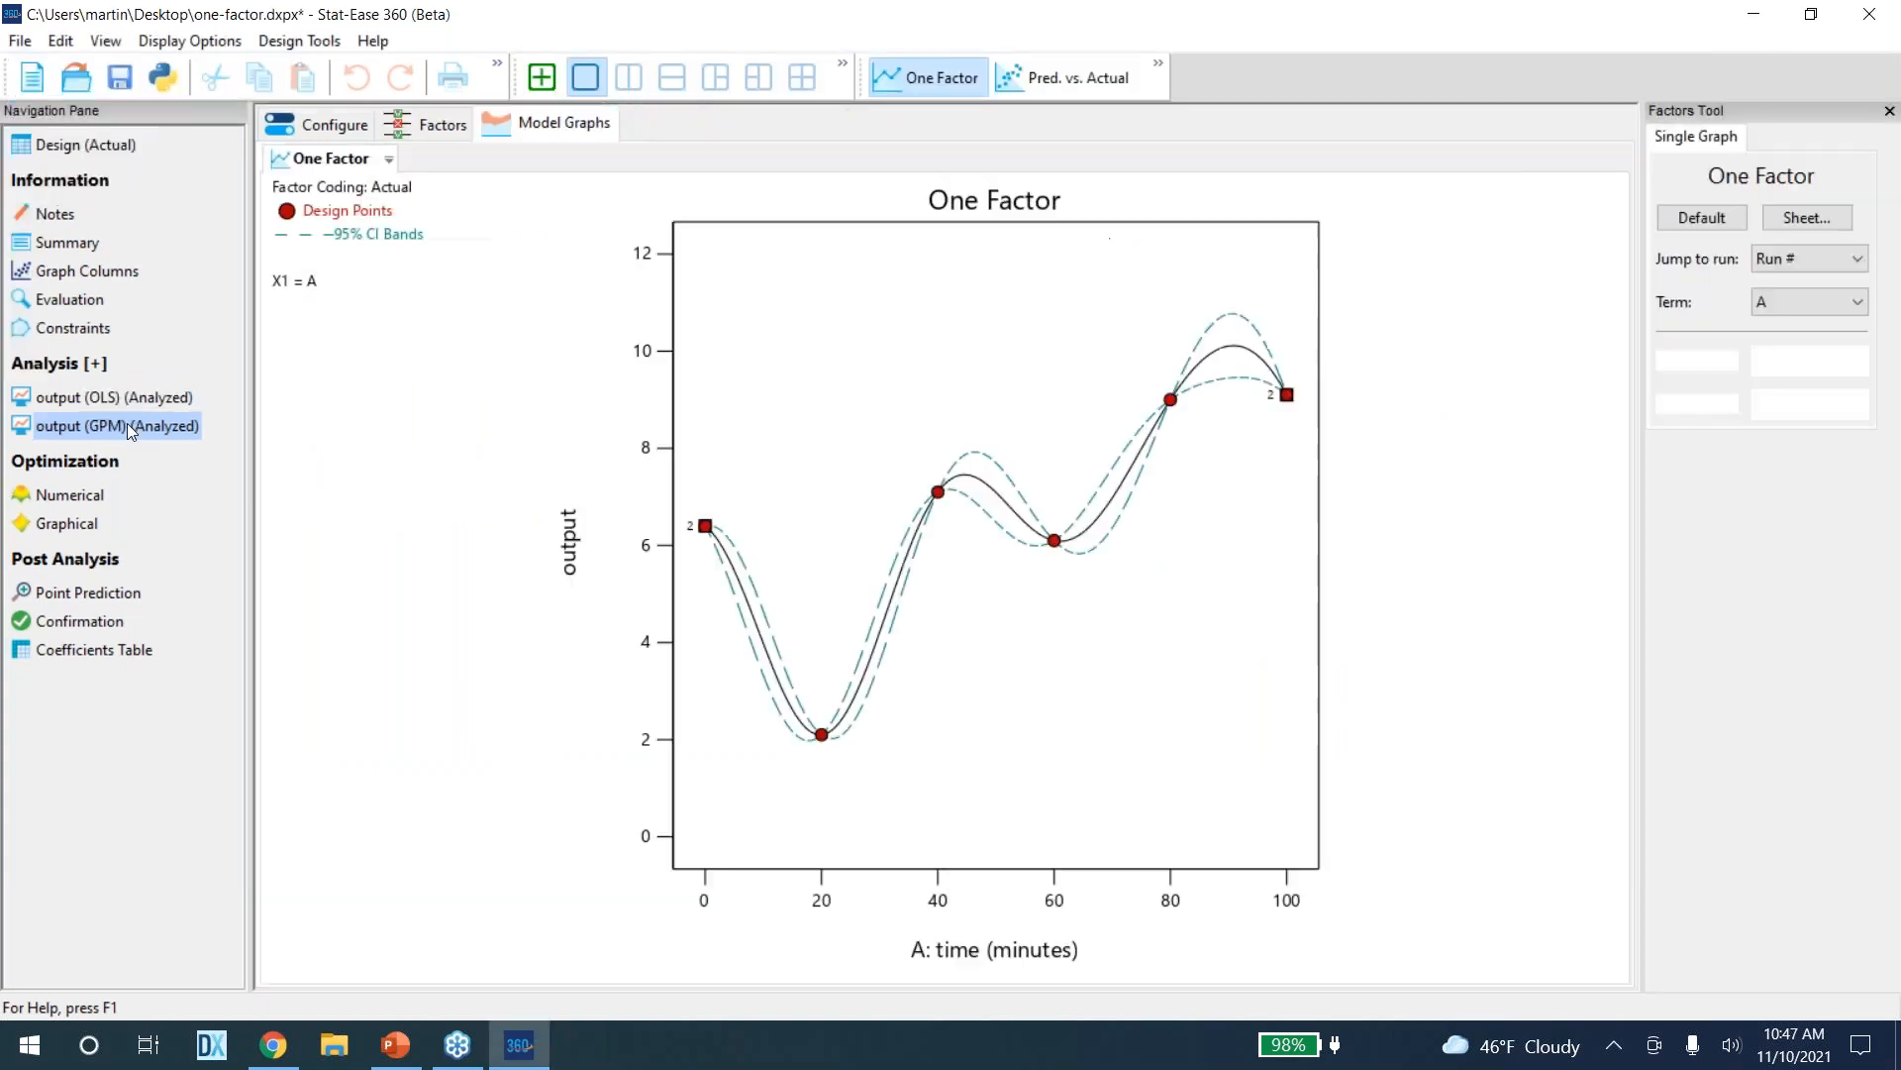
click(442, 121)
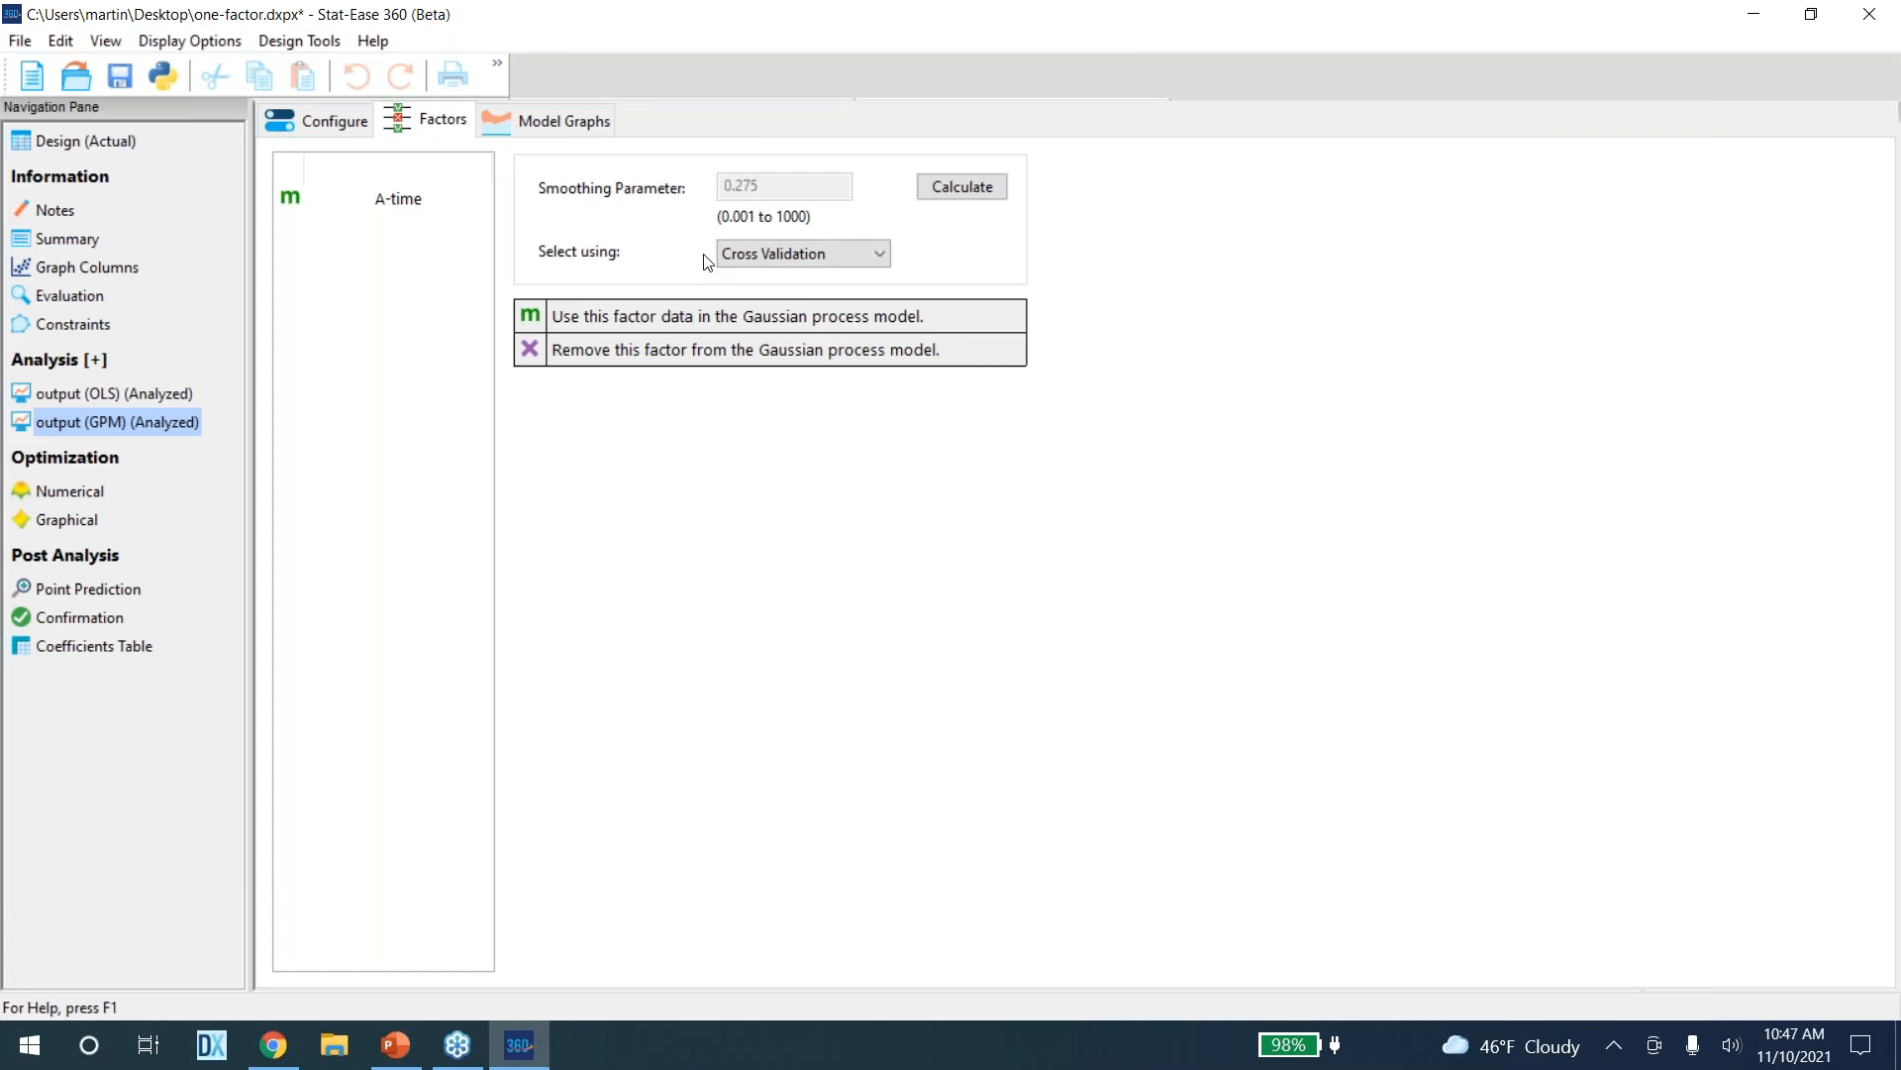
click(777, 255)
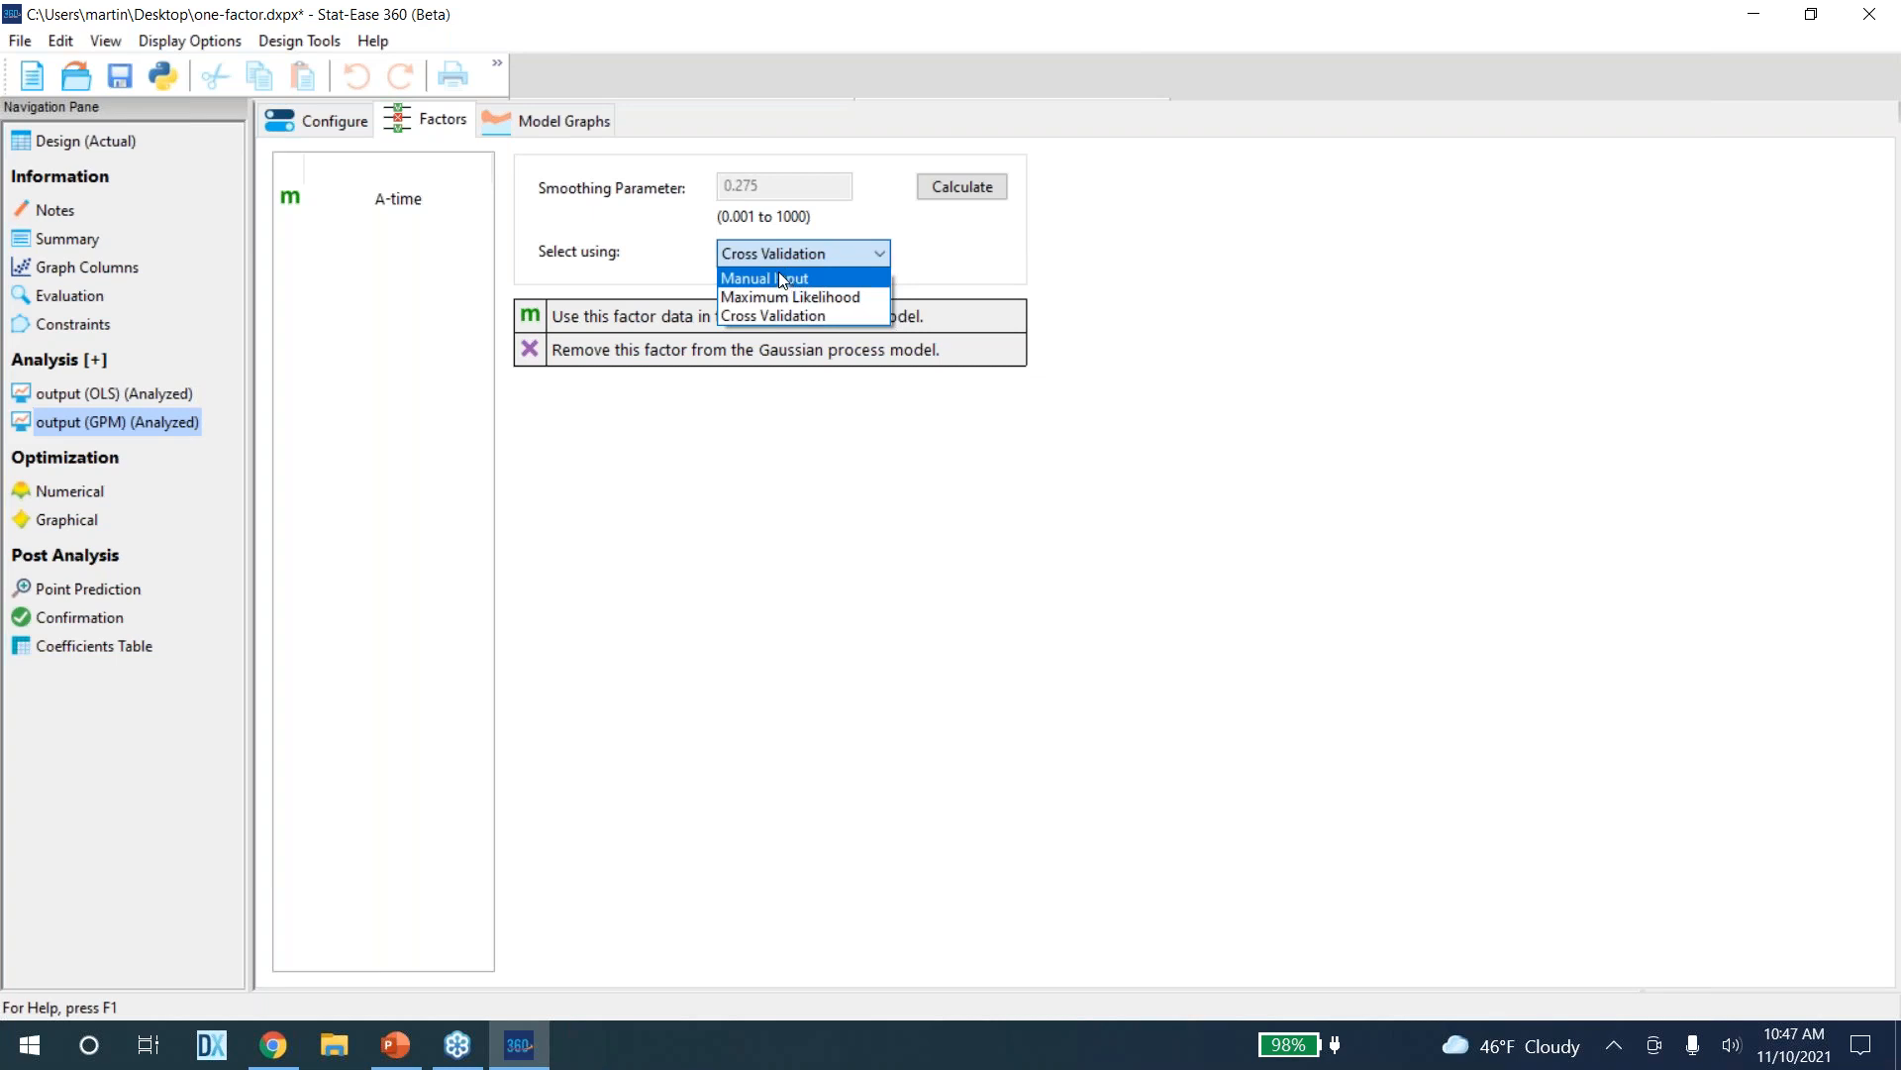
click(782, 279)
text(0.5)
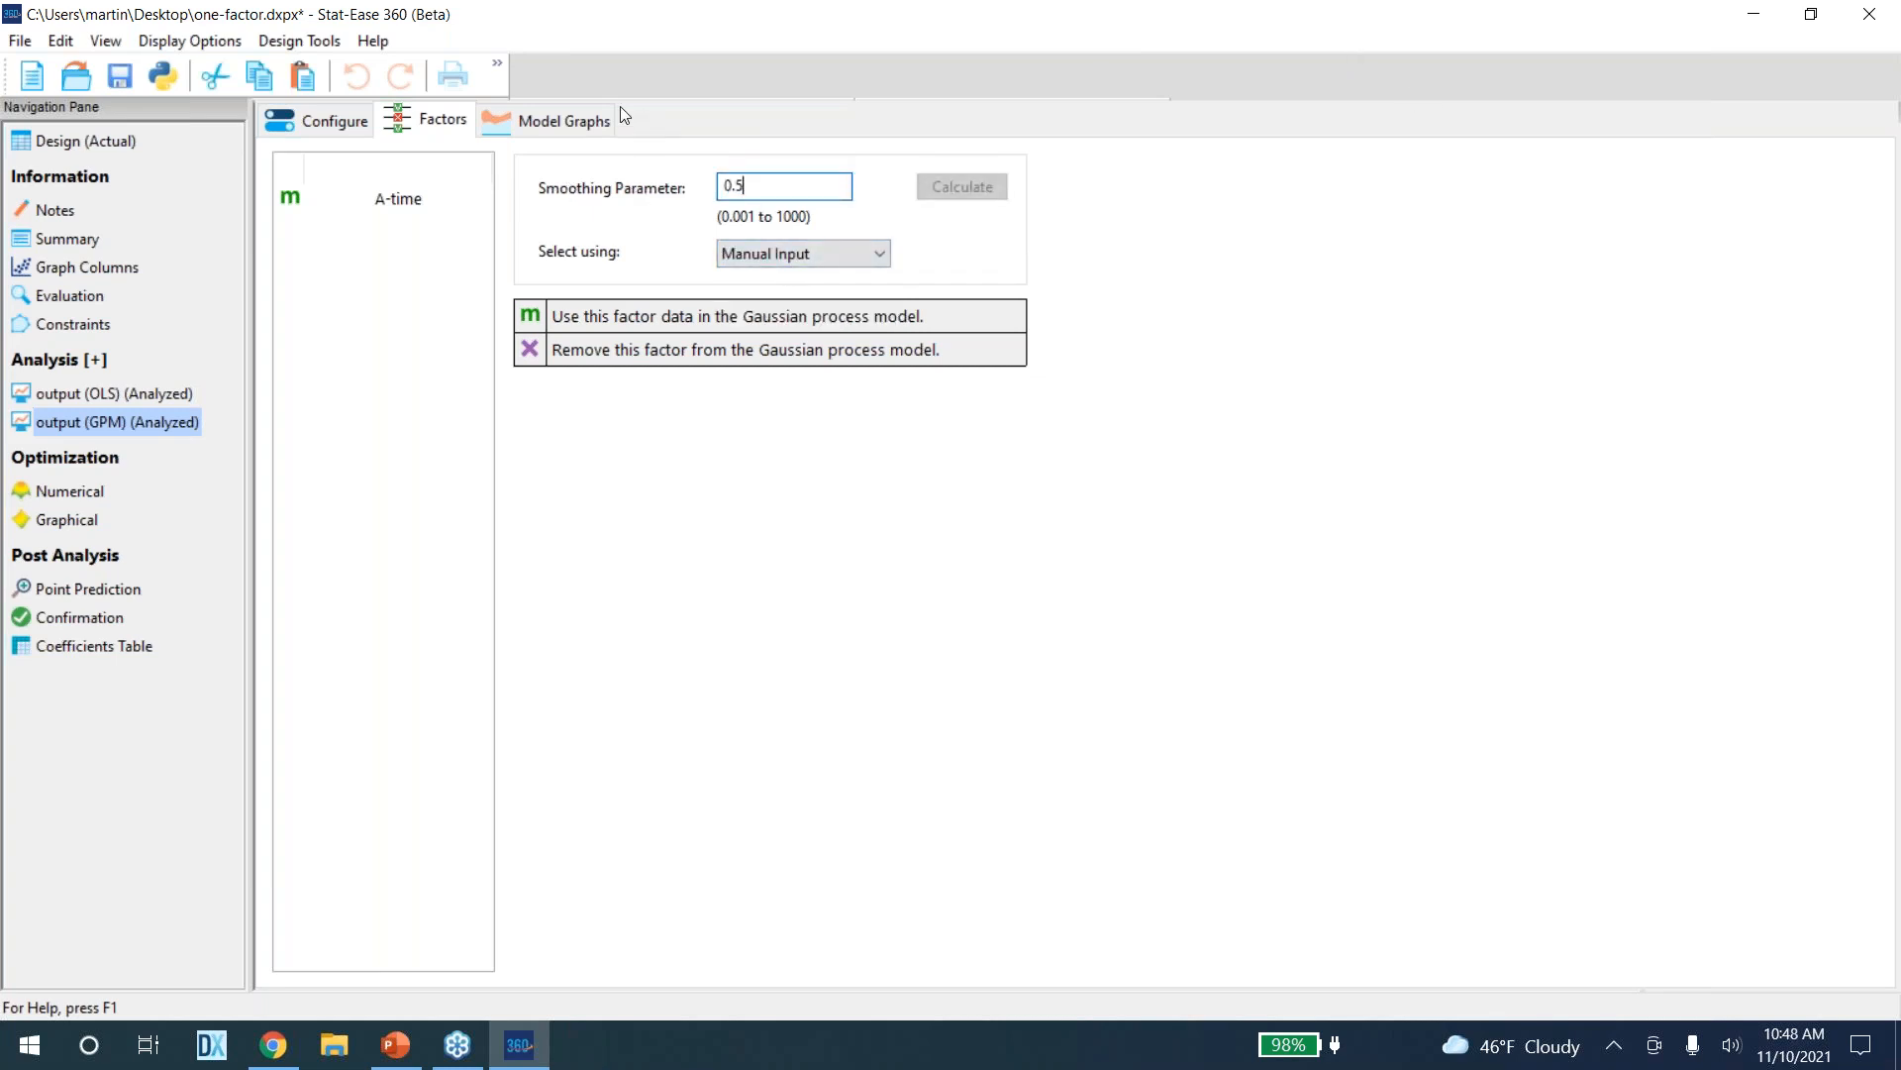
click(581, 119)
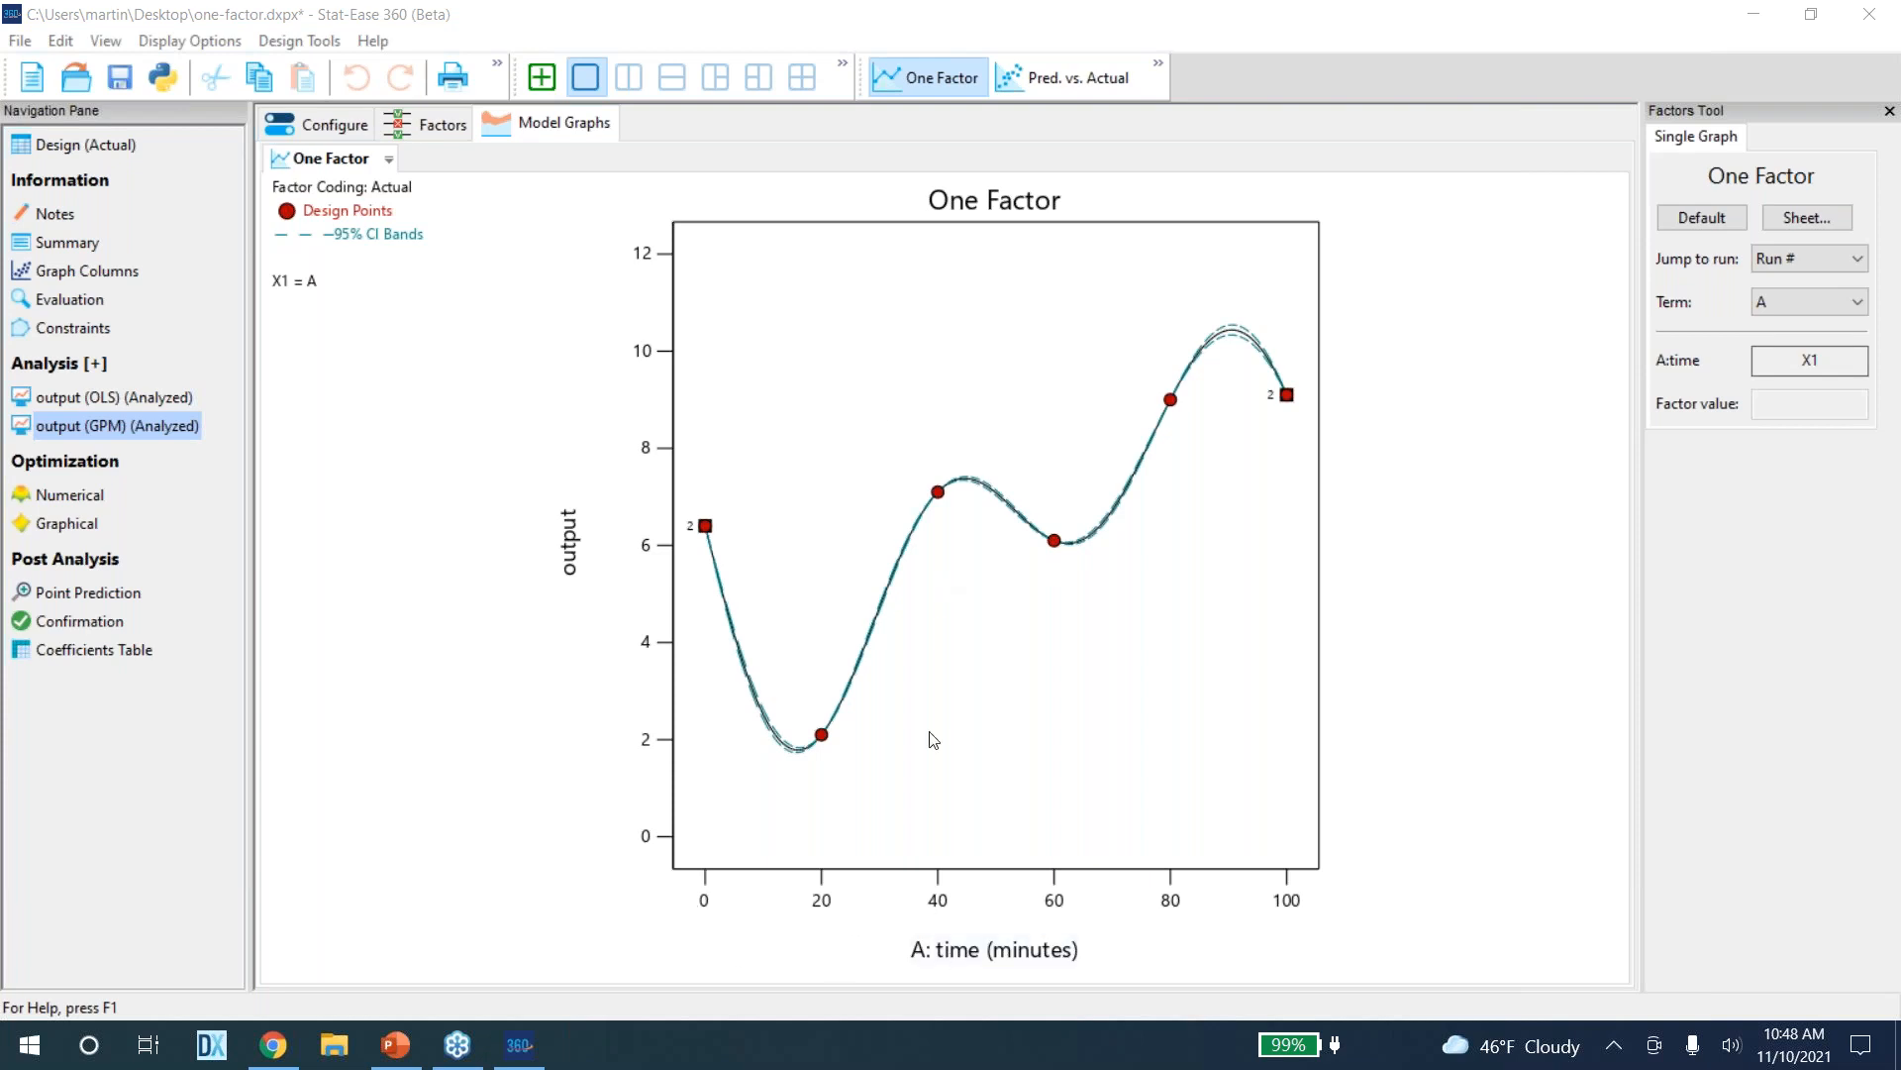
Close one-factor.dxpx without saving the changes and switch to the space_filling.pptx presentation in PowerPoint
click(20, 41)
click(89, 179)
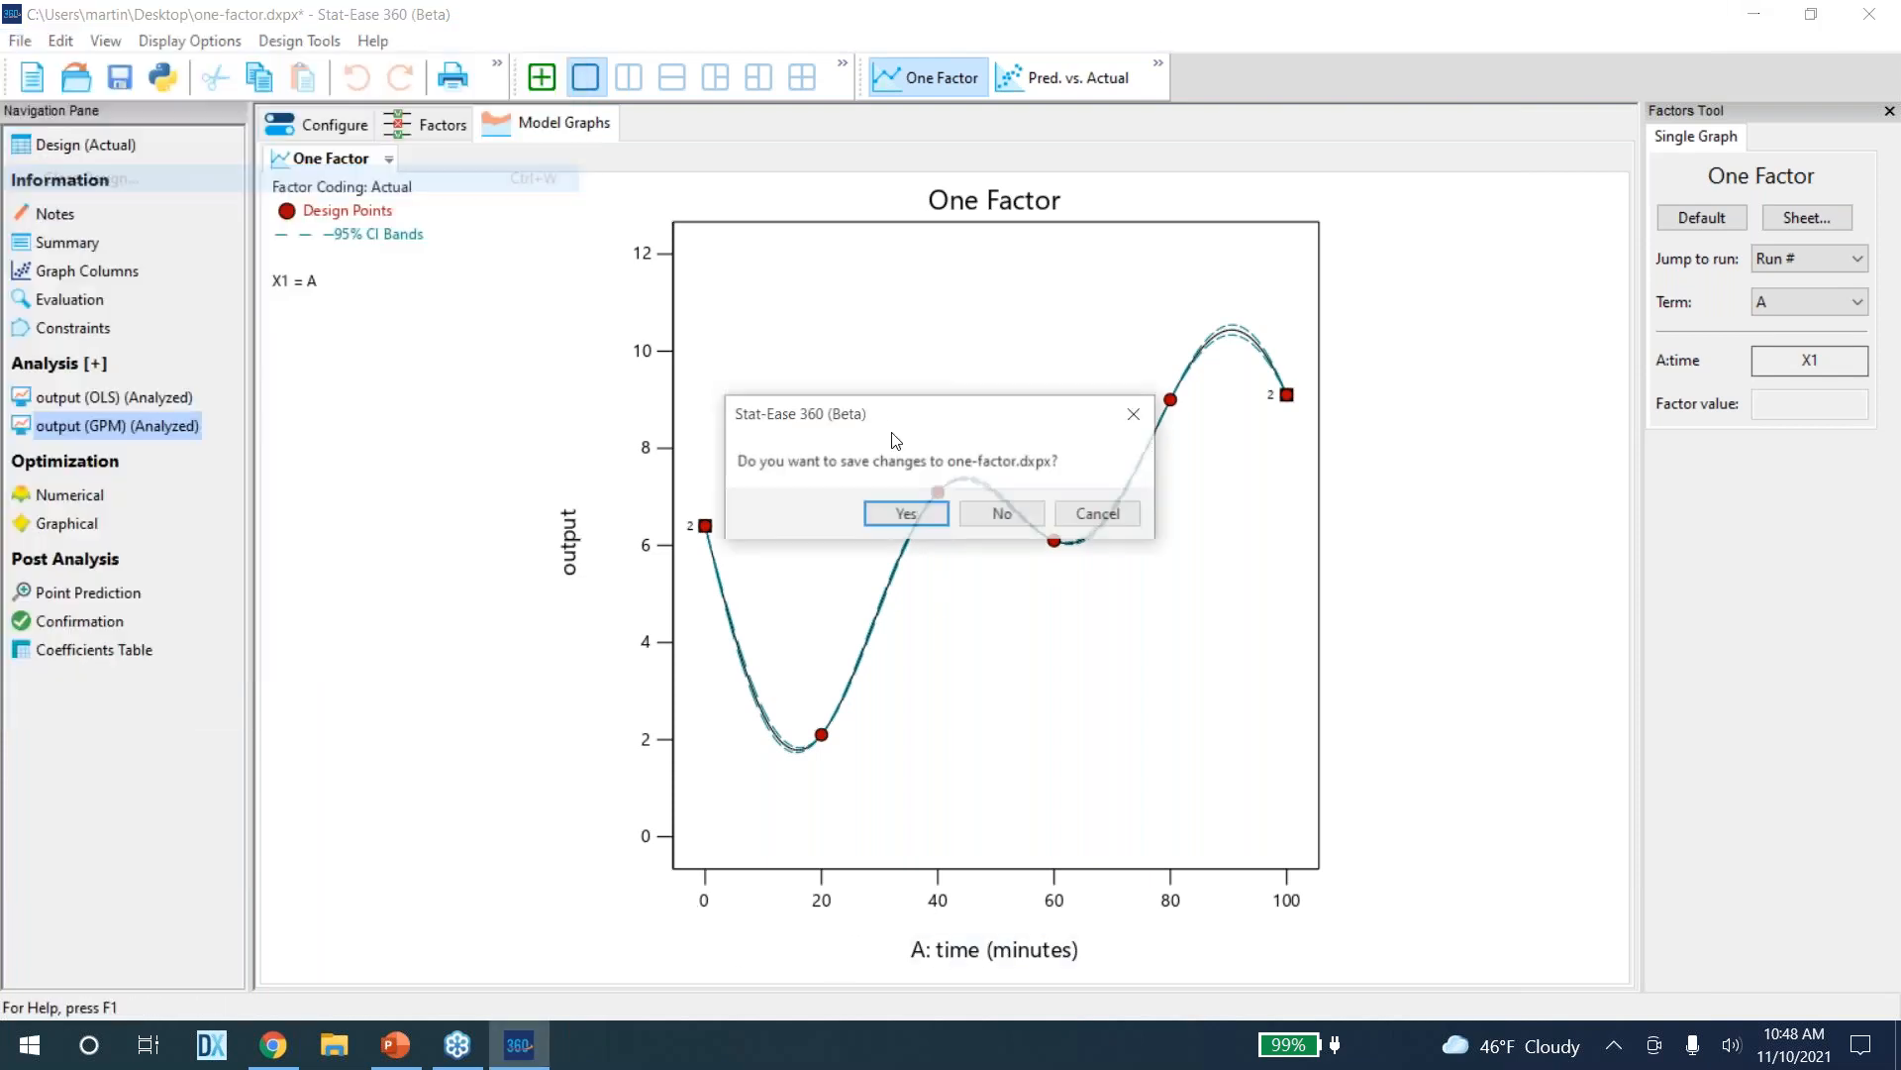
click(995, 515)
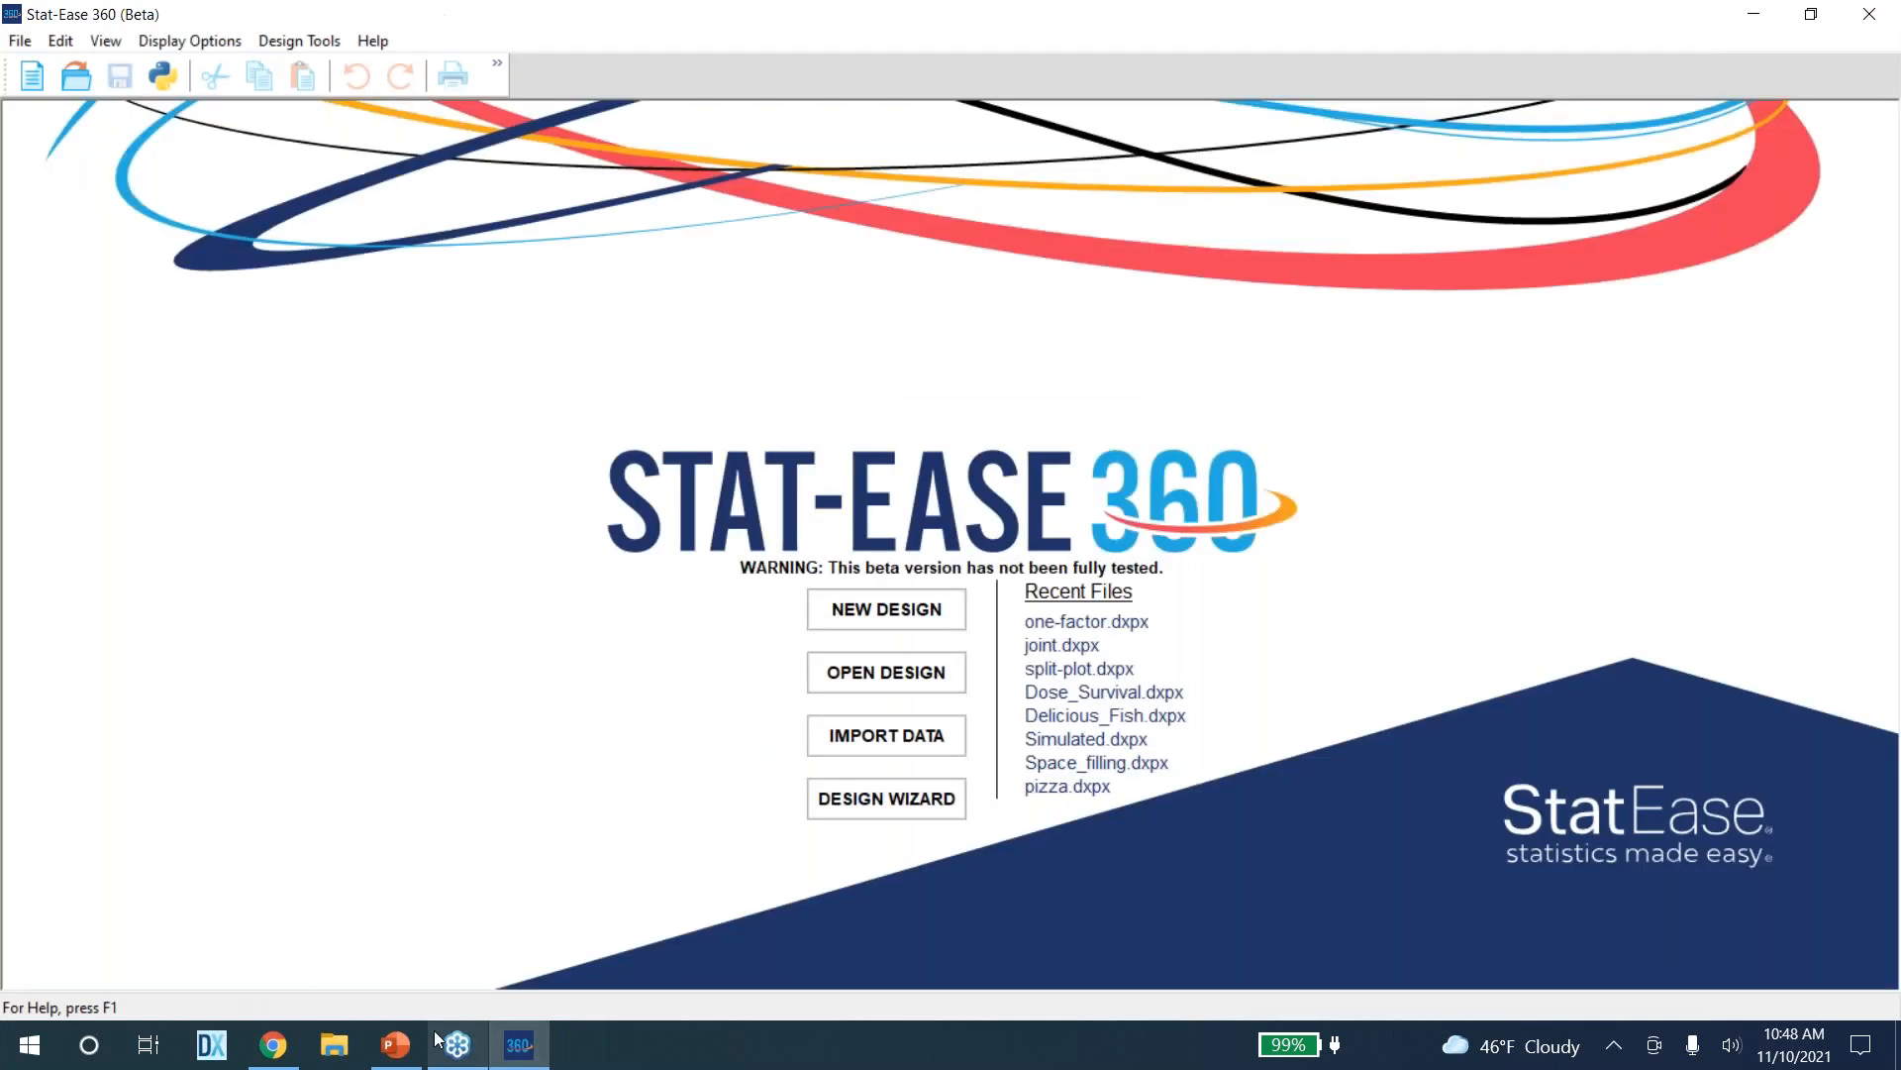
click(397, 1046)
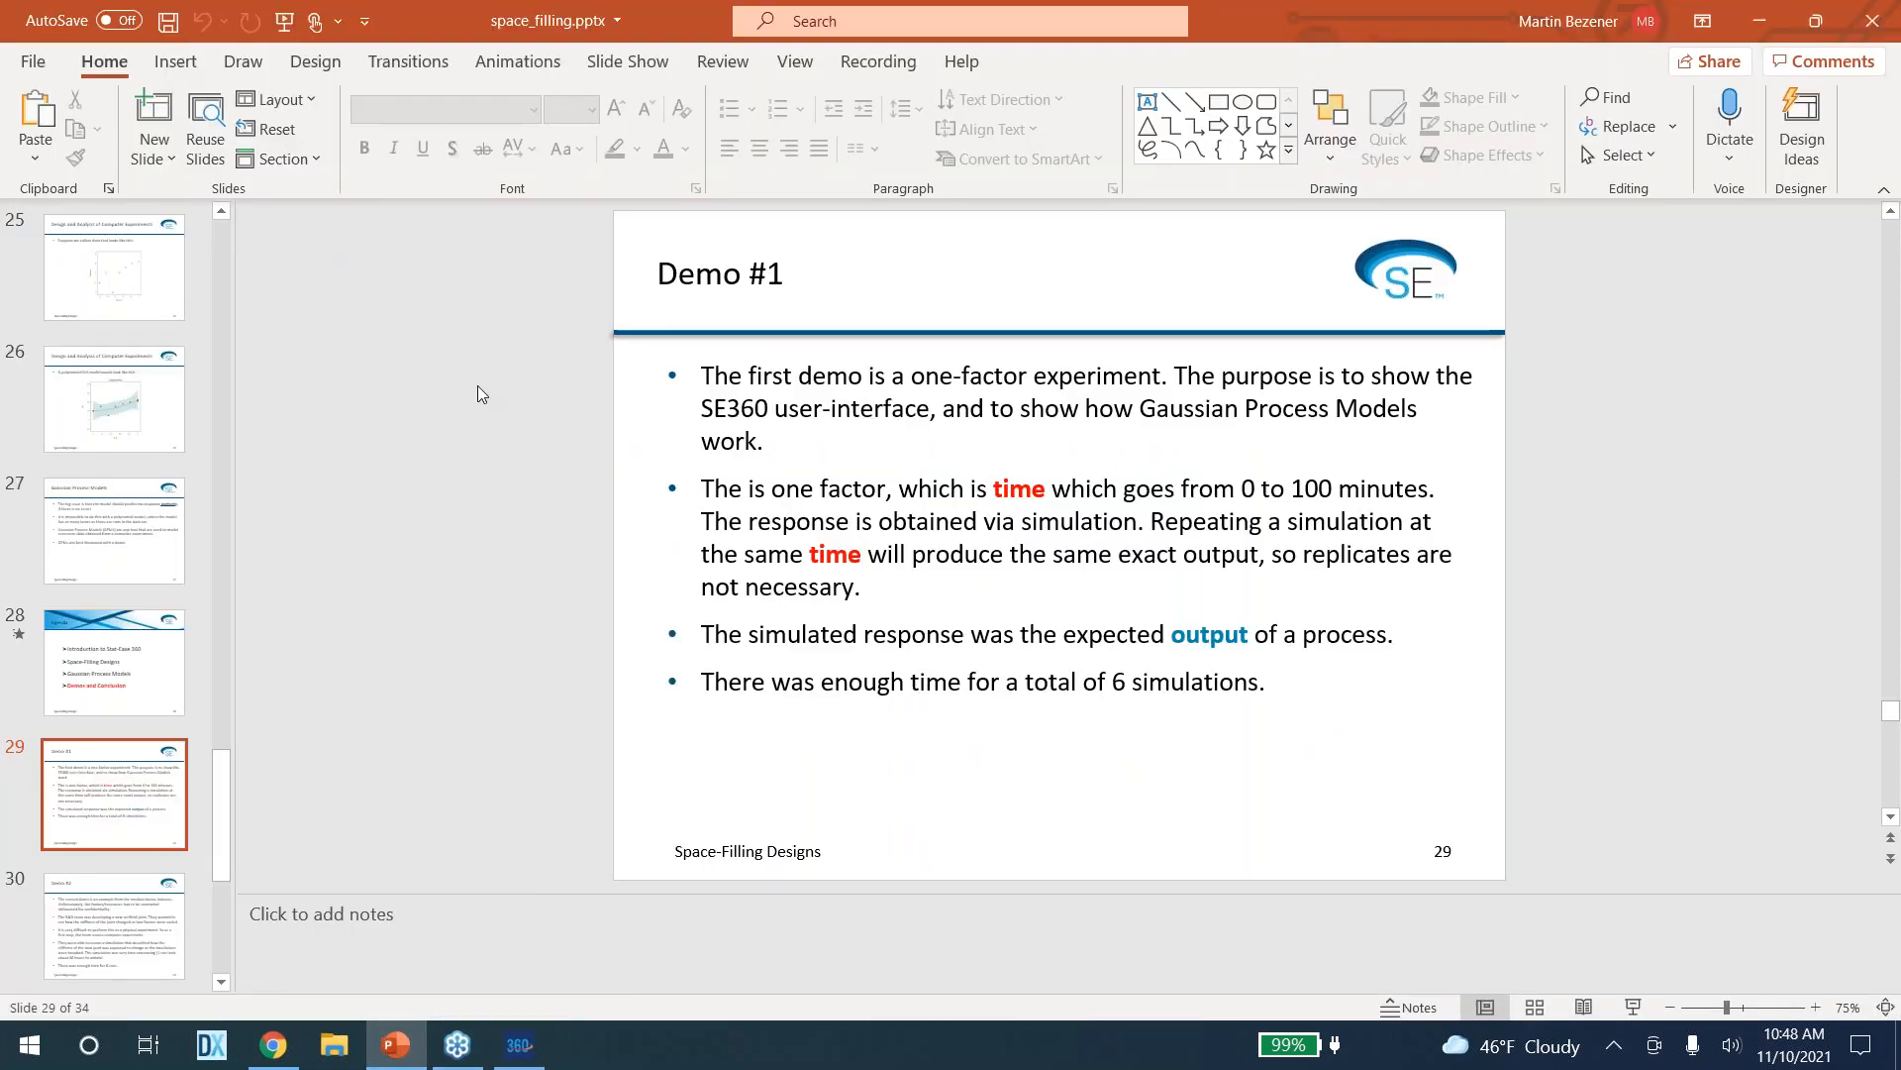